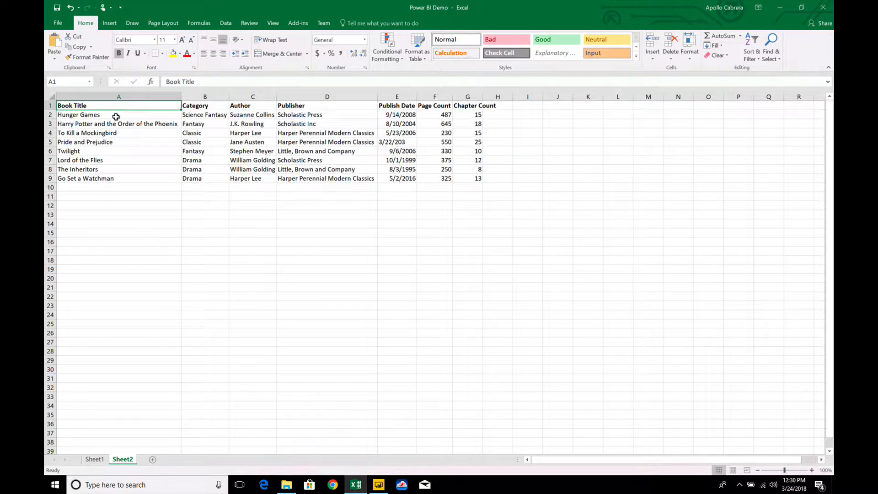
Step: Examine the column headers in row 1, from Book Title through Chapter Count
key("Right")
key("Right")
key("Right")
key("Right")
key("Right")
key("Right")
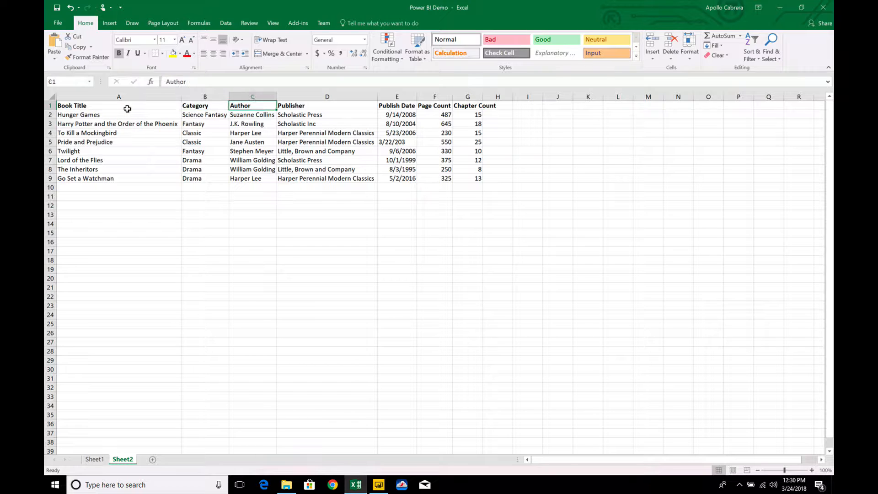
key("Left")
key("Left")
key("Left")
key("Left")
key("Left")
key("Left")
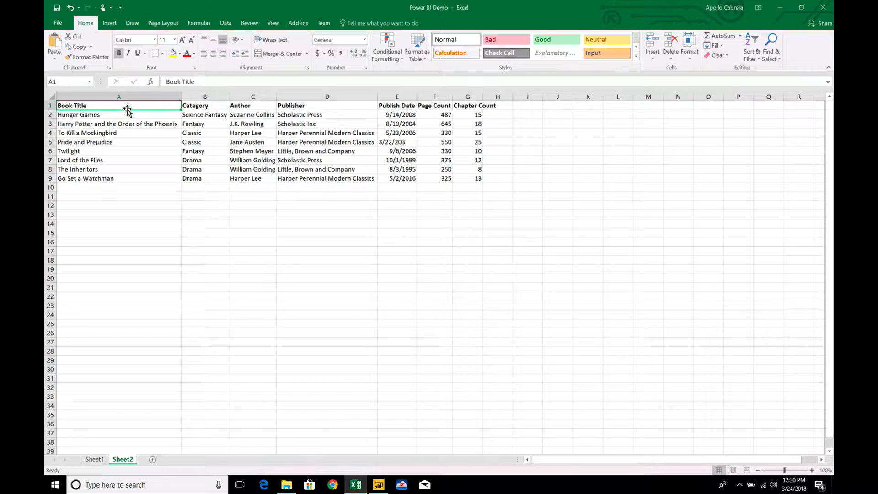
key("Right")
key("Right")
key("Right")
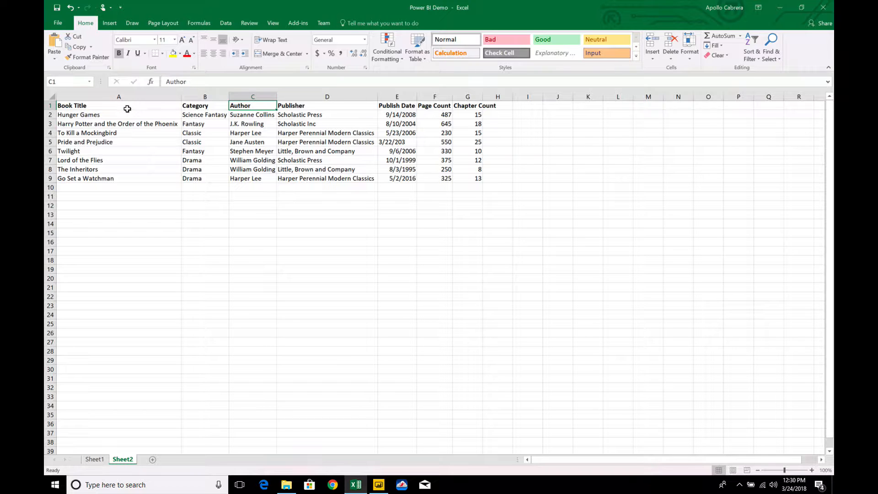
key("Right")
key("Right")
key("Right")
key("Right")
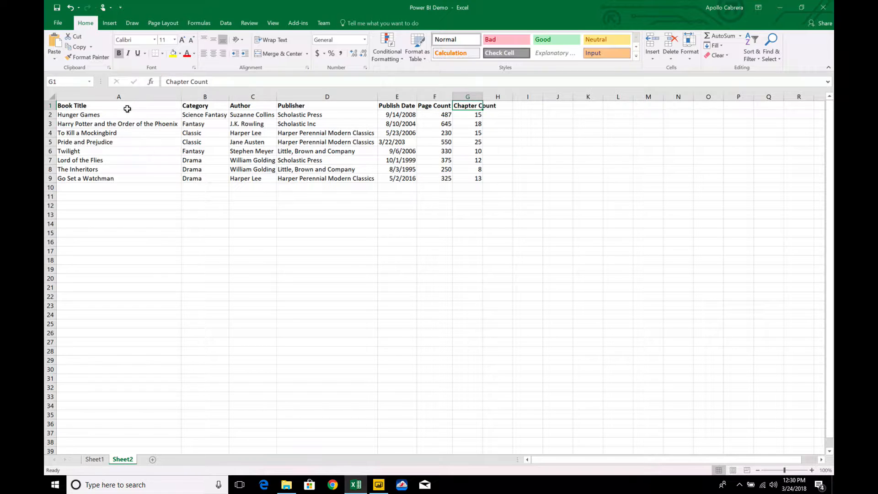
key("Left")
key("Left")
key("Left")
key("Left")
key("Left")
key("Left")
key("Left")
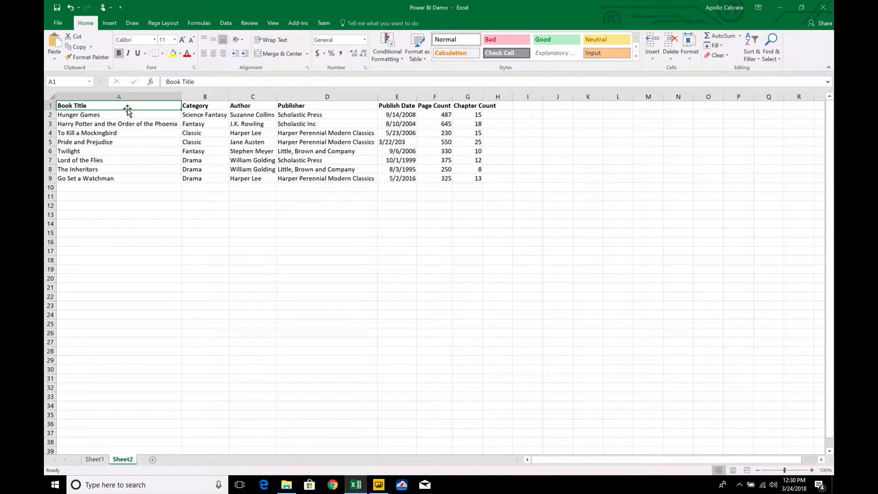
Step: Examine the book entries in the Book Title column down to the last row, Go Set a Watchman
key("Down")
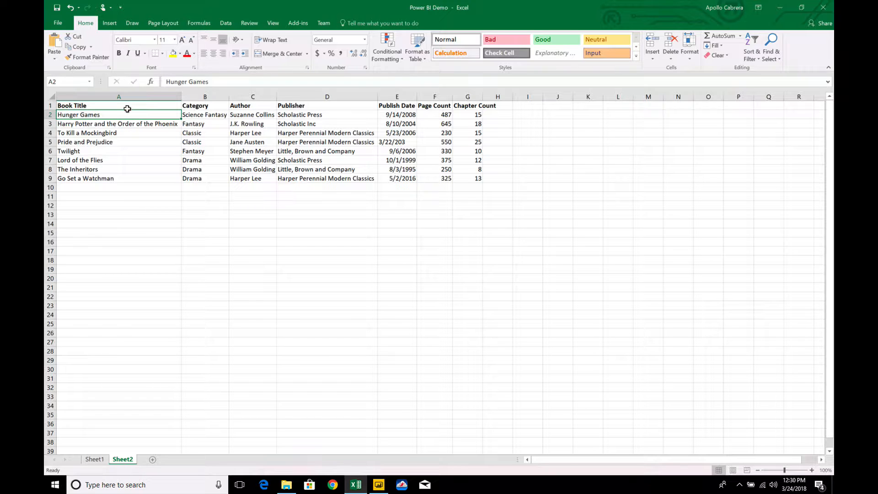
key("Down")
key("Down")
key("Down")
key("Down")
key("Down")
key("Down")
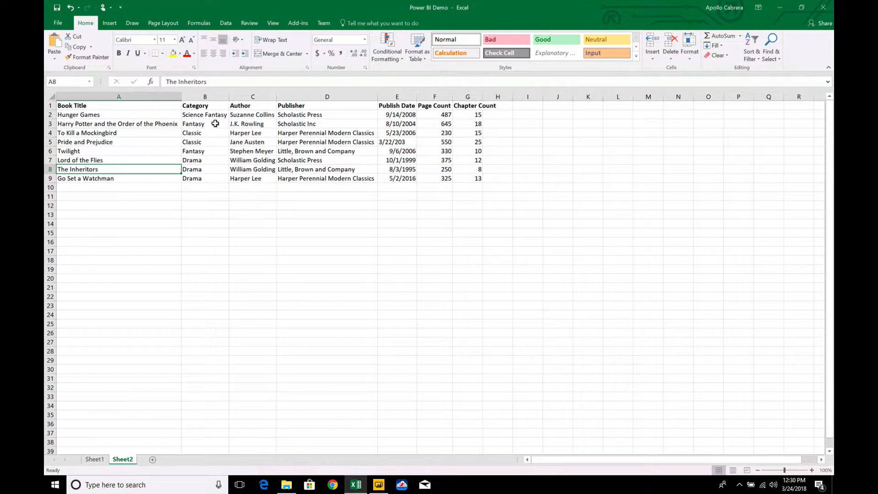
key("Down")
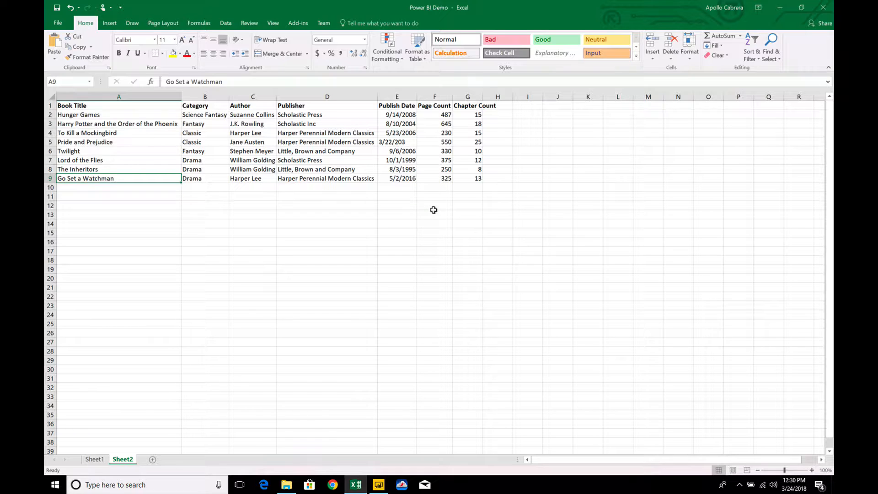
key("Up")
key("Up")
key("Up")
key("Up")
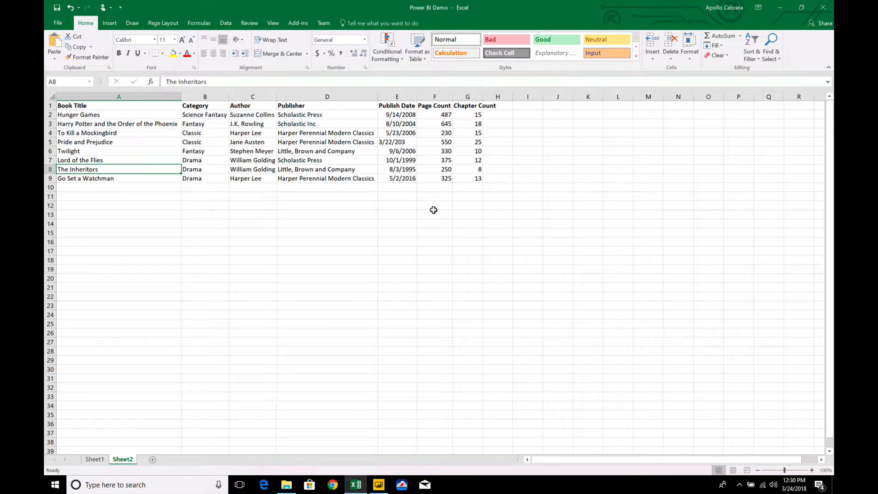
Step: Convert the book data in A1:G9 into a table with headers
key("ctrl+Up")
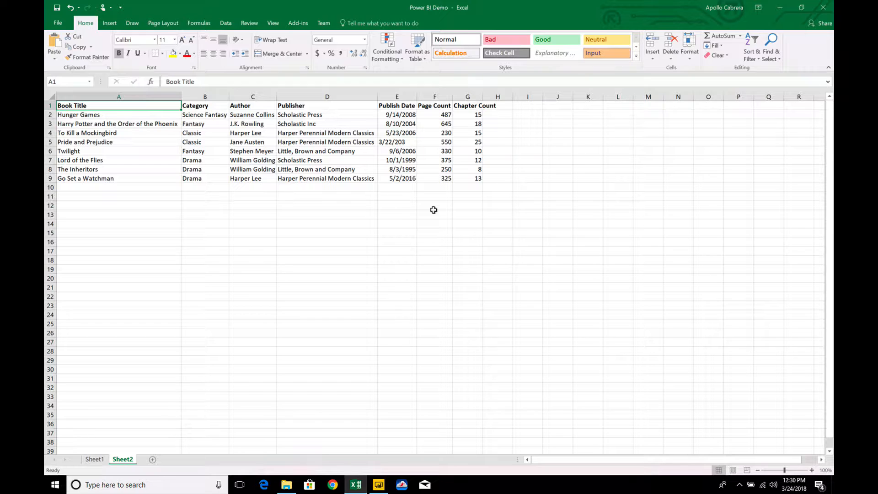
key("shift+Right")
key("shift+Right")
key("shift+Right")
key("shift+Right")
key("shift+Right")
key("shift+Right")
key("shift+Right")
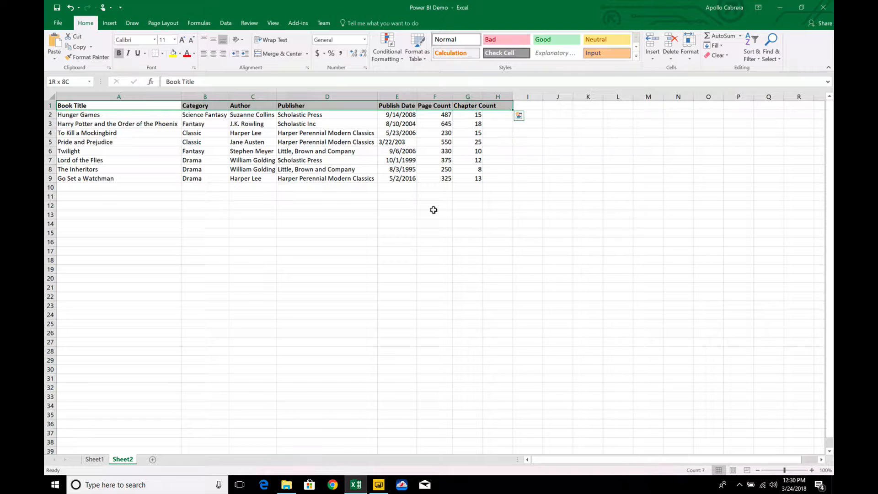
key("shift+Left")
key("shift+Down")
key("shift+Down")
key("shift+Down")
key("shift+Down")
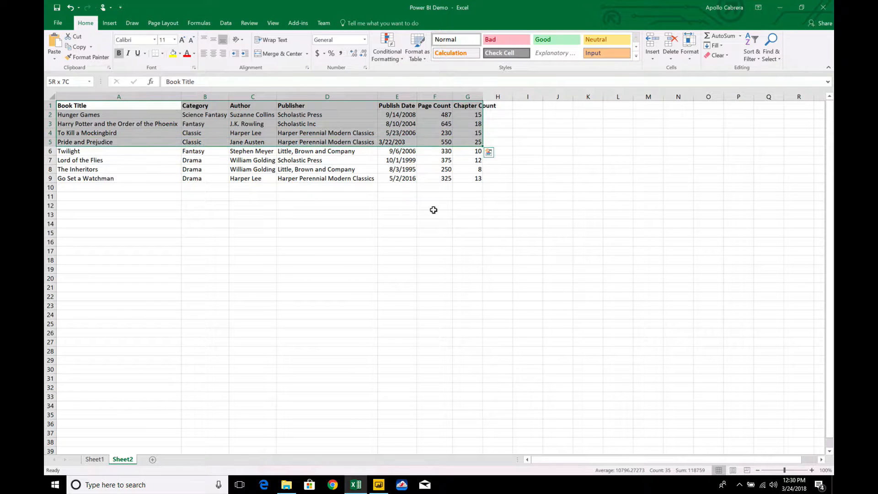
key("shift+Down")
key("shift+Down")
key("shift+Down")
key("shift+Down")
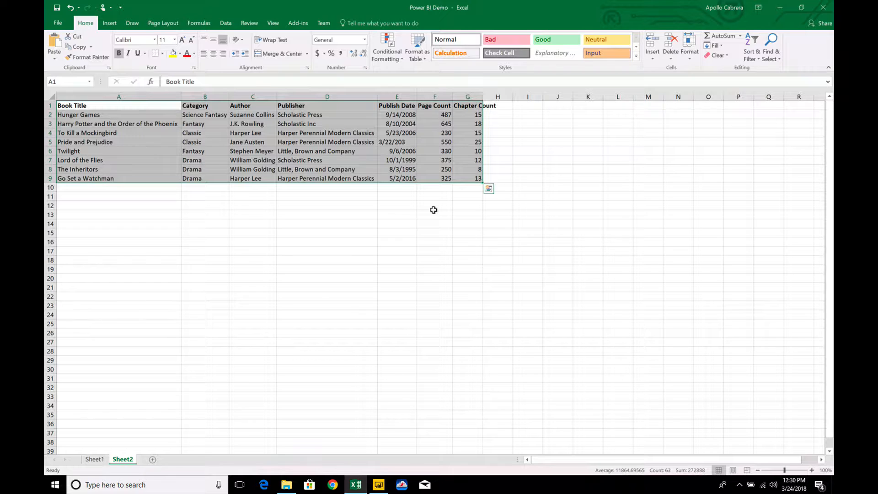
key("ctrl+t")
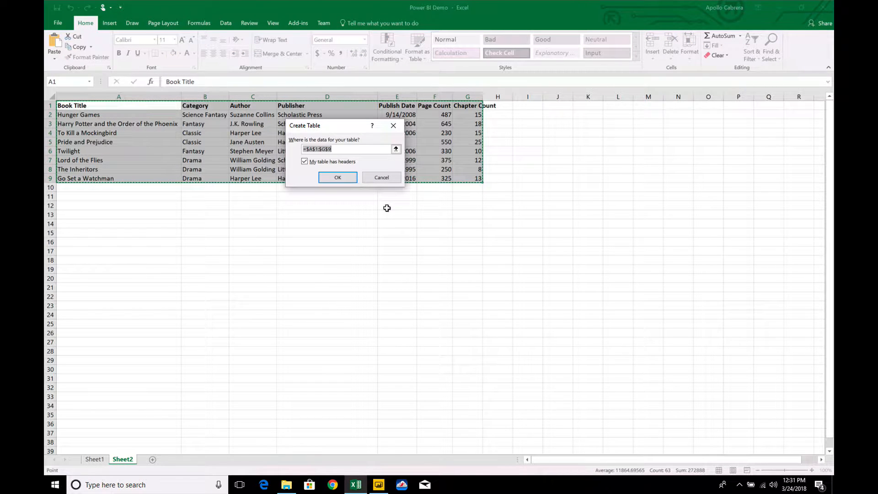
left_click(337, 178)
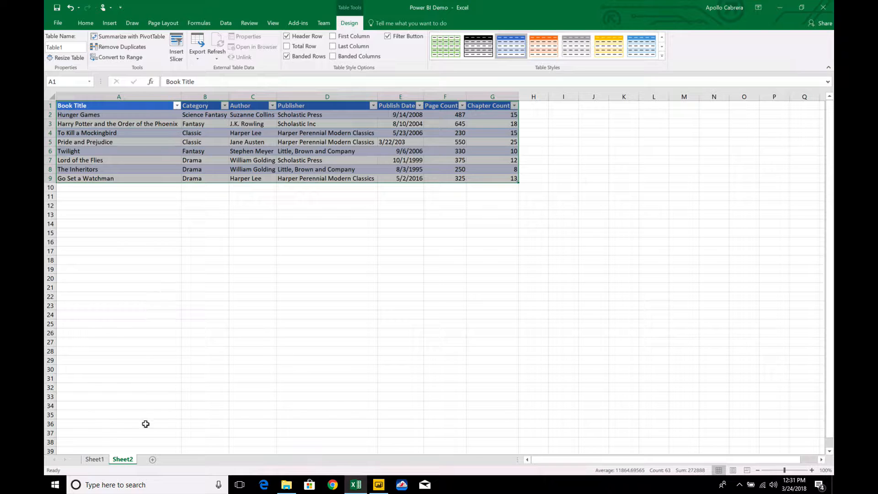
Step: Rename the Sheet2 worksheet as Books
double_click(127, 461)
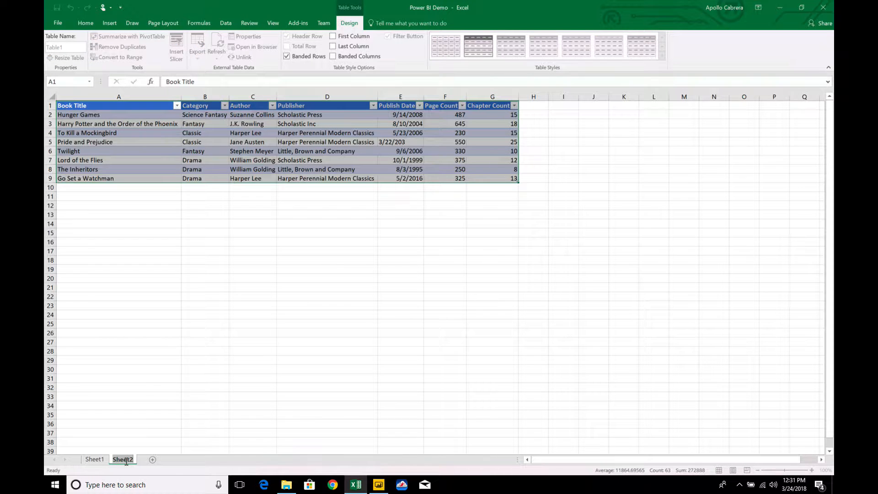
type("Books")
key("Return")
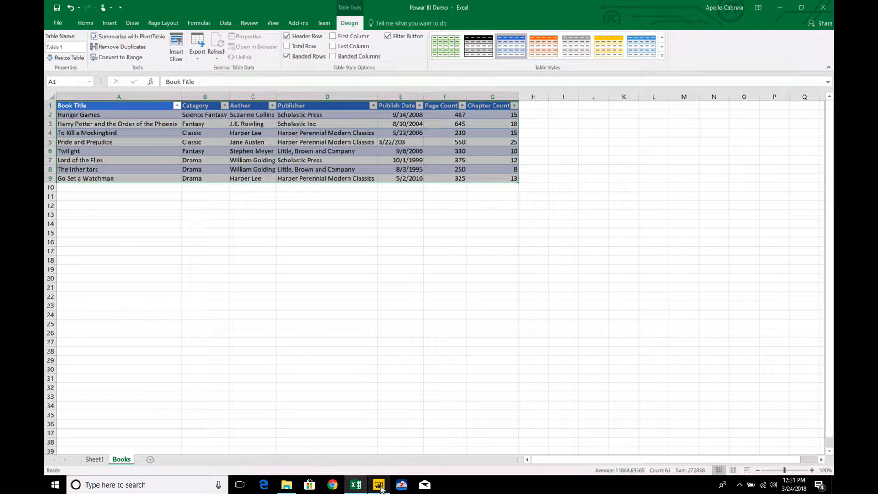
Step: Switch to Power BI Desktop and create a new report
mouse_move(381, 488)
left_click(415, 402)
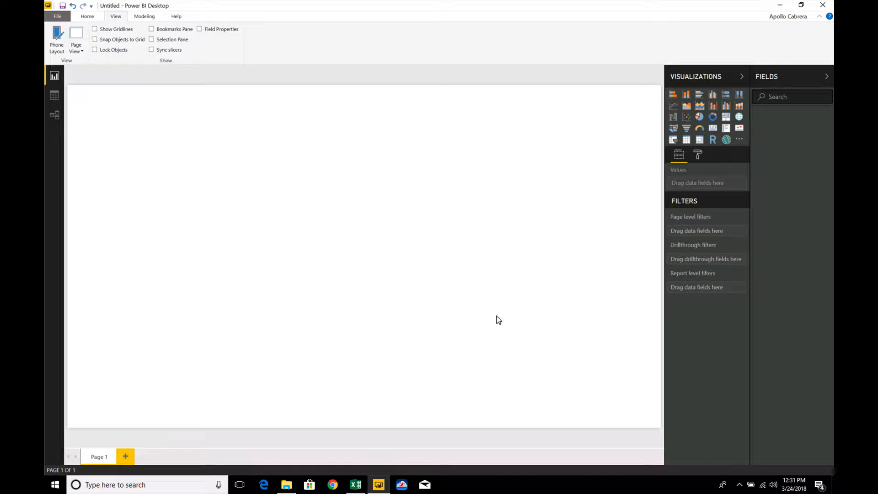
left_click(56, 16)
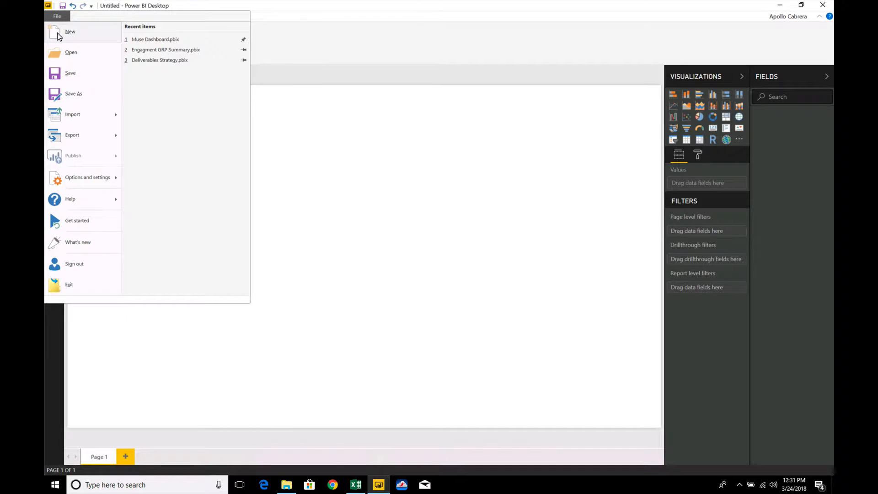
left_click(57, 33)
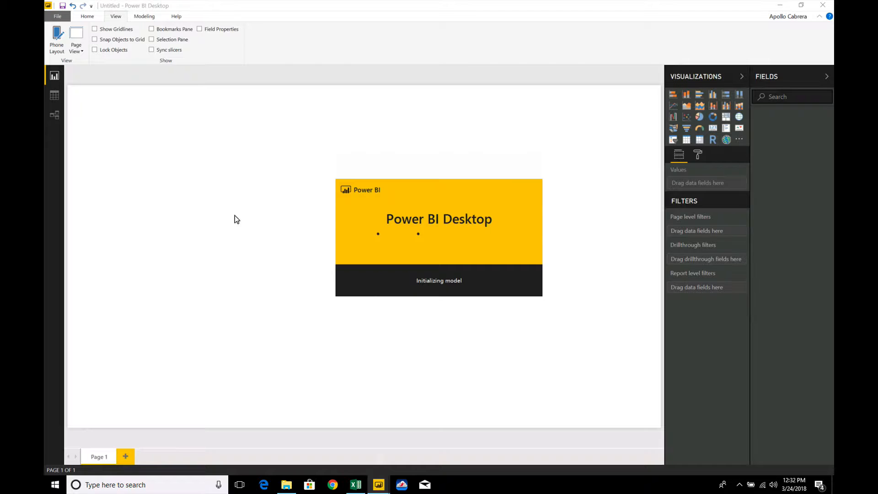
Step: Bring up the new Power BI Desktop report window, dismiss its start screen and maximize it
key("alt+Tab")
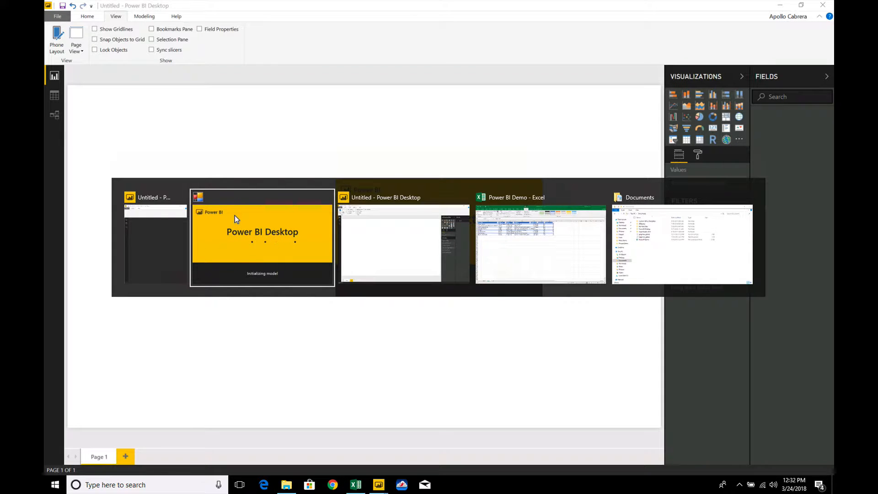
key("alt+Tab")
key("alt+Tab")
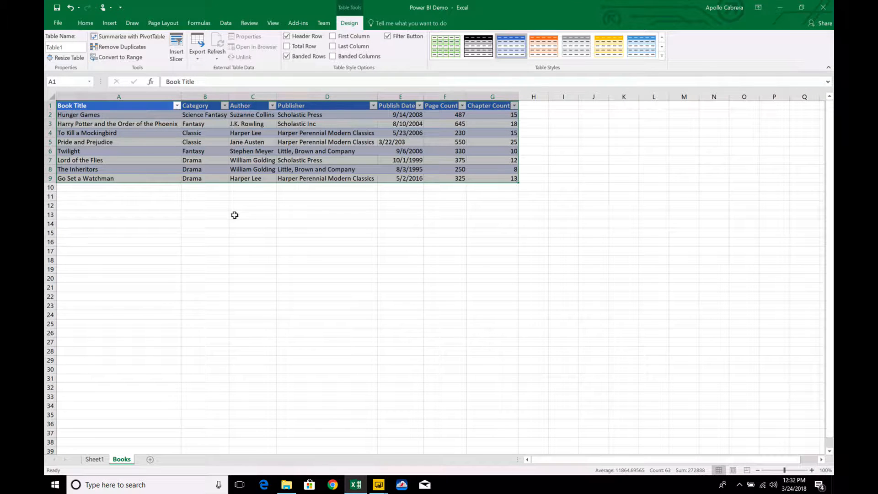
key("alt+Tab")
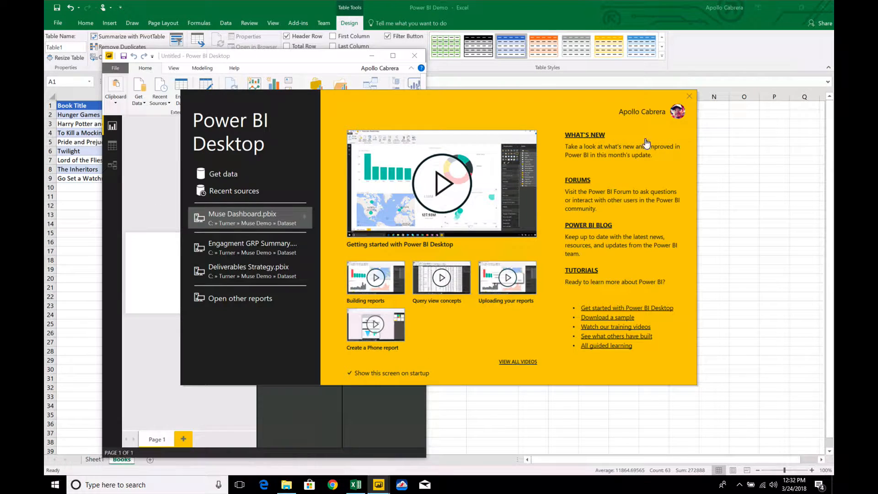
left_click(690, 96)
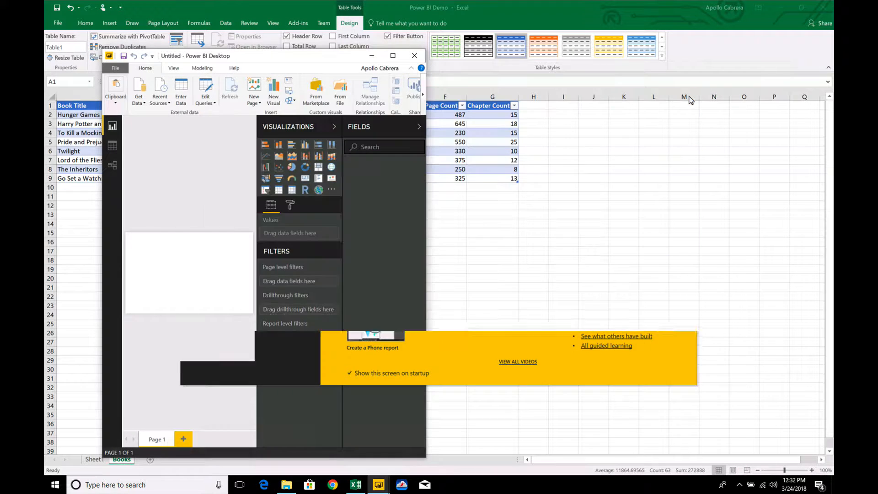
left_click(394, 54)
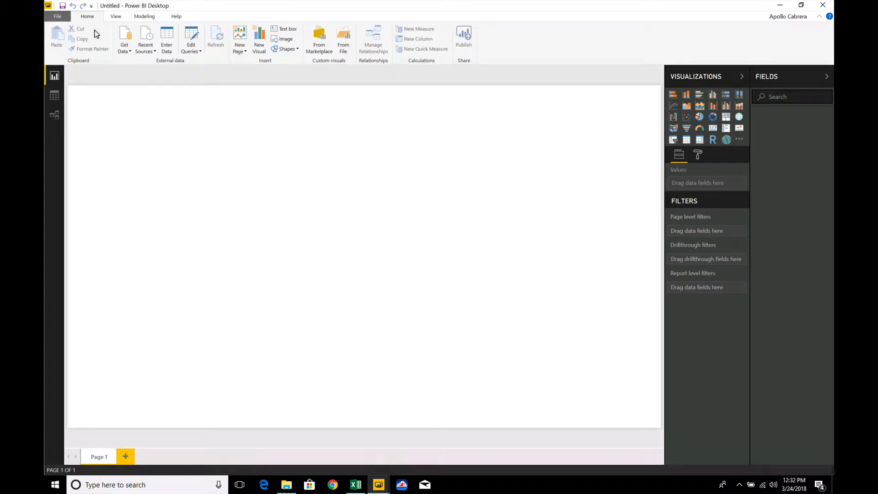
Step: Browse the available data sources for the report and choose Excel as the source type
left_click(127, 37)
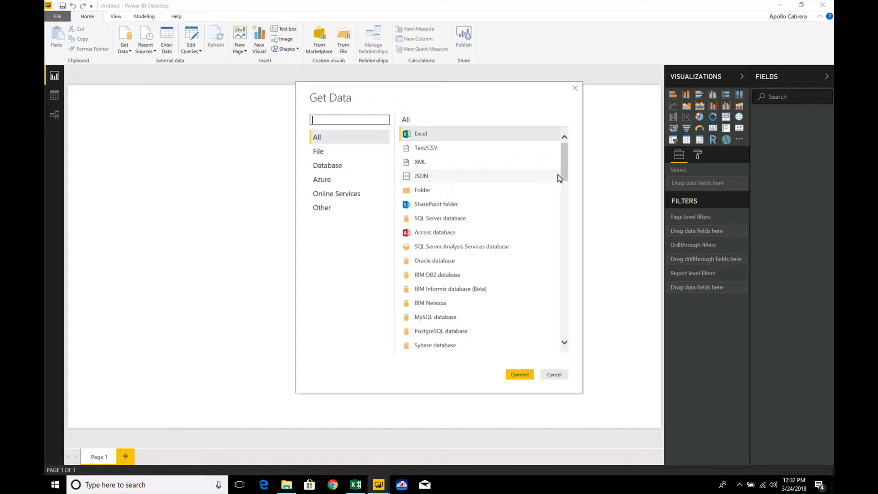
scroll(563, 205, "down", 5)
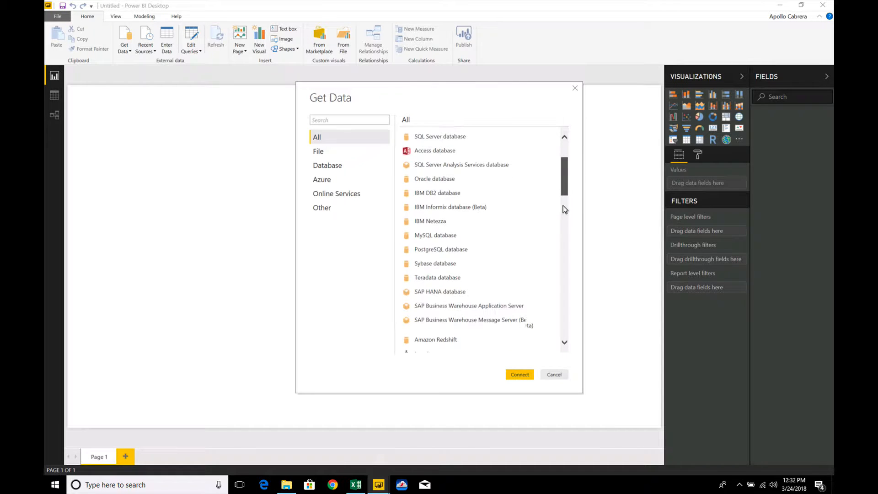
scroll(565, 224, "down", 10)
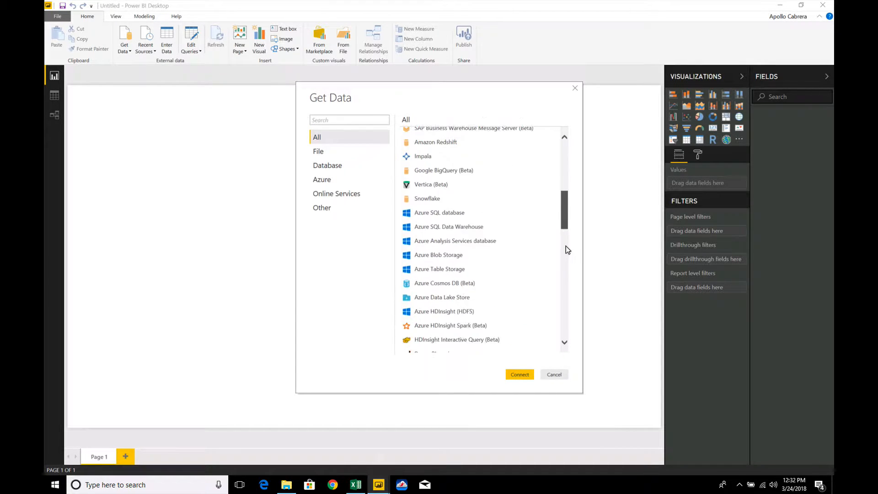
scroll(569, 268, "up", 10)
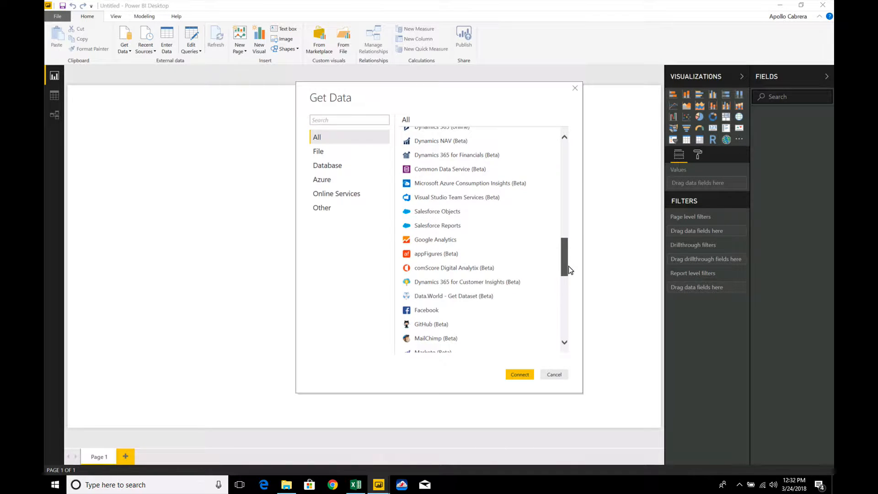
left_click_drag(567, 191, 567, 158)
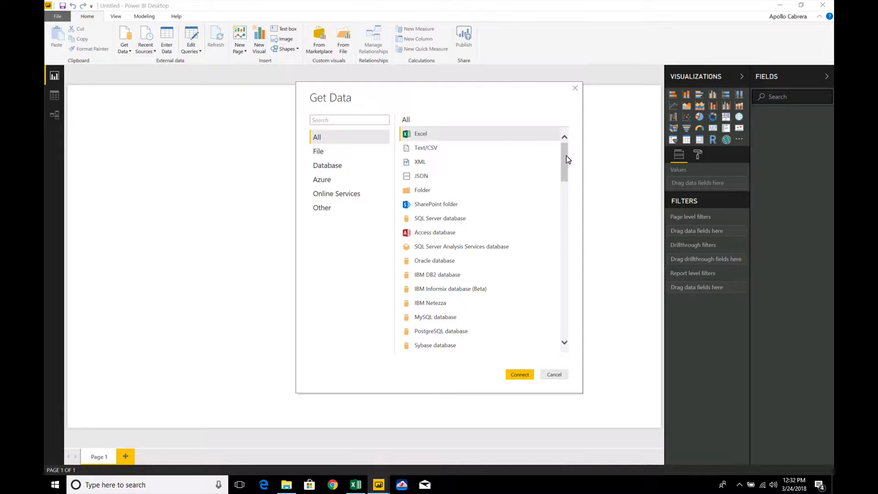
double_click(439, 134)
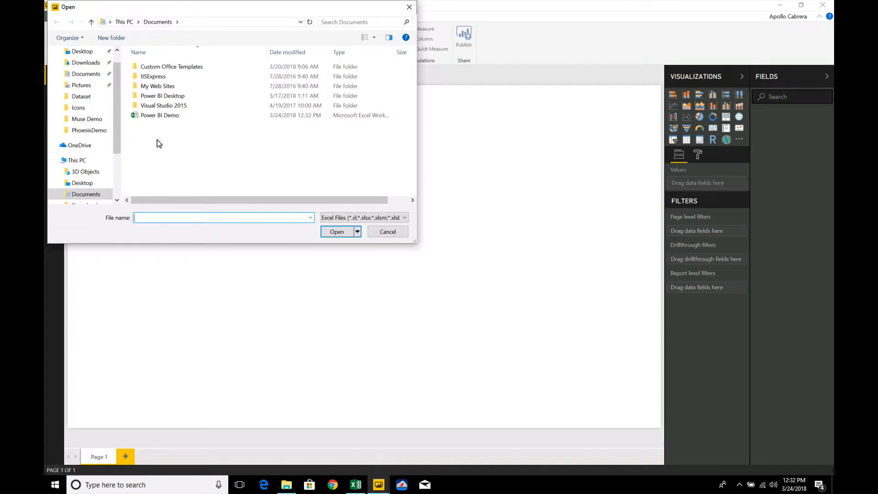
Step: Open the Power BI Demo workbook from the Documents folder and load its Books sheet into the report
left_click(155, 115)
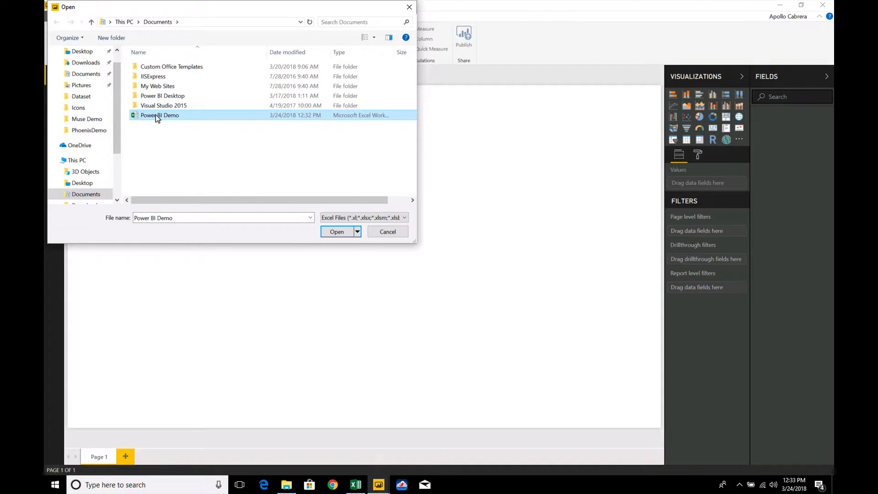
double_click(156, 115)
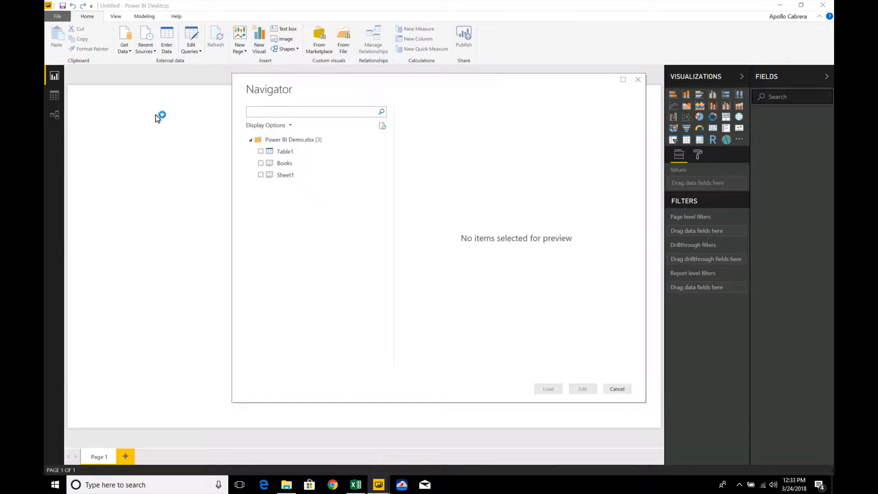
left_click(261, 163)
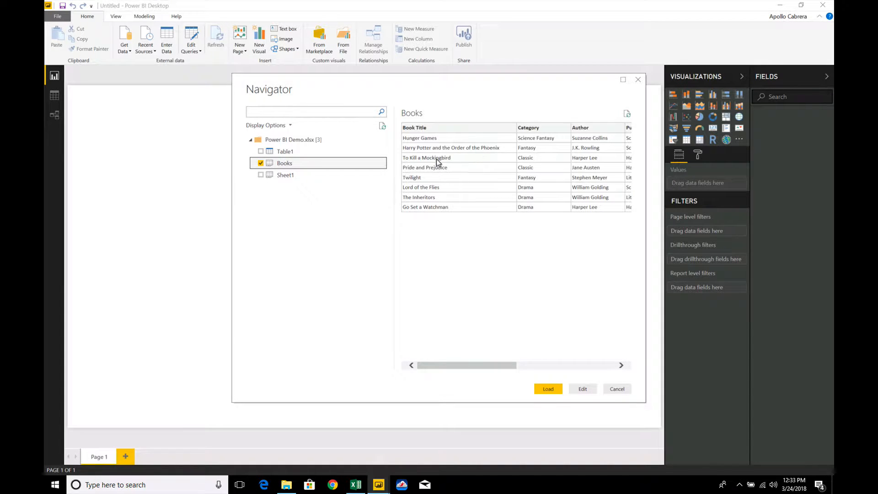
left_click(549, 388)
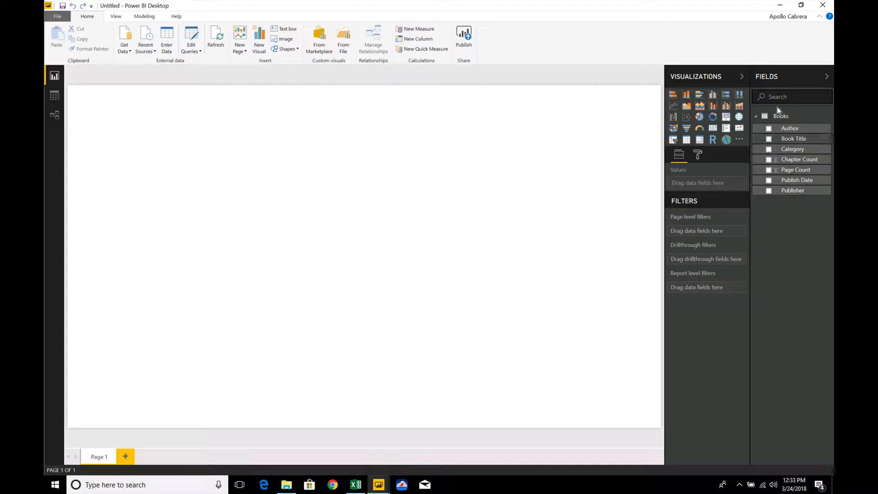
Step: Add a table visual to the empty report page and enlarge it to about half the page width
left_click(781, 118)
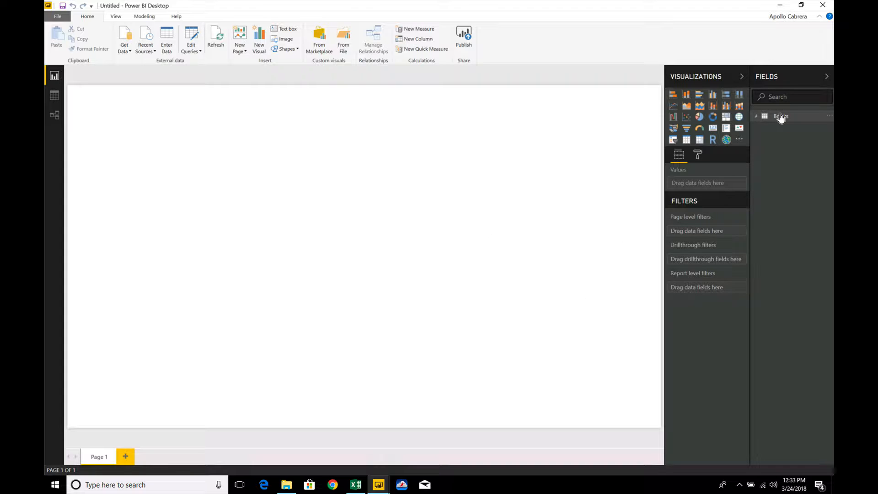
left_click(781, 118)
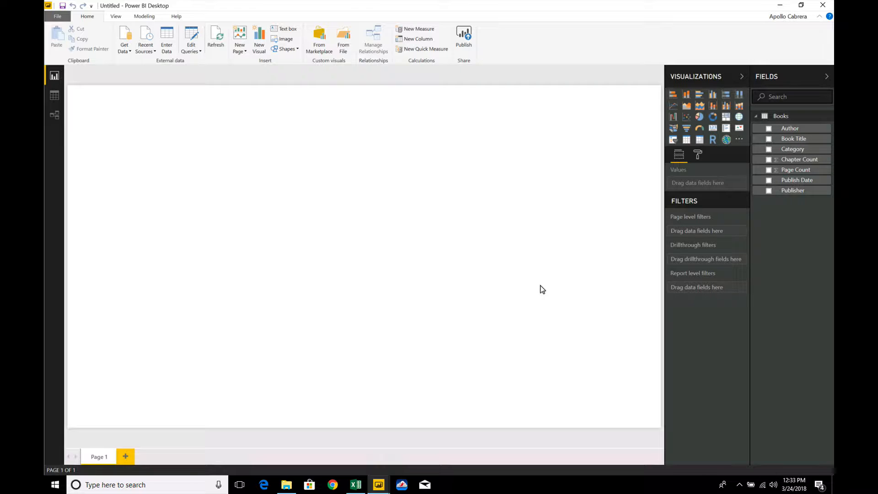
left_click(687, 140)
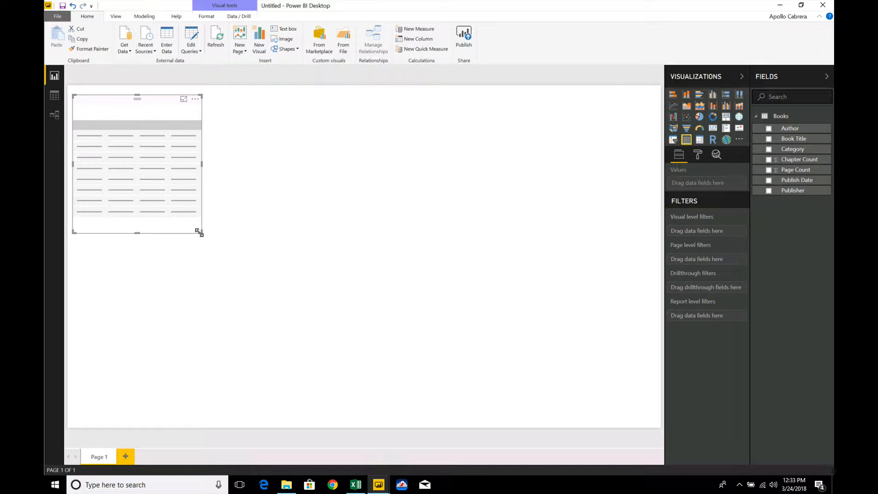
left_click_drag(199, 232, 371, 304)
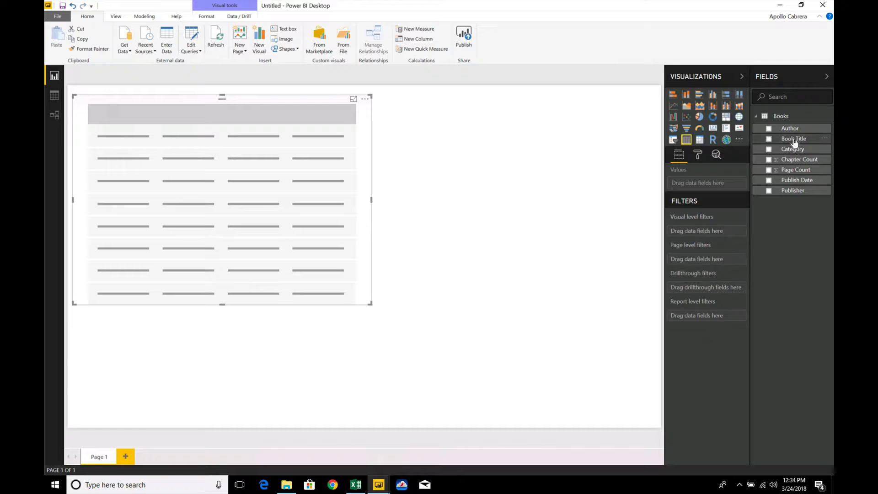
Step: Fill the table with Book Title, Author, Publisher and Publish Date, and fit its frame closely around the data near the page's top
left_click_drag(794, 143, 706, 183)
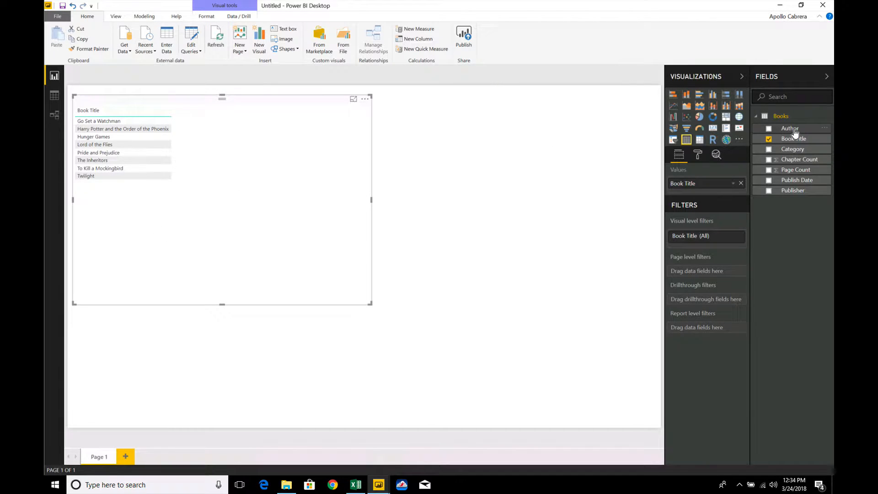
left_click_drag(795, 132, 692, 183)
left_click(435, 279)
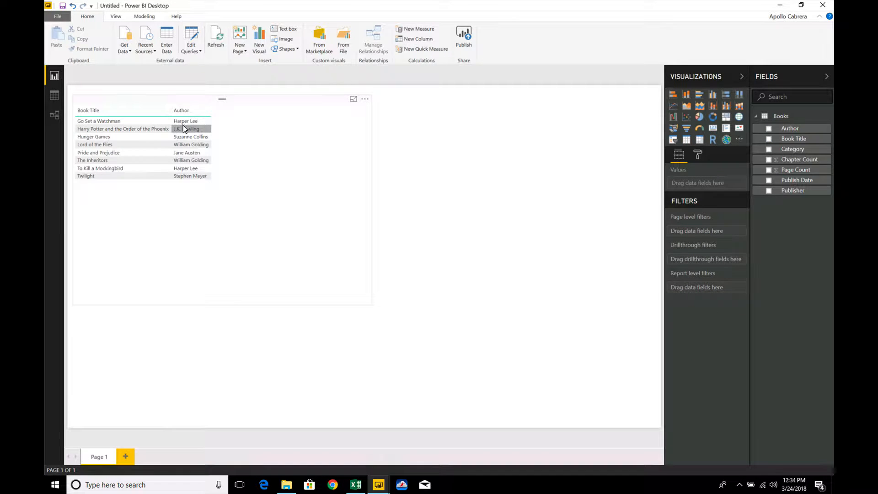
left_click(139, 101)
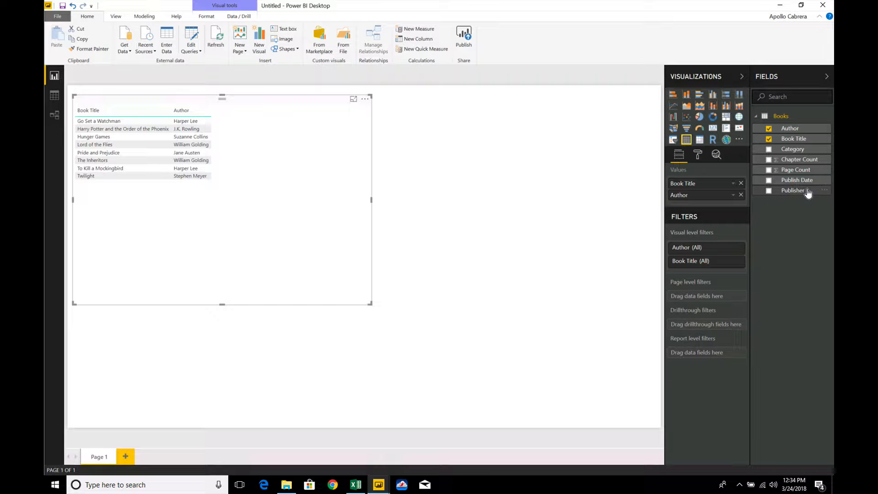
left_click_drag(808, 193, 724, 200)
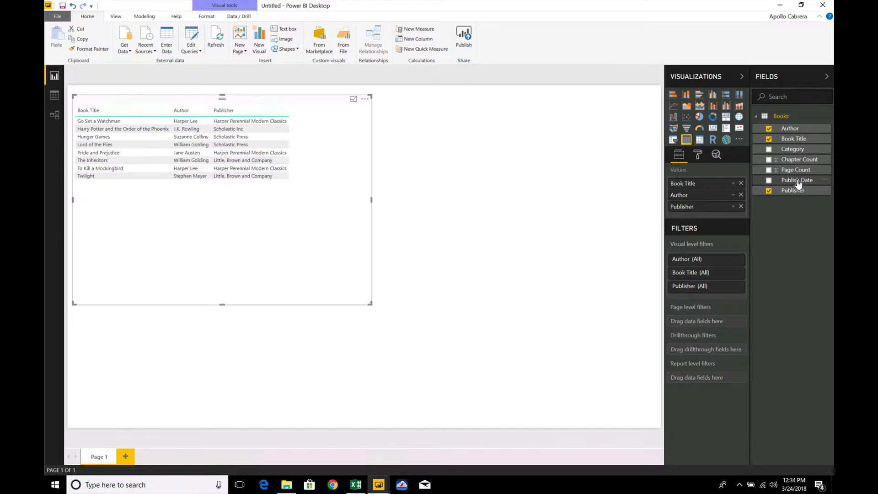
left_click_drag(798, 184, 721, 213)
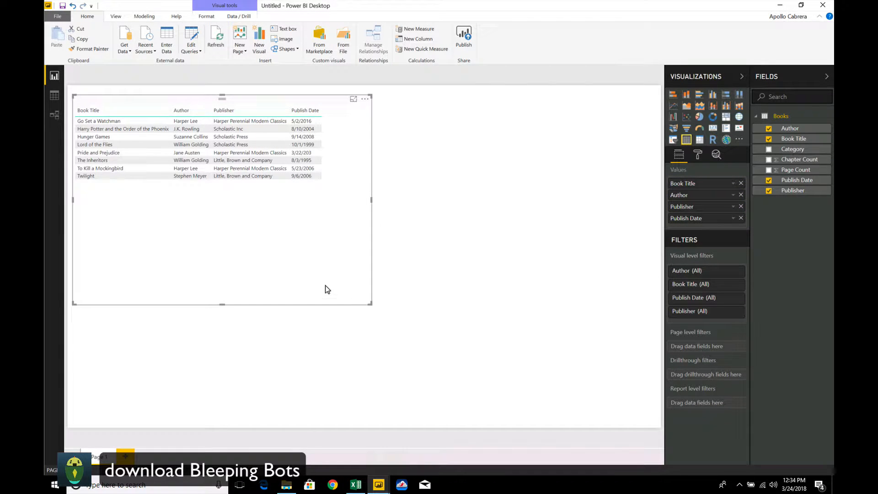
left_click_drag(368, 303, 326, 200)
left_click_drag(234, 103, 256, 107)
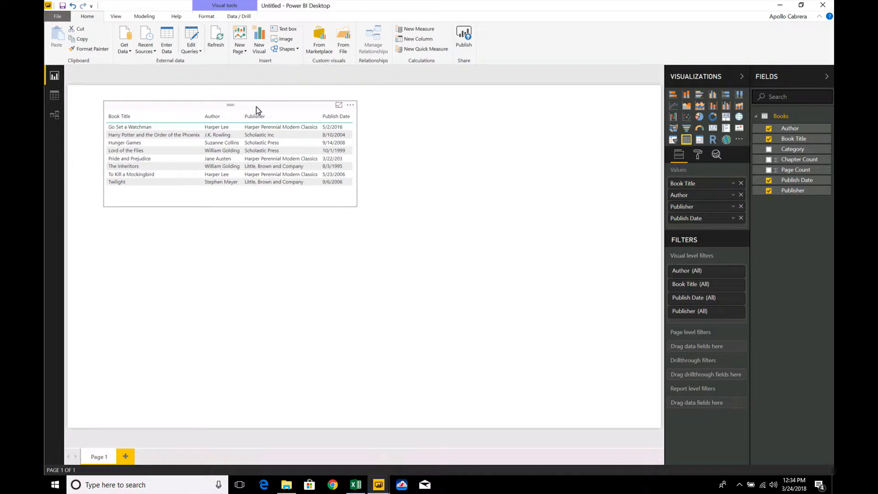
Step: Save the report in the Documents folder under the file name Book
key("ctrl+s")
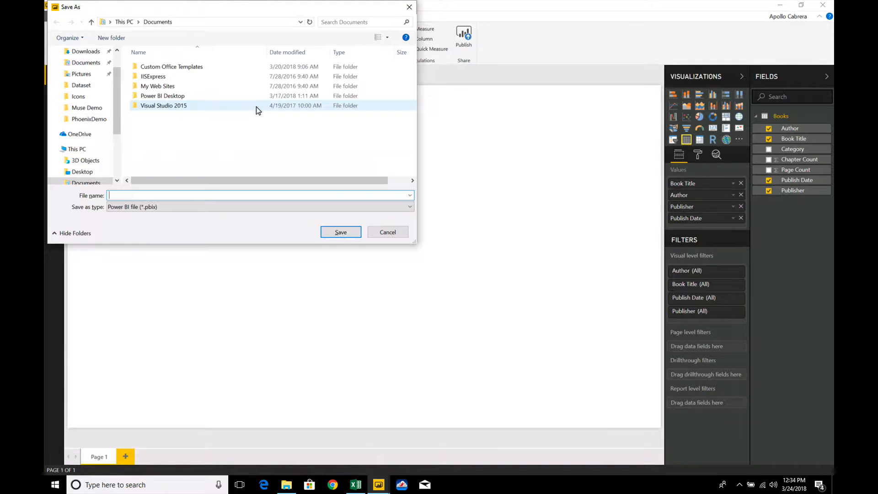
double_click(174, 95)
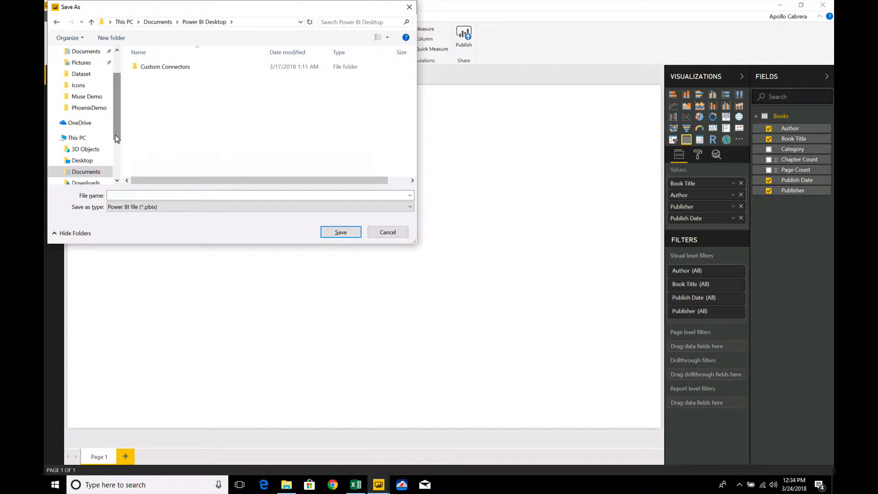
left_click(87, 172)
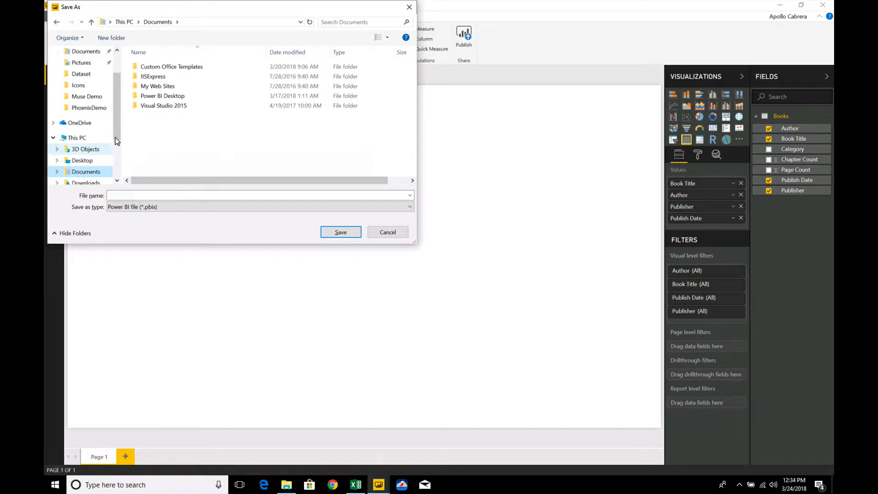
left_click_drag(119, 133, 119, 158)
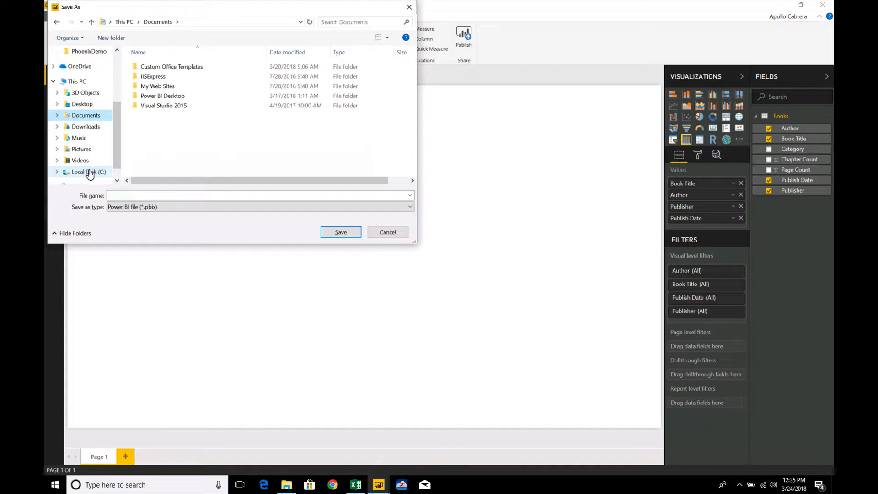
left_click(87, 172)
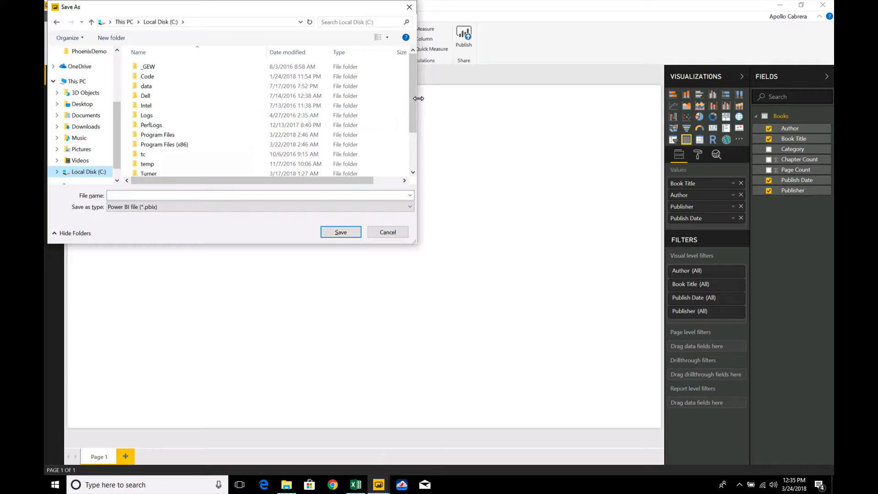
scroll(414, 103, "down", 2)
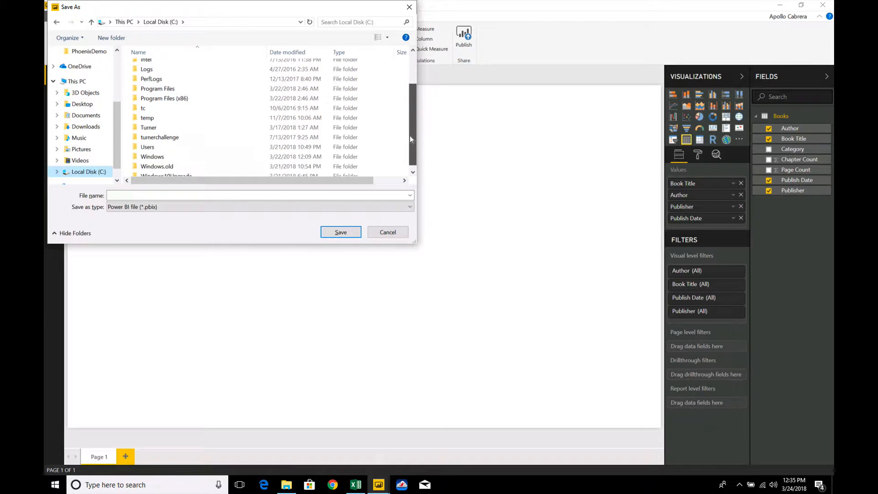
scroll(183, 137, "up", 2)
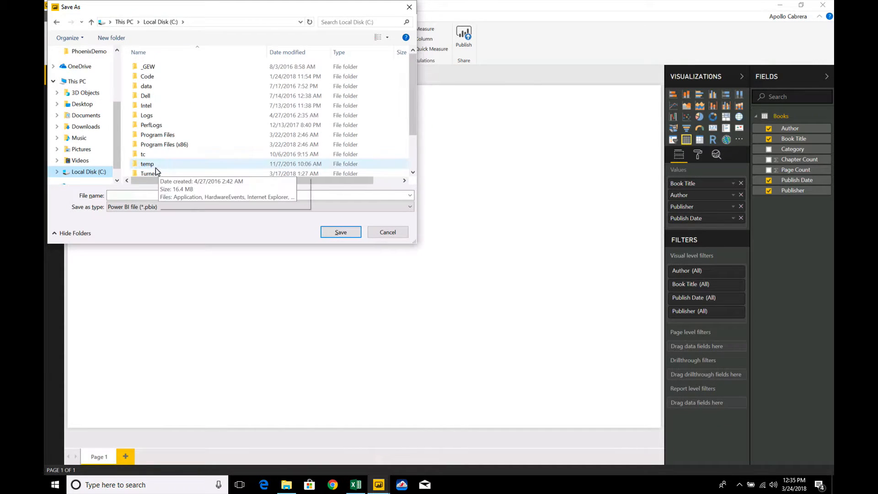
left_click(85, 117)
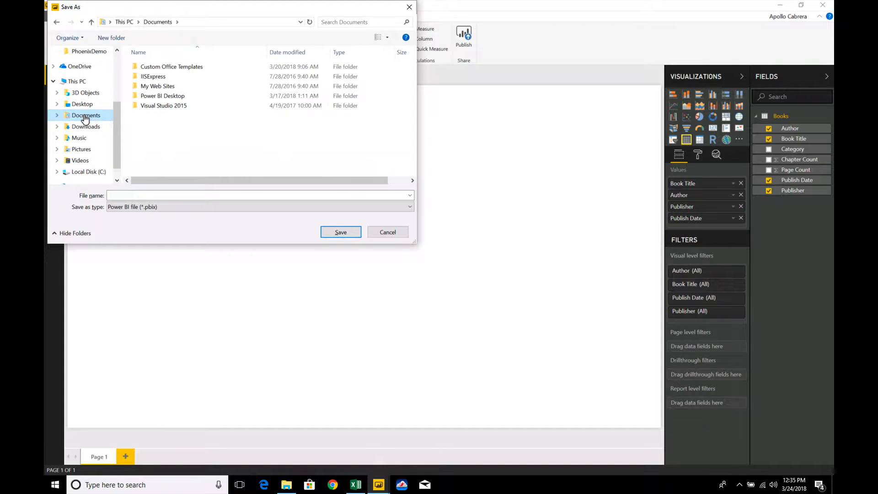
left_click(150, 195)
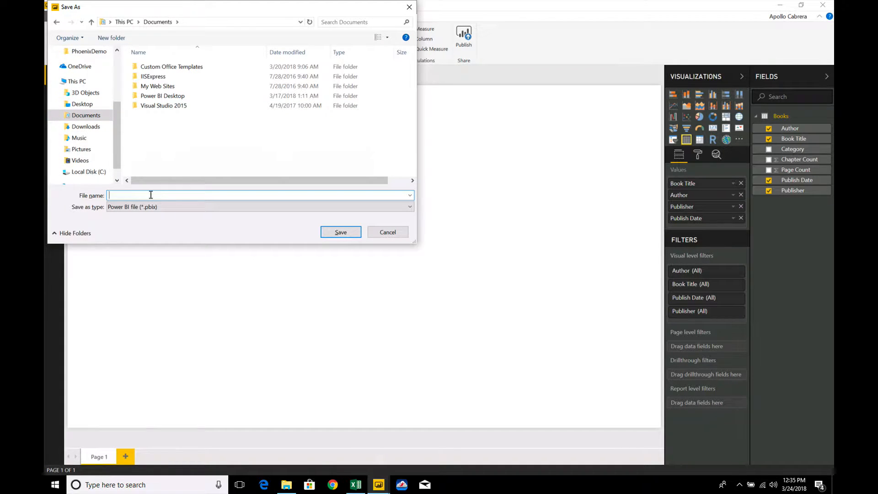
type("Book")
key("Return")
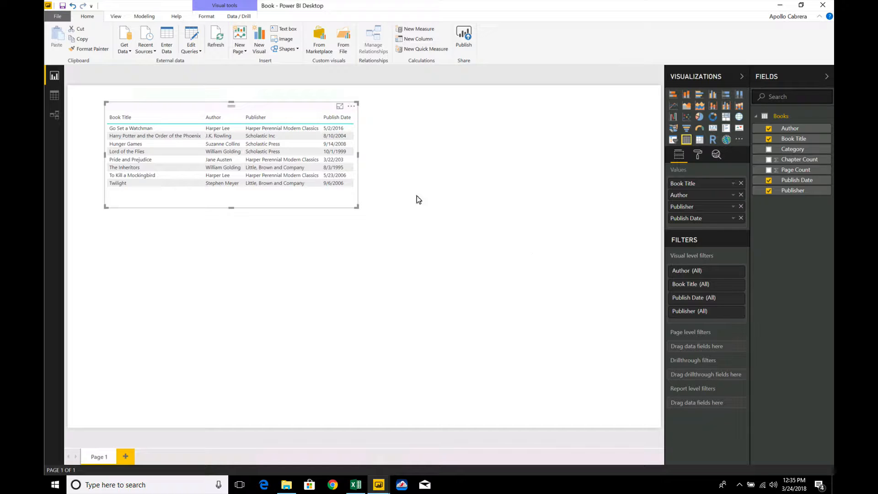
Step: Publish the report to My workspace, viewing that workspace's dashboards in the Chrome browser before confirming the destination
left_click(461, 47)
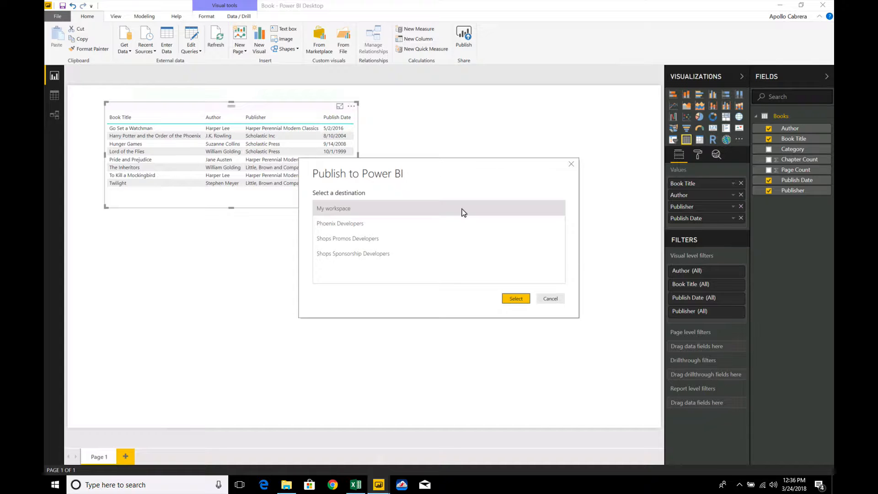
key("super+Tab")
key("super+Tab")
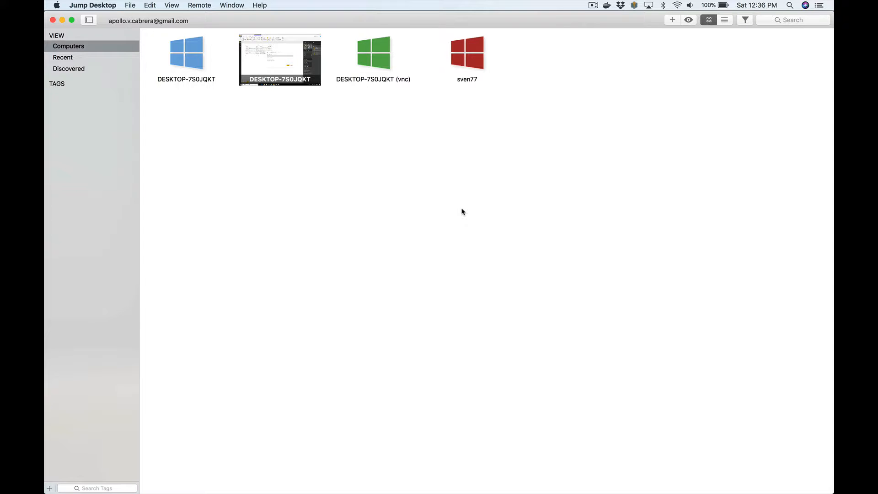
key("super+Tab")
key("super+Tab")
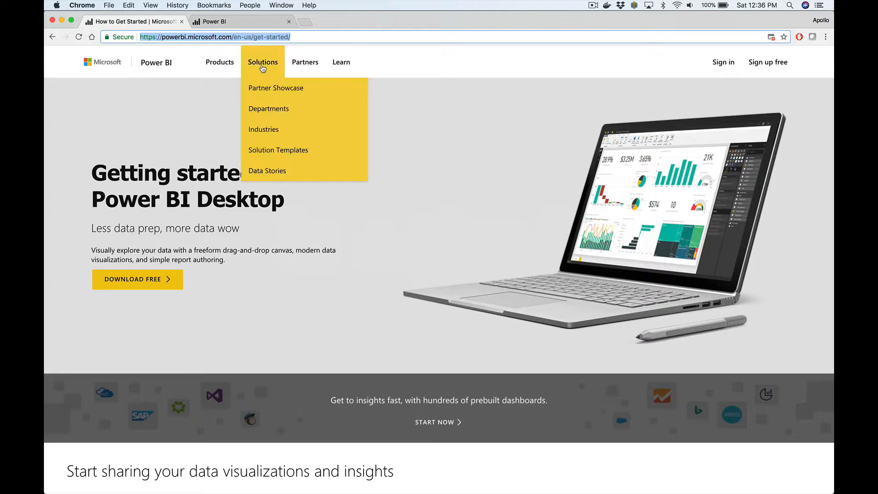
left_click(241, 19)
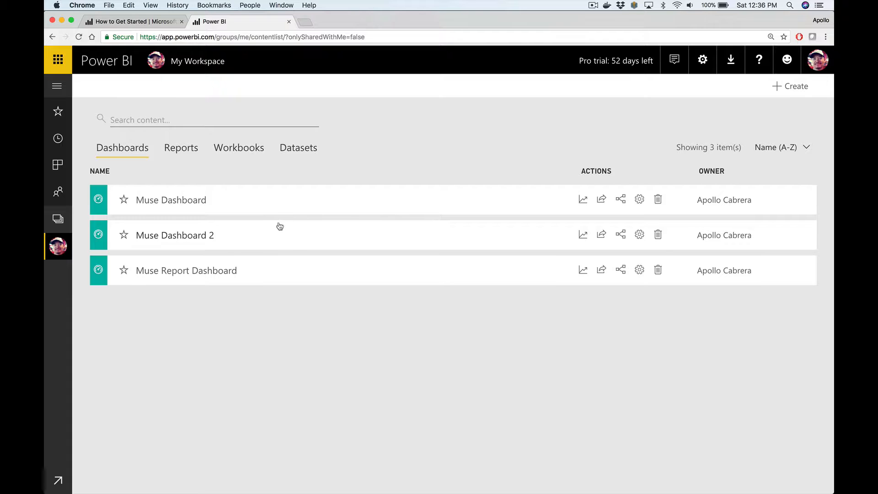
key("super+Tab")
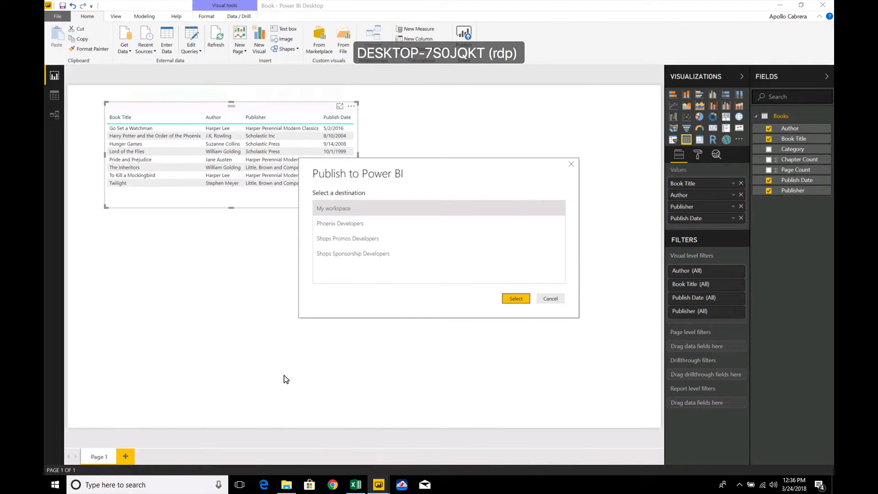
left_click(516, 300)
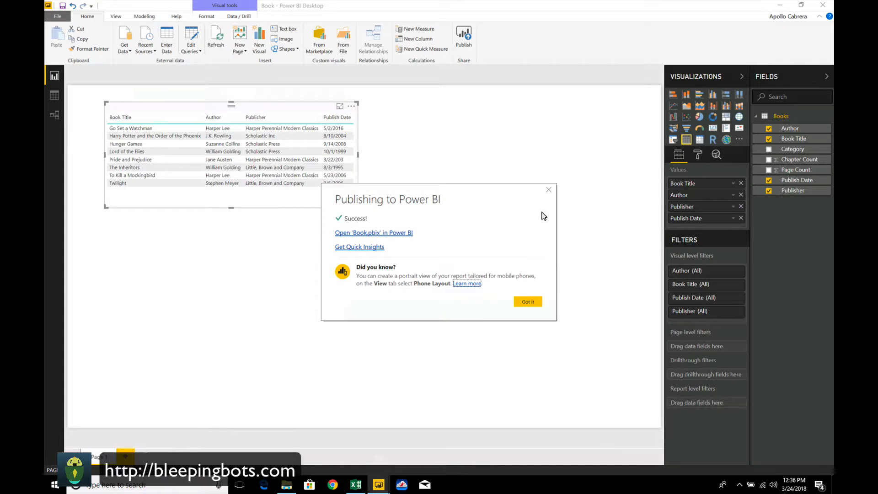
left_click(549, 190)
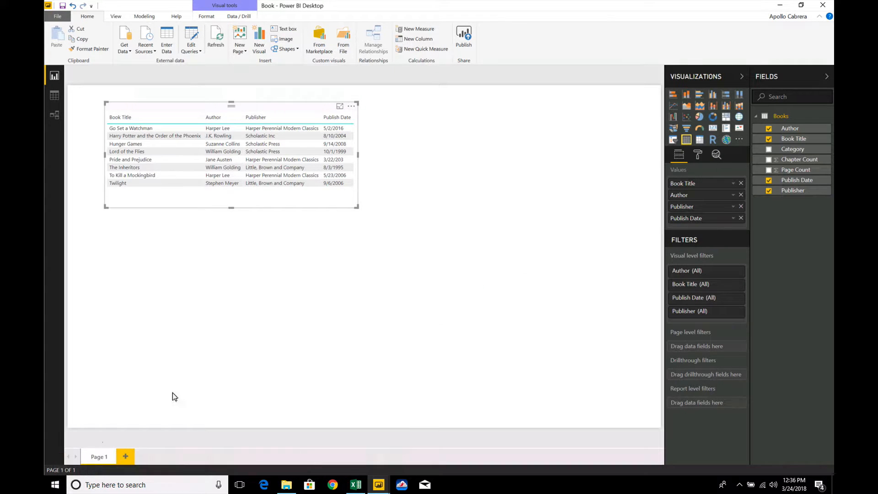
Step: Rename the report page Page 1 as Books
double_click(97, 456)
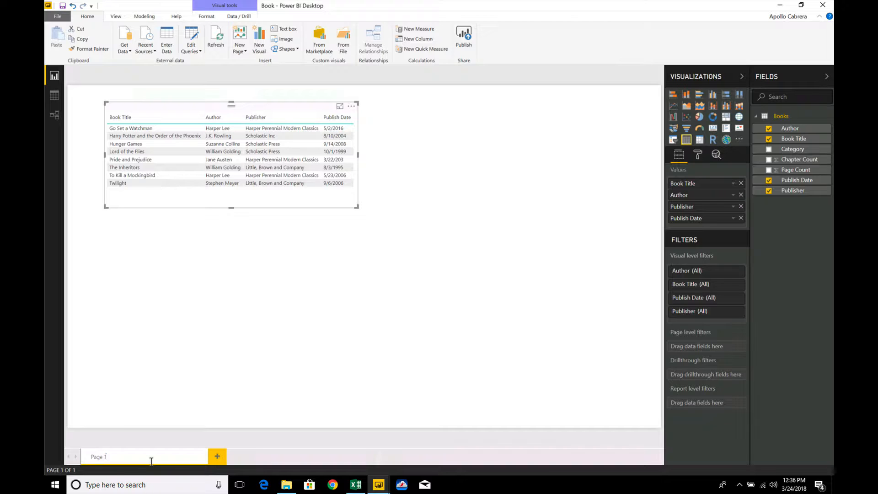
key("ctrl+a")
type("Books")
key("Return")
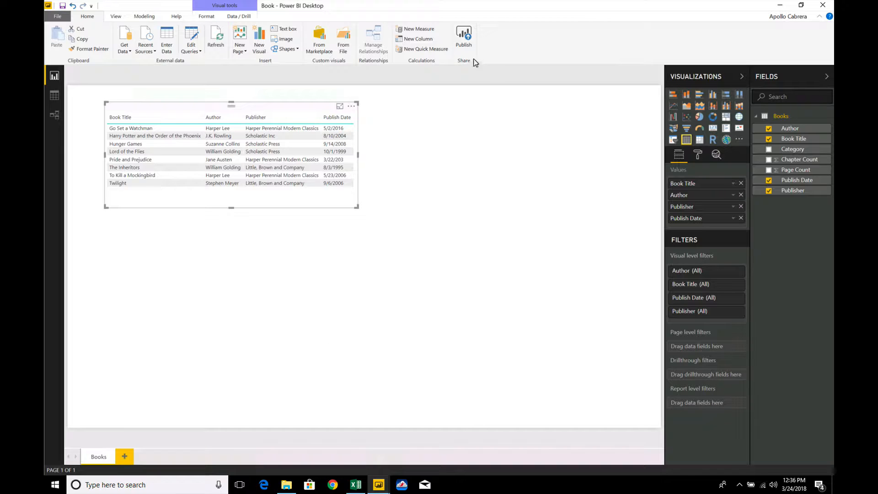
Step: Save the changes and publish the report to My workspace again, replacing the existing Book dataset
left_click(461, 46)
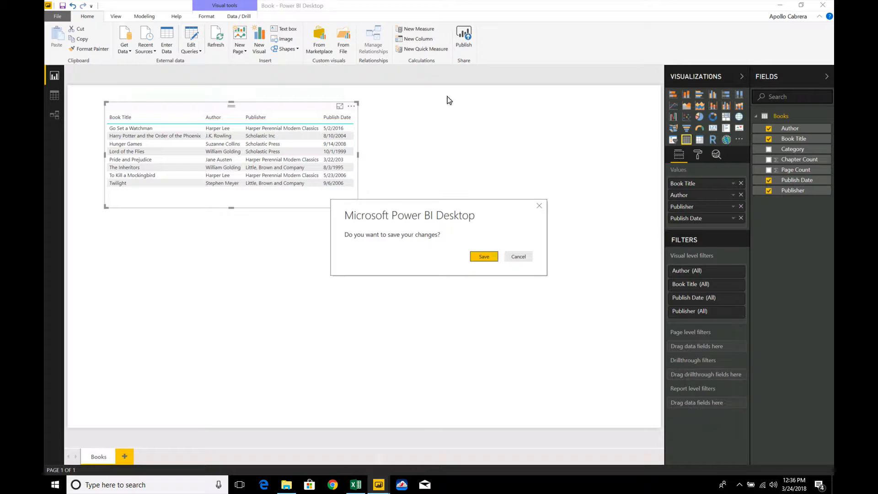
left_click(482, 257)
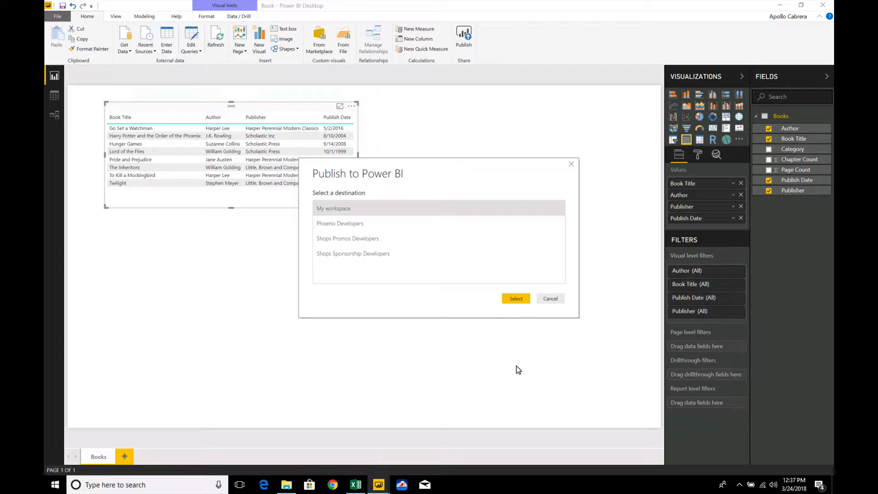
left_click(512, 299)
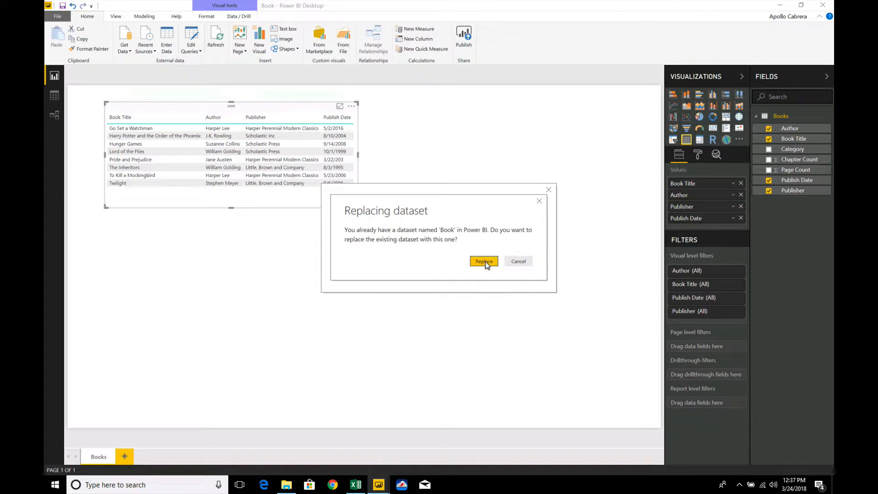
left_click(484, 261)
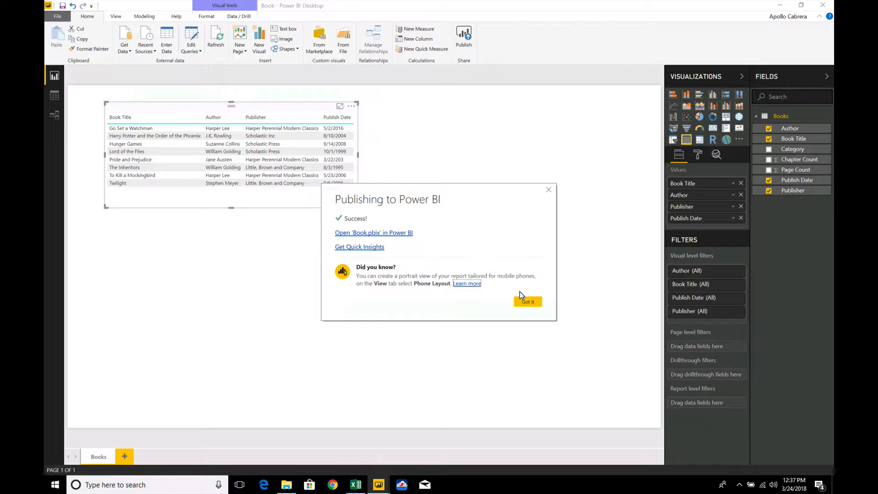
left_click(526, 304)
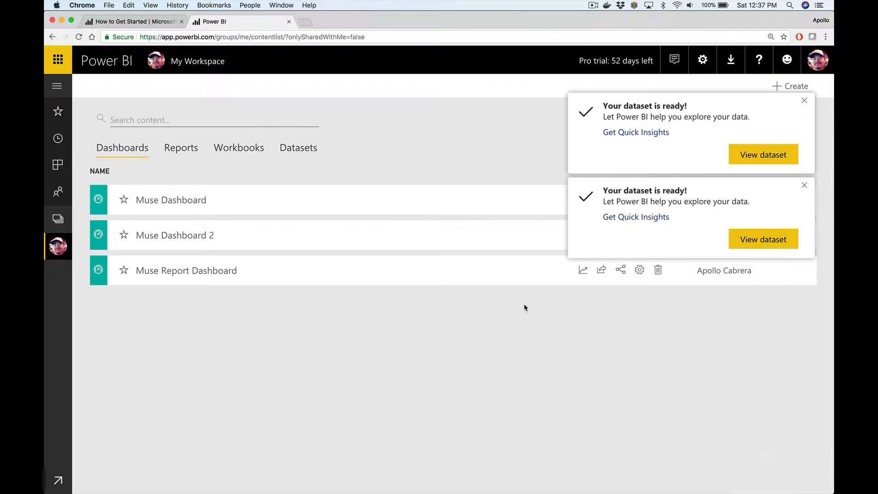
Step: Dismiss the dataset notifications, view the workspace's datasets, and open the published Book report
left_click(805, 101)
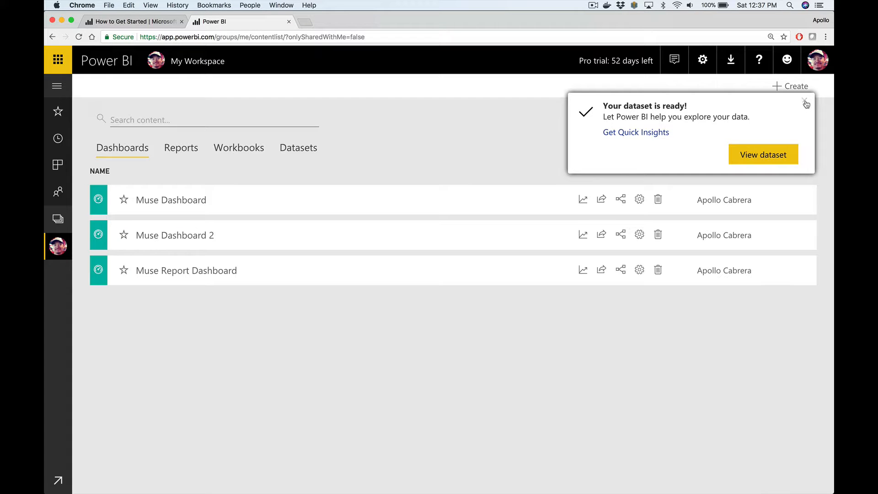
left_click(804, 102)
left_click(297, 151)
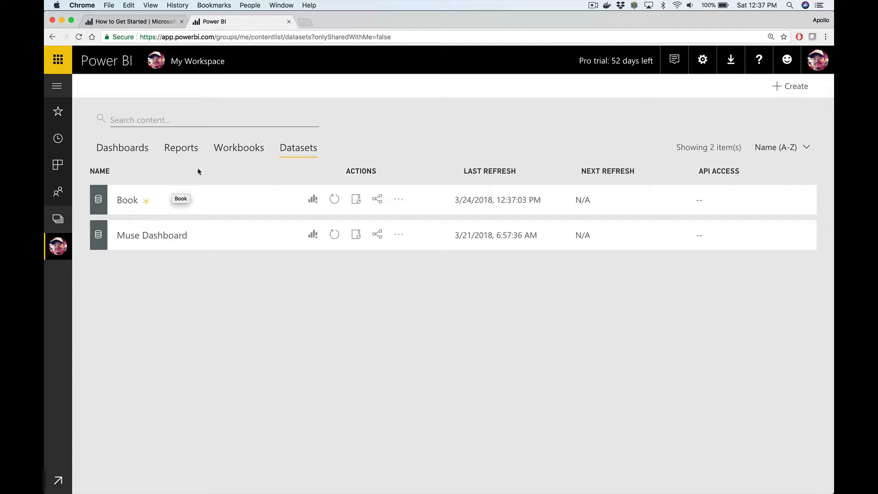
left_click(177, 150)
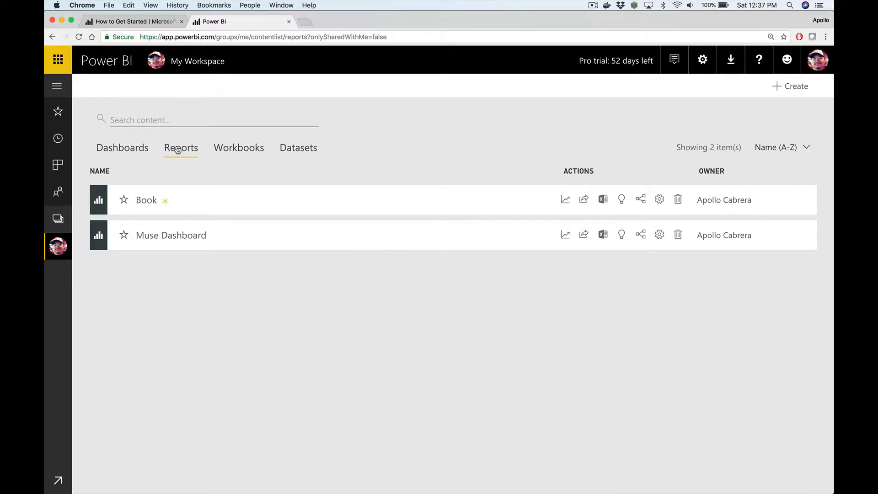
left_click(150, 201)
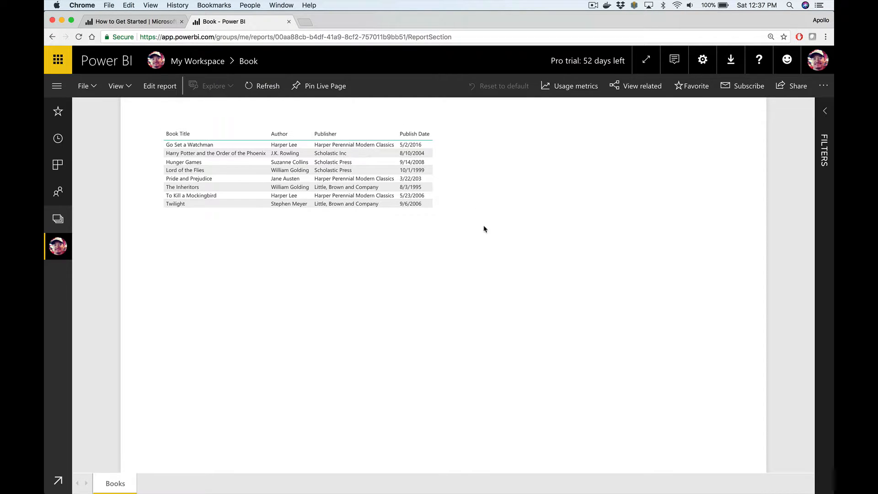
Step: Create a new dashboard named Books in My Workspace
left_click(57, 250)
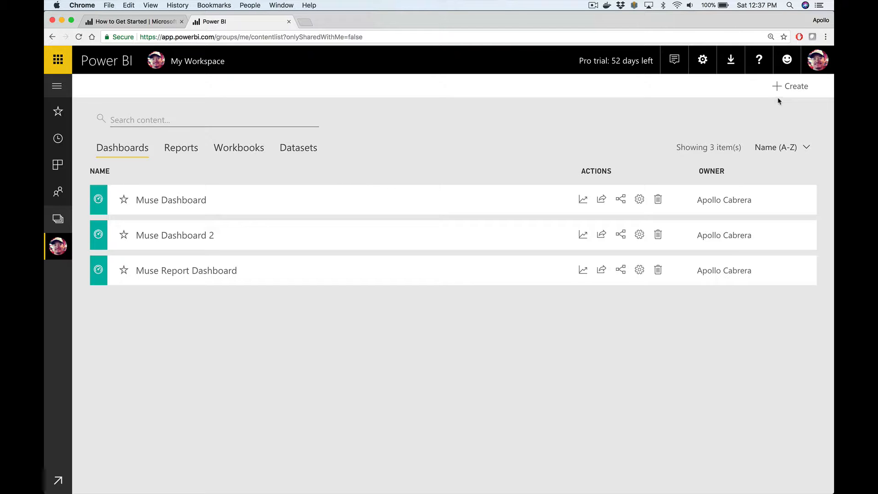
left_click(794, 92)
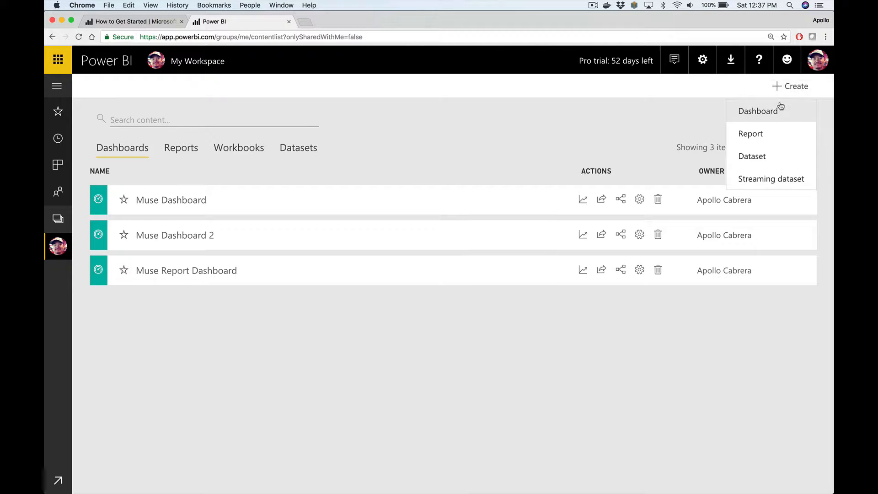
left_click(760, 120)
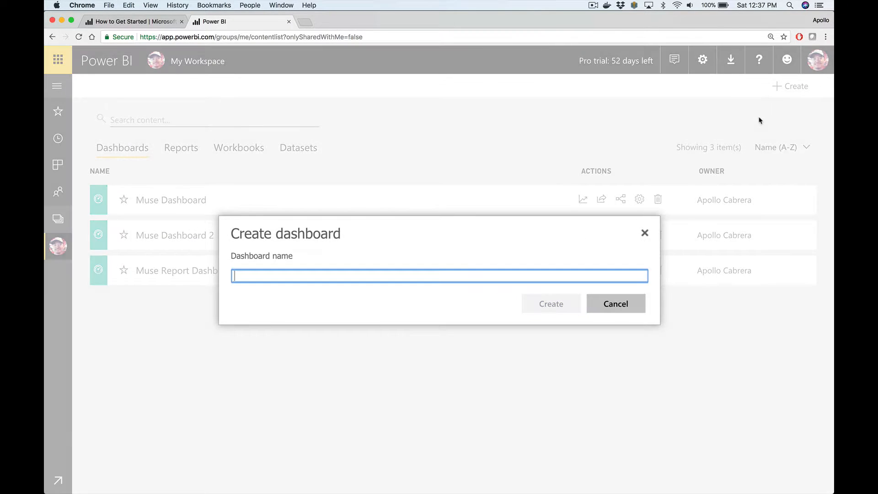
type("Books")
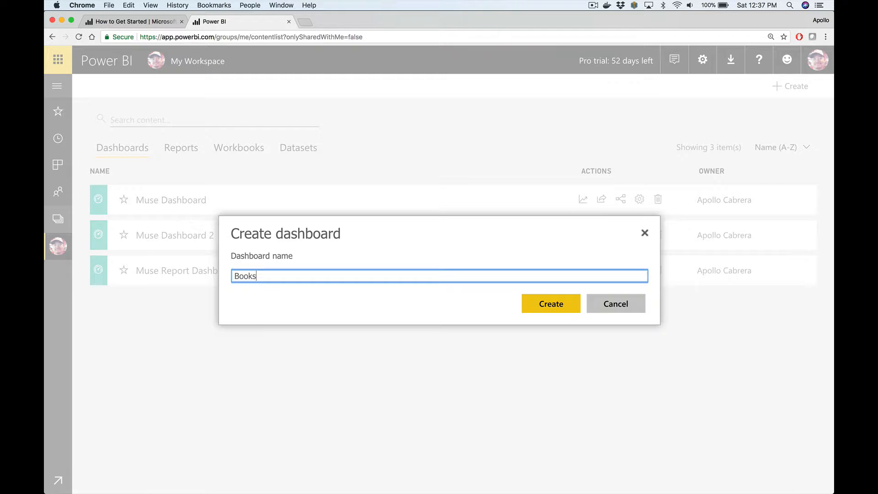
key("Return")
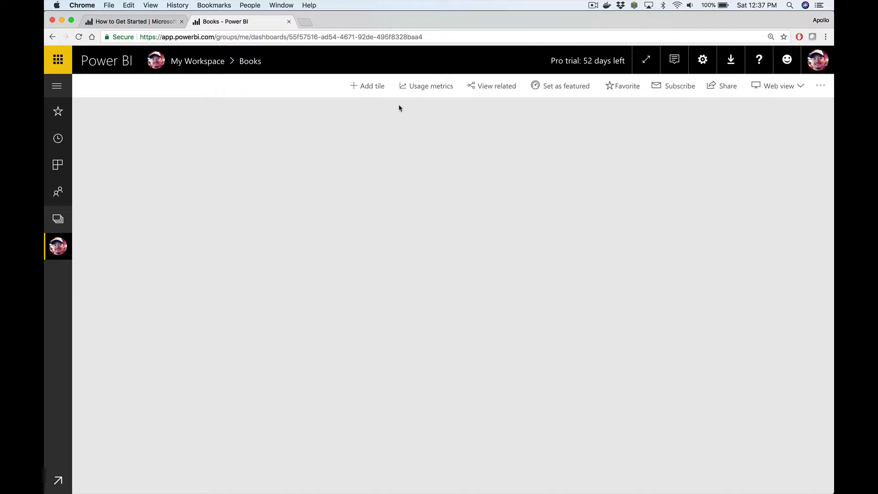
Step: Pin the book table from the Book report to the existing Books dashboard and open that dashboard
left_click(61, 248)
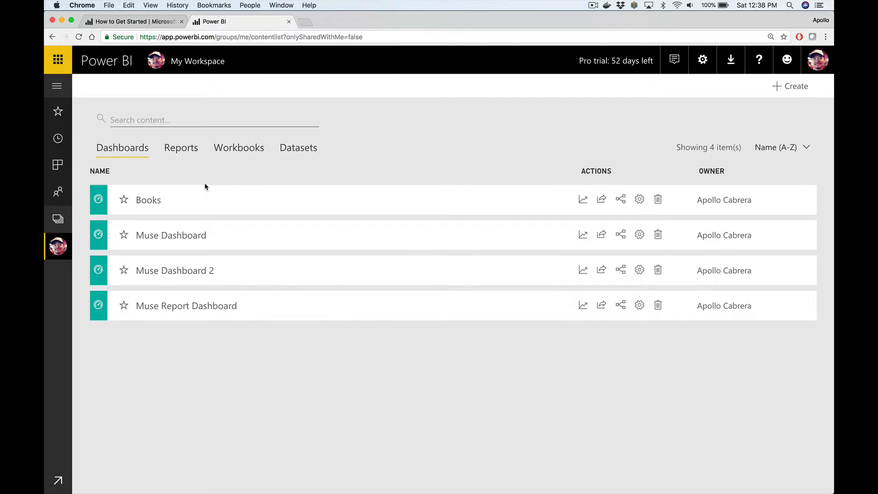
left_click(178, 152)
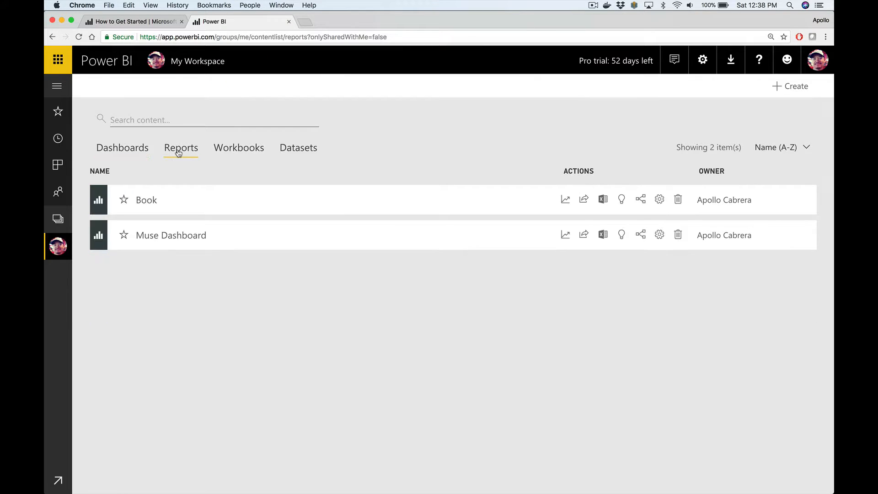
left_click(146, 200)
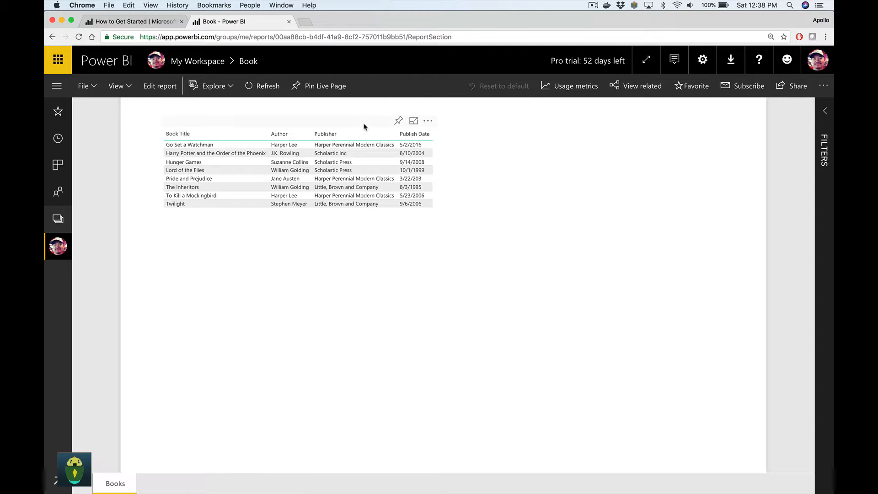
left_click(398, 122)
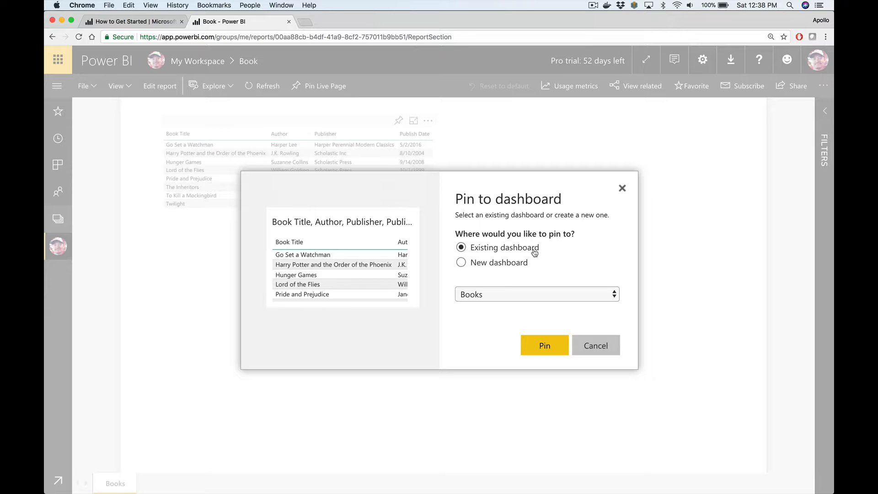
left_click(506, 263)
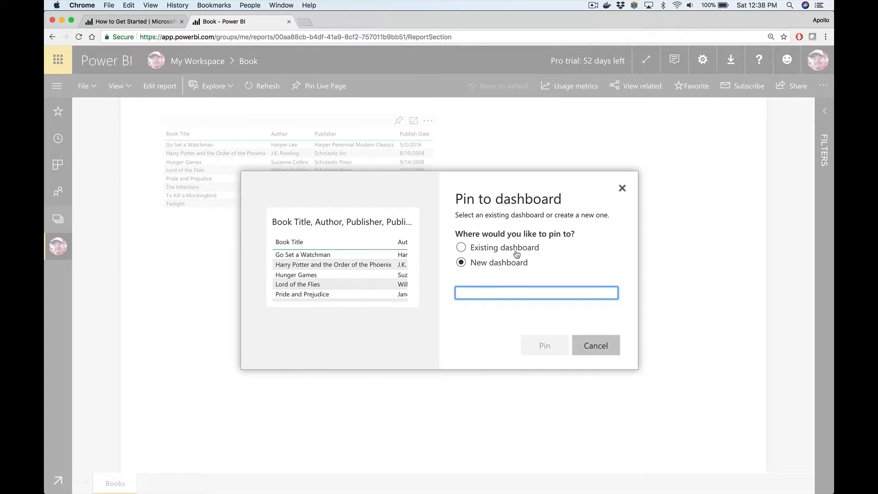
left_click(514, 252)
left_click(541, 348)
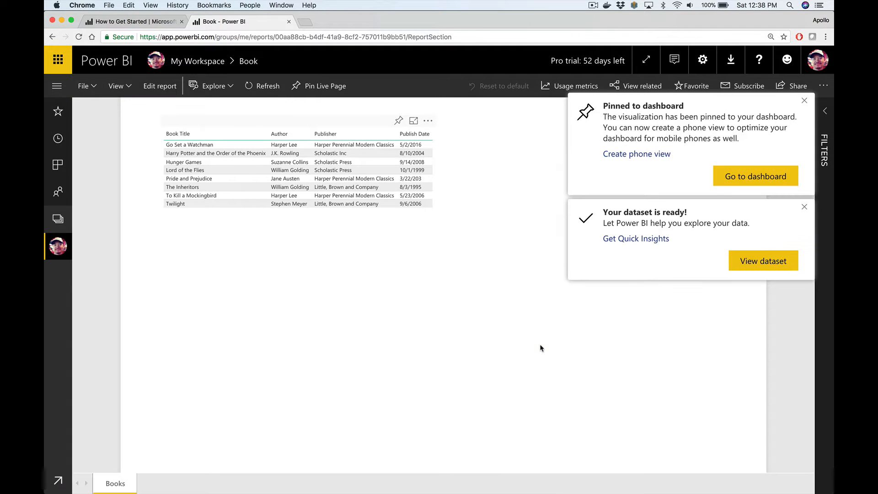
left_click(756, 179)
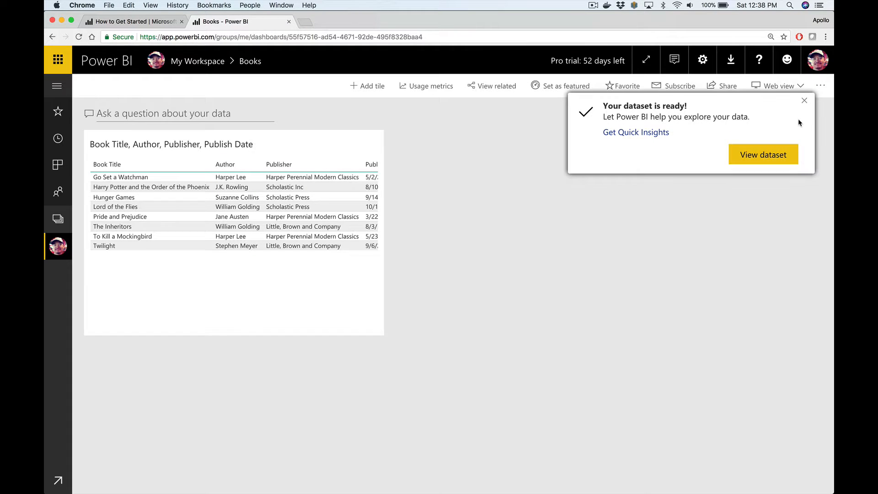
Step: Dismiss the dataset notification and view the report behind the pinned book table tile, returning to the Books dashboard
left_click(804, 101)
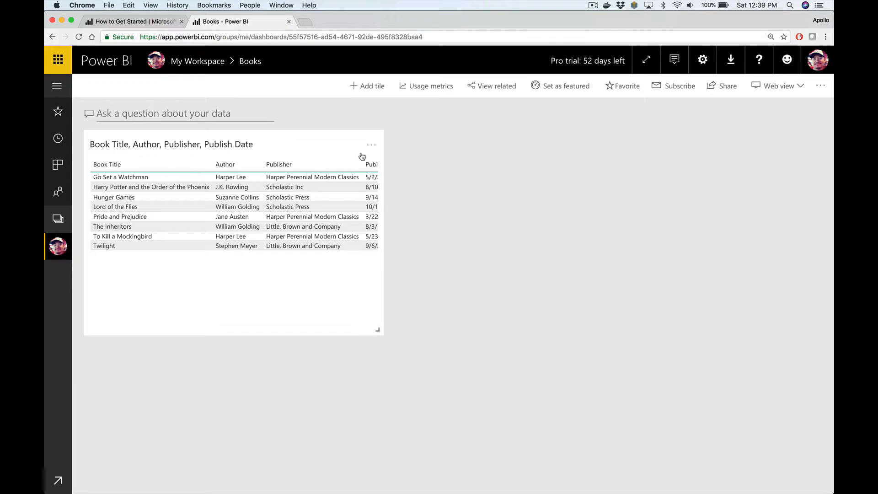
left_click(372, 147)
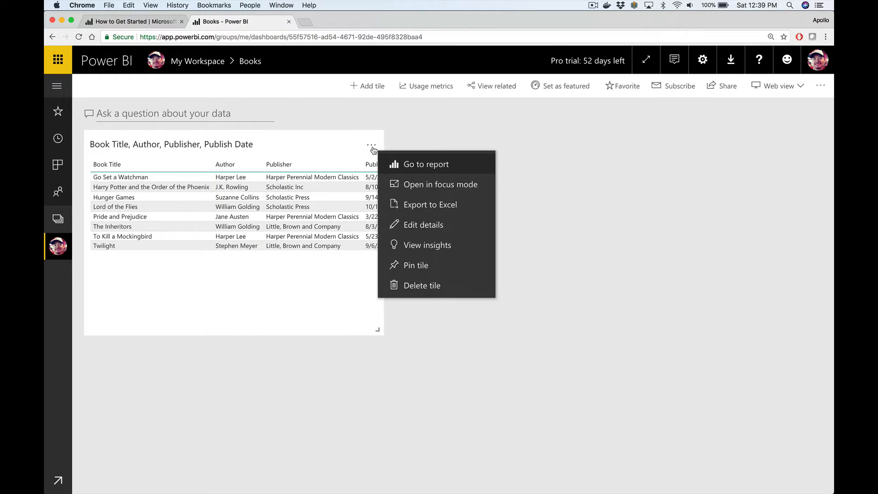
left_click(412, 165)
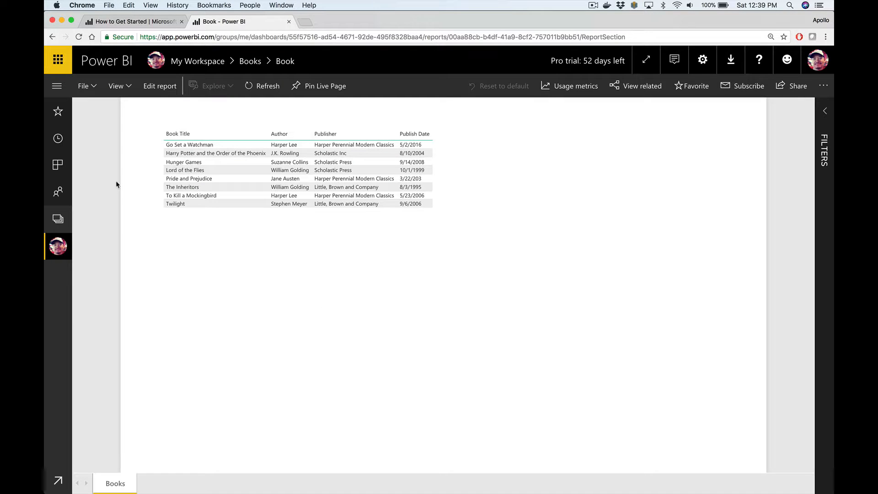
left_click(51, 39)
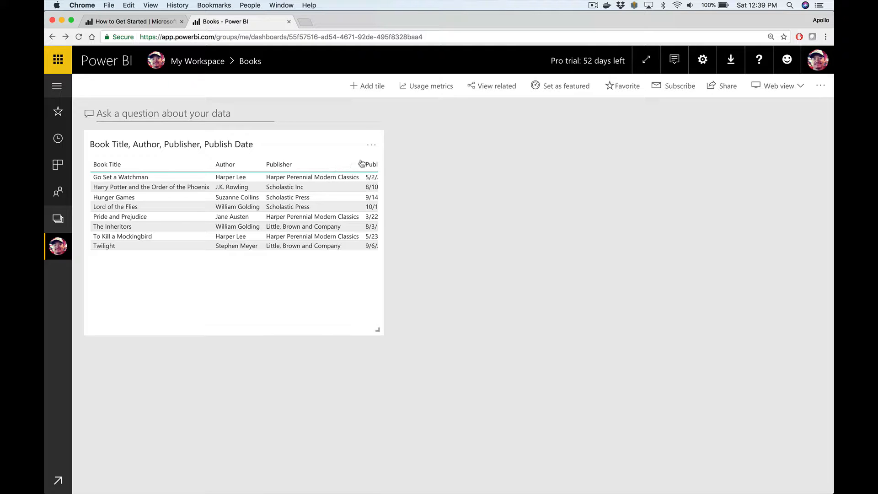
left_click(371, 145)
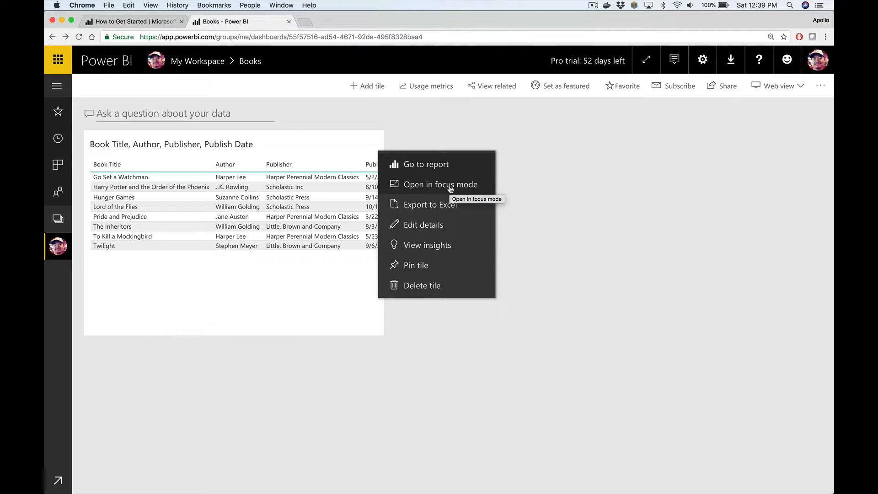
left_click(284, 296)
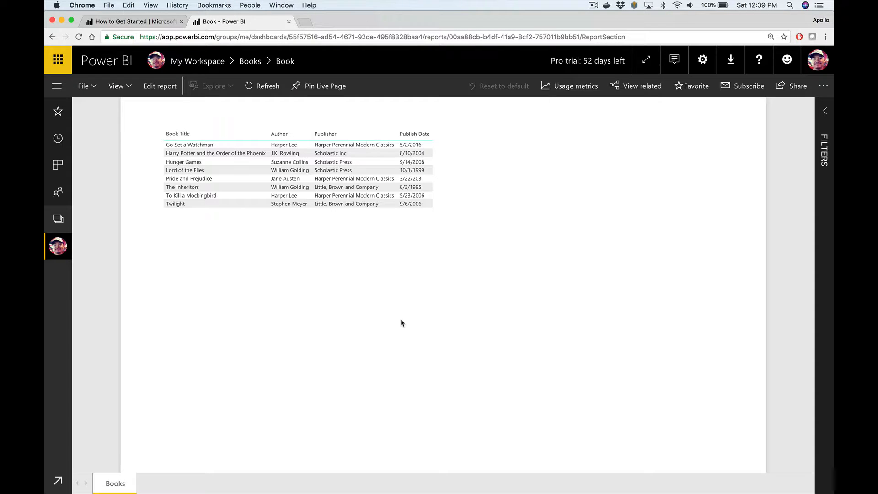
left_click(51, 37)
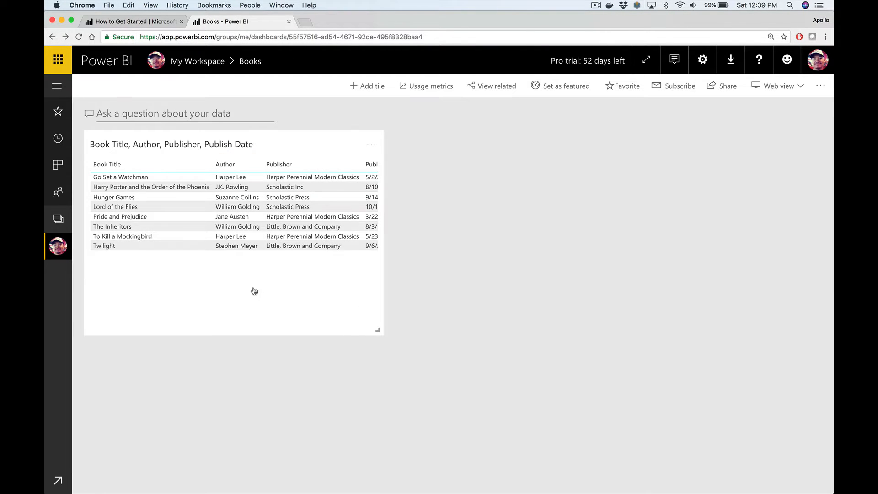
Step: Try a smaller size for the book table tile, viewing it in focus mode before restoring its larger size
left_click_drag(381, 331, 309, 243)
left_click_drag(379, 331, 230, 229)
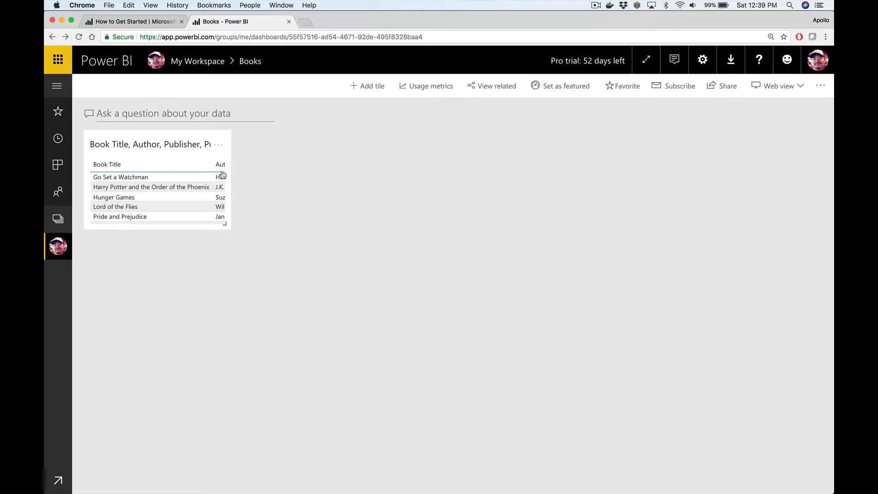
left_click(218, 149)
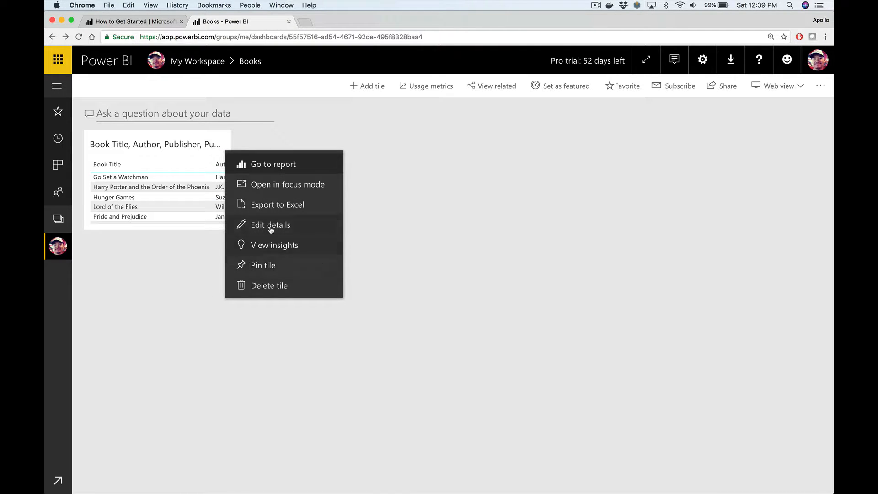
left_click(301, 185)
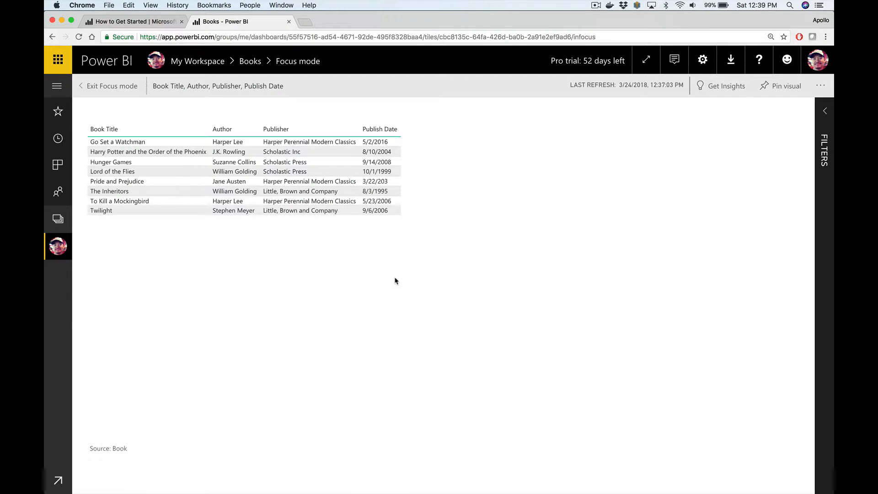
left_click(111, 91)
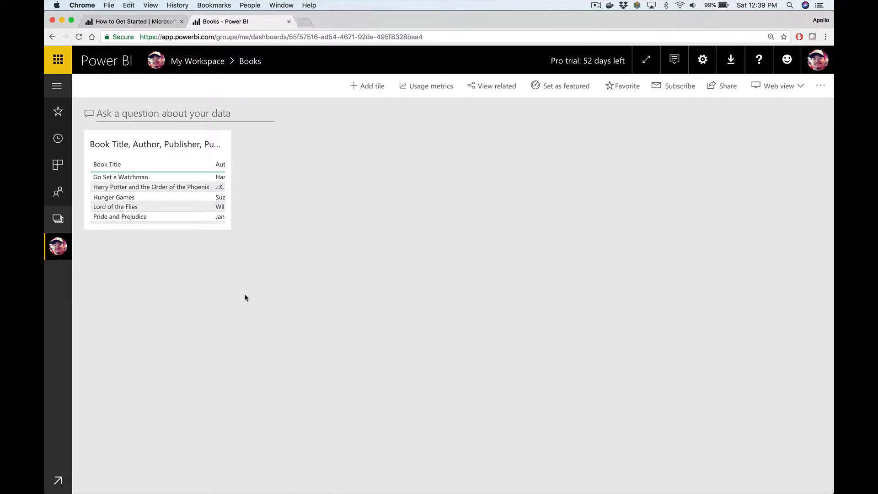
left_click_drag(225, 226, 382, 338)
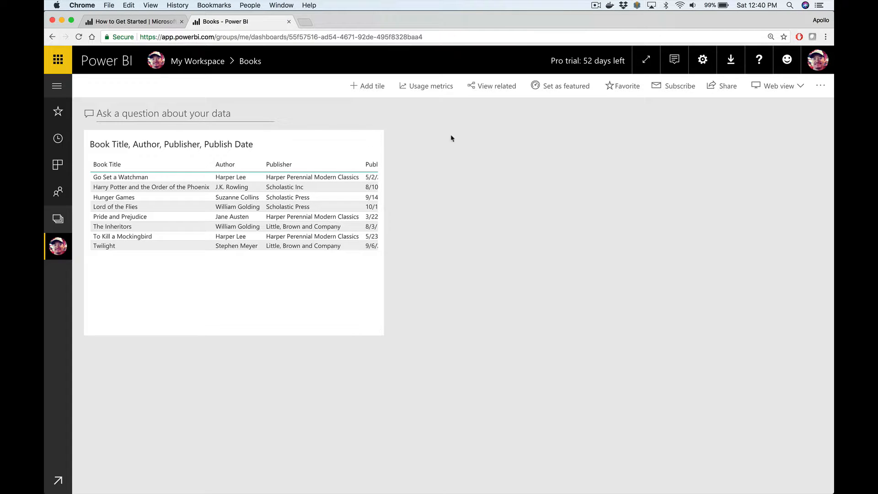
Step: Review the sharing options of the Books dashboard and leave them without sharing
left_click(714, 88)
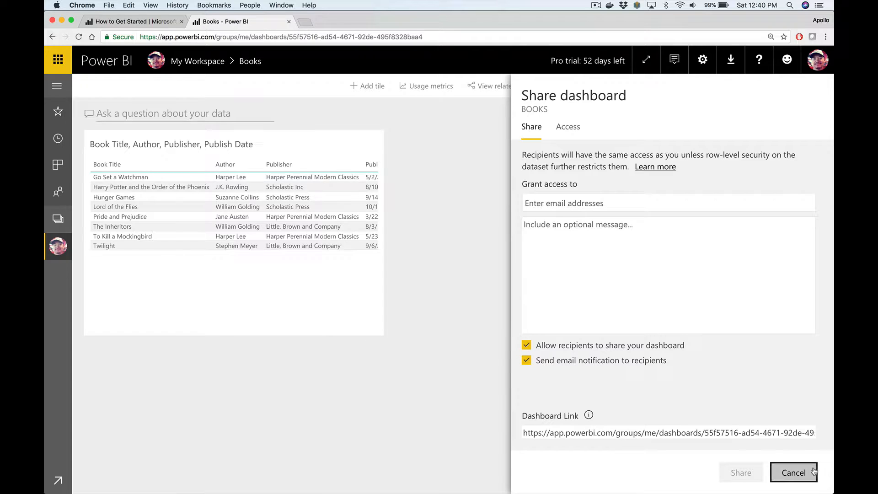
left_click(798, 473)
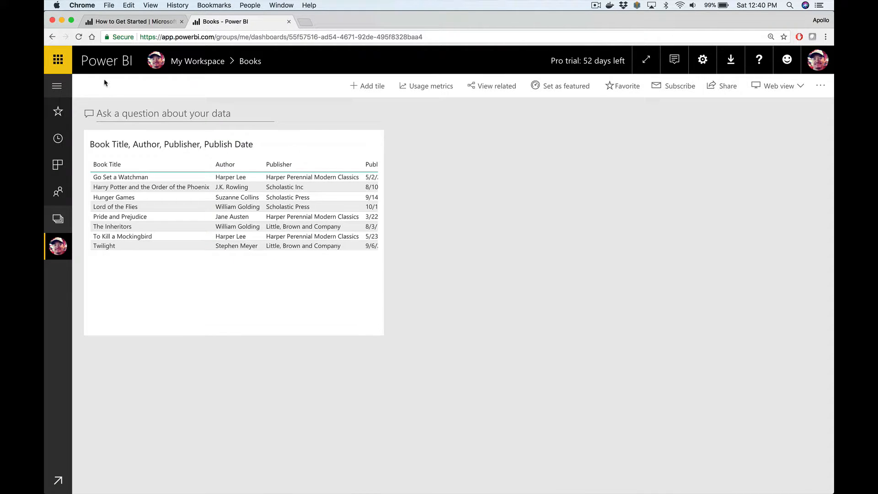
Step: Reopen the Books dashboard from My Workspace and show the available options for the book table tile
left_click(53, 37)
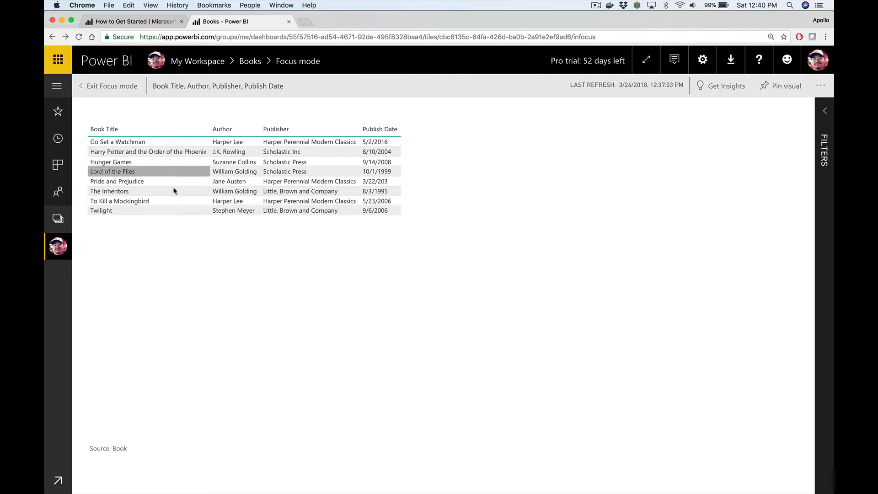
left_click(51, 36)
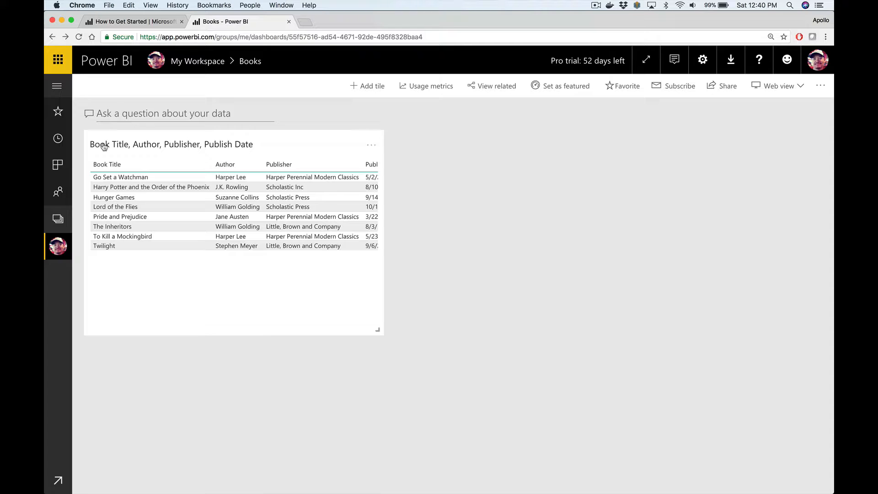
left_click(65, 248)
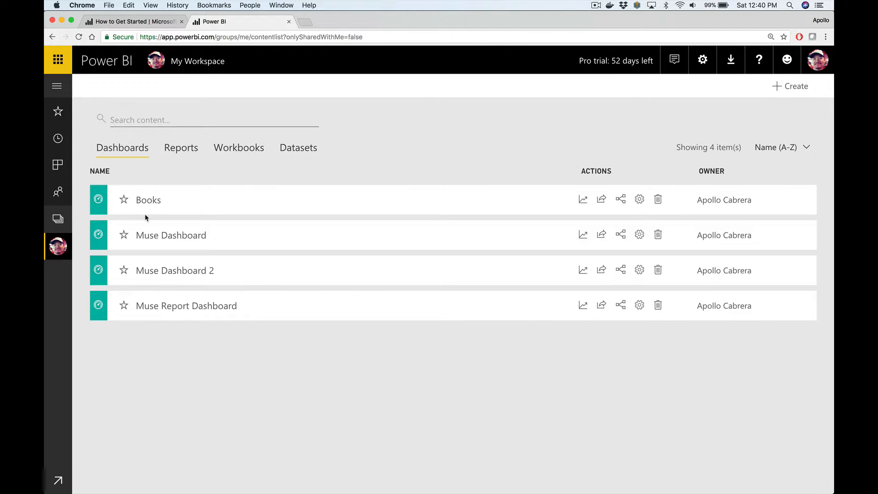
left_click(148, 201)
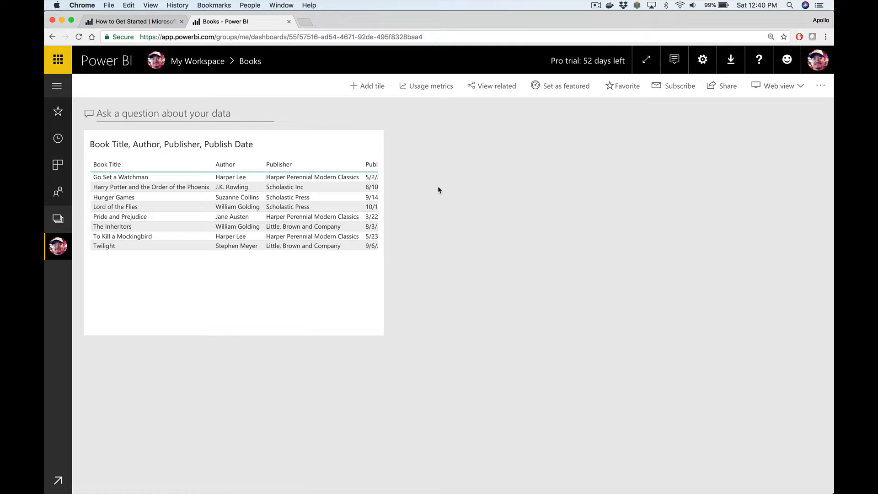
left_click(372, 148)
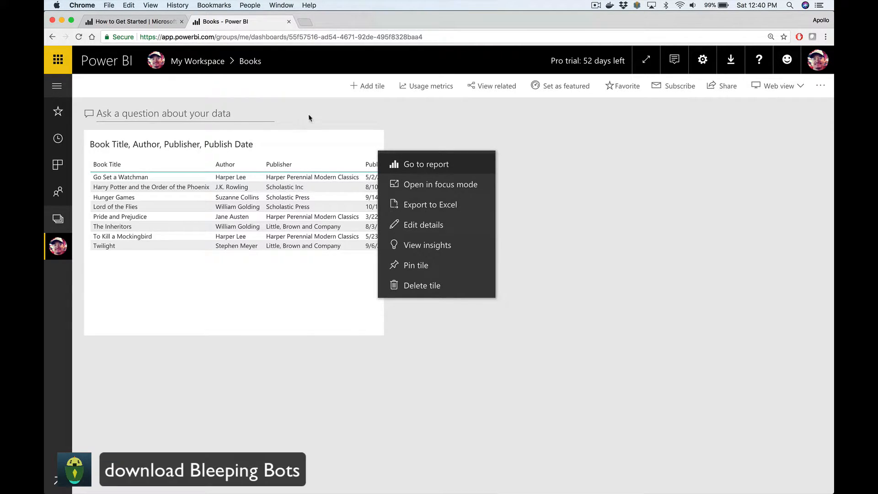
Step: Close the tile options and review the Books dashboard's sharing link, leaving without sharing
left_click(343, 118)
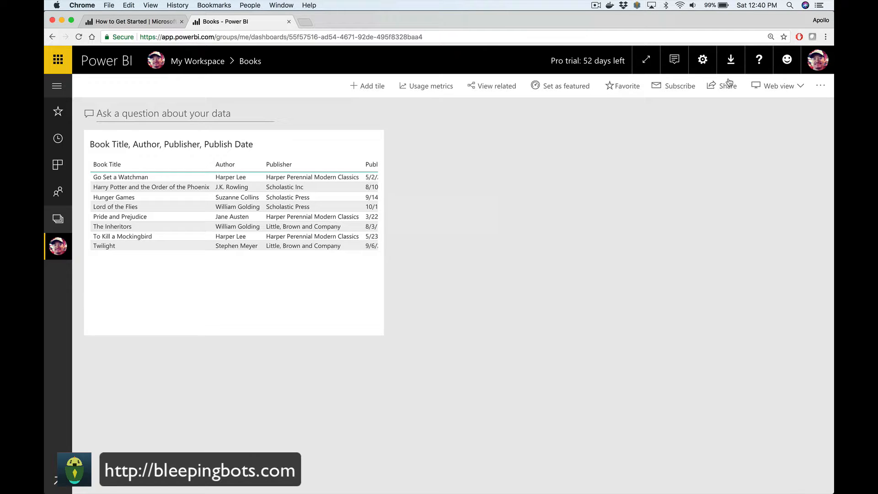
left_click(719, 89)
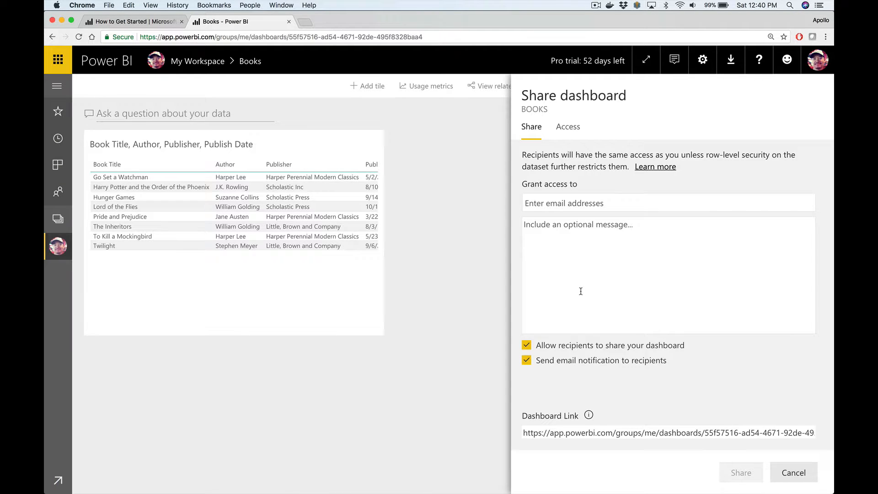
left_click(614, 431)
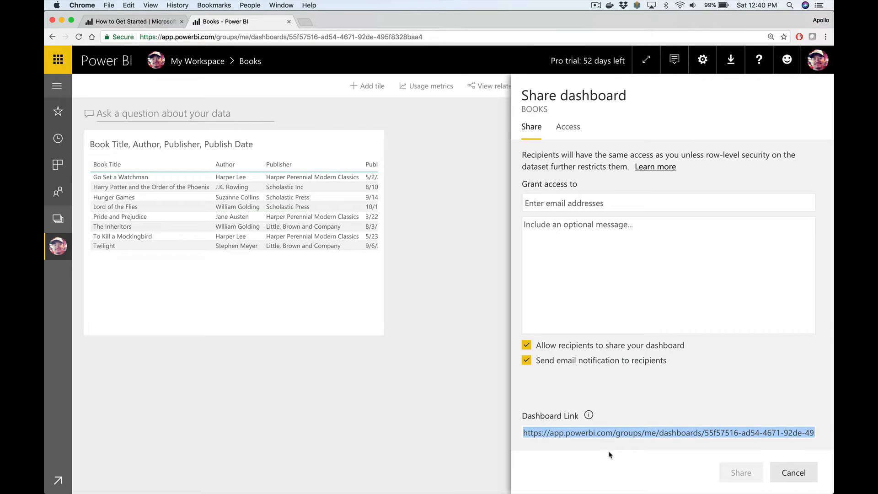
left_click(786, 475)
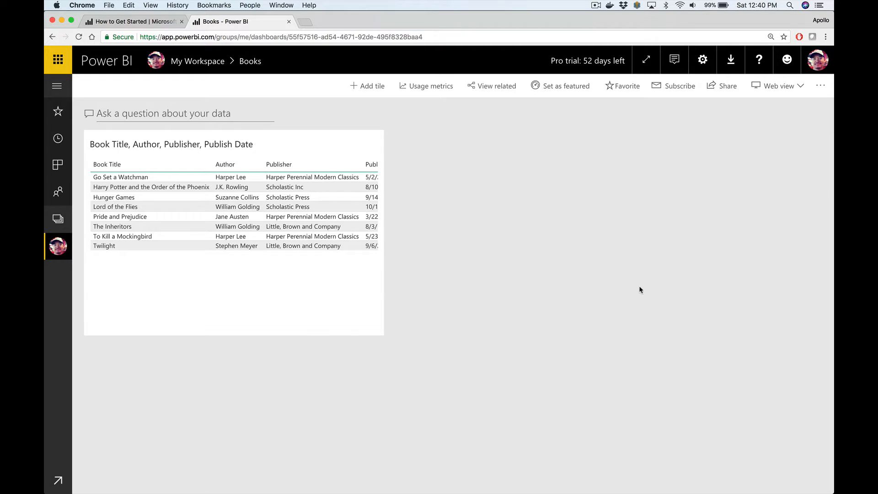
Step: Switch to Power BI Desktop and add a stacked column chart below the book table with Author as its axis
key("super+Tab")
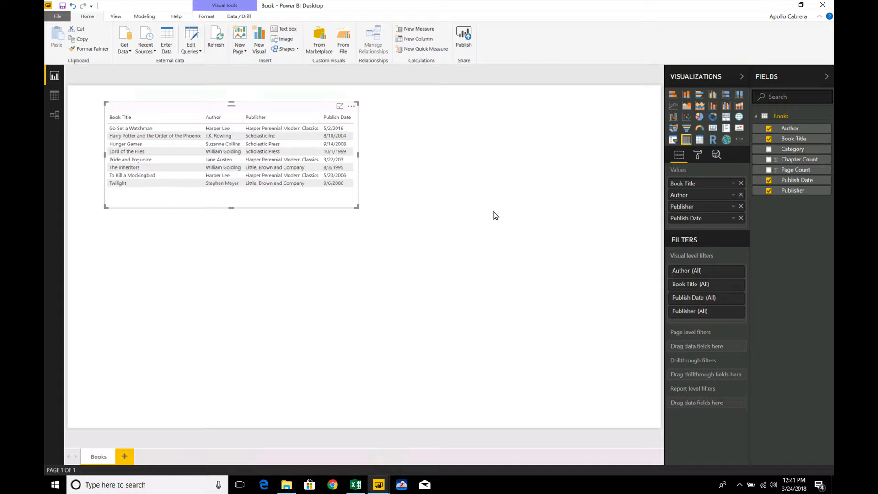
left_click(427, 229)
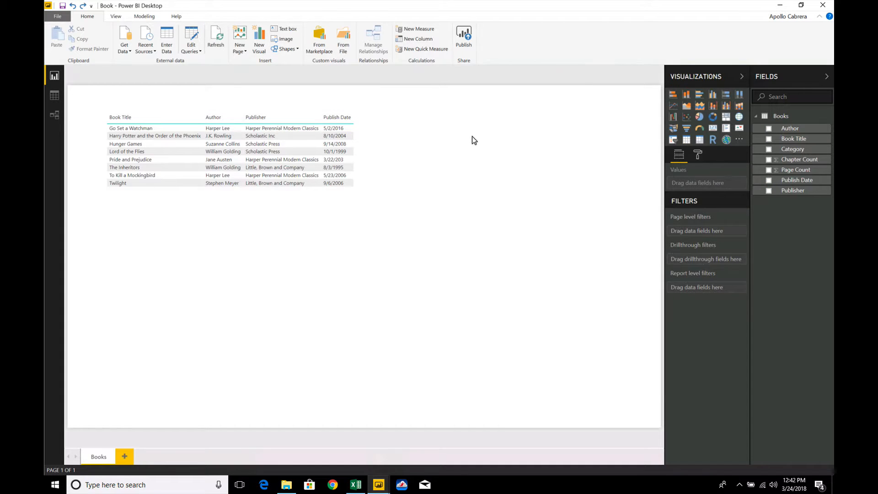
left_click(686, 100)
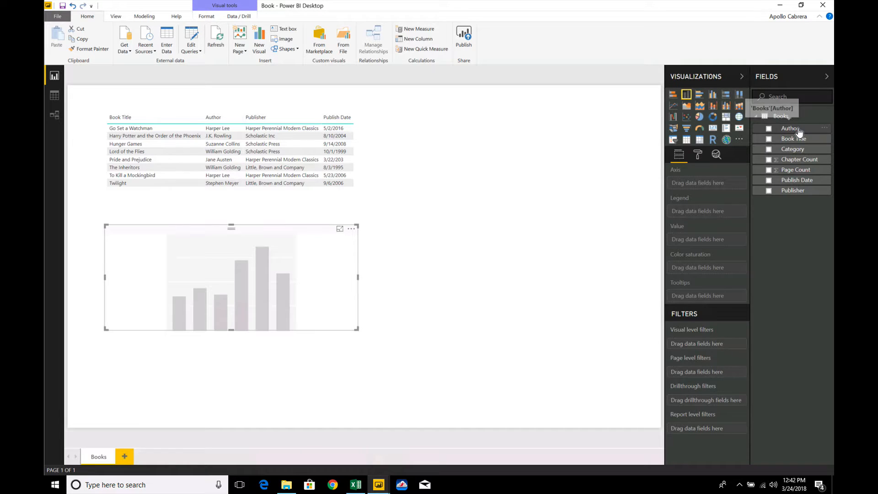
left_click_drag(796, 129, 716, 185)
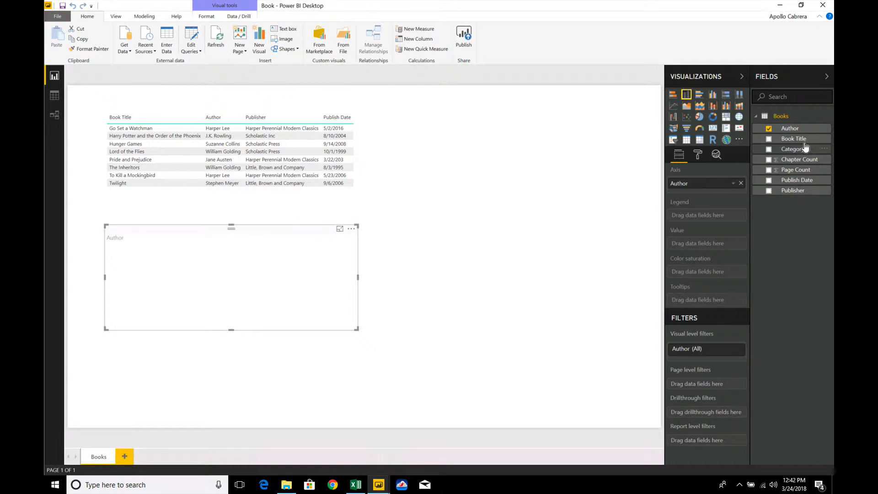
left_click_drag(806, 146, 802, 152)
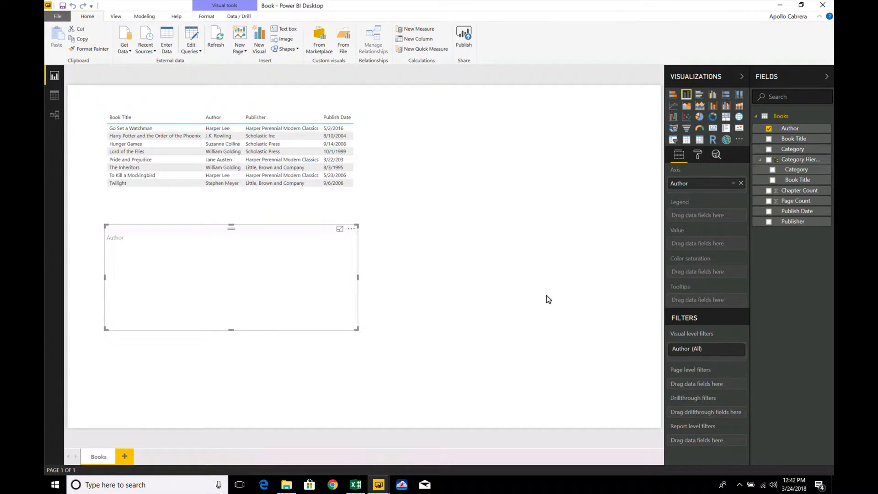
left_click(583, 283)
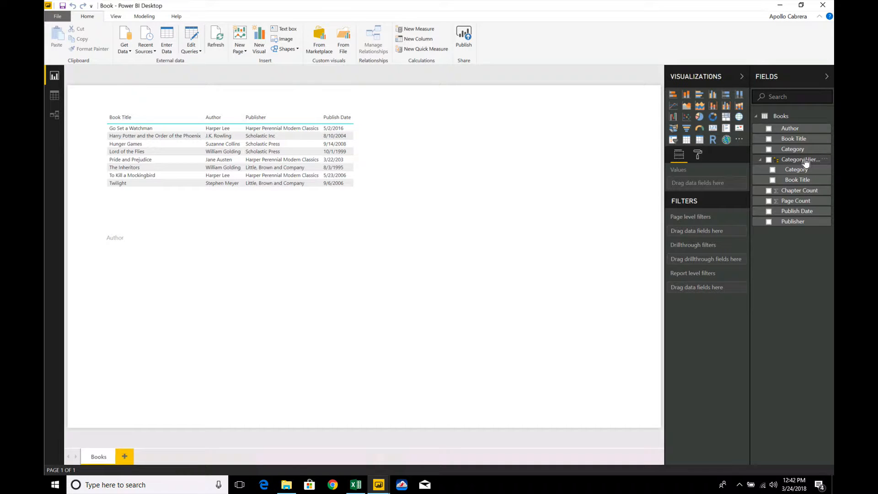
left_click(824, 159)
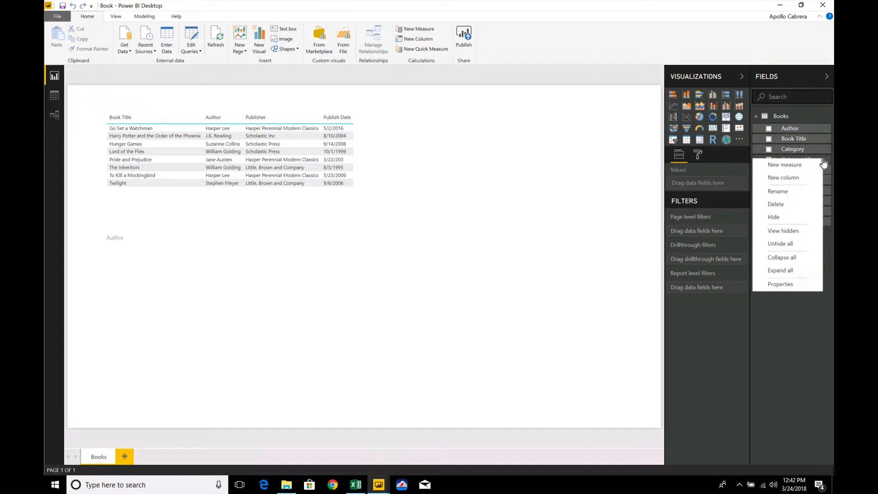
left_click(792, 204)
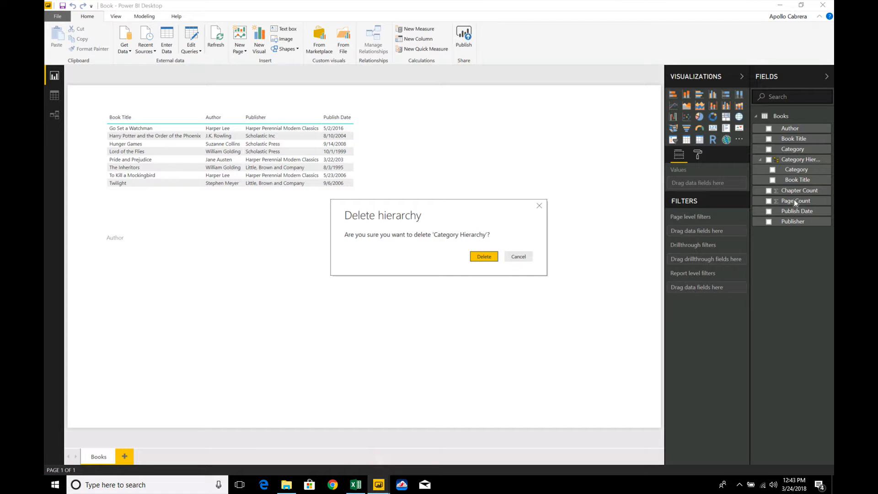
left_click(483, 256)
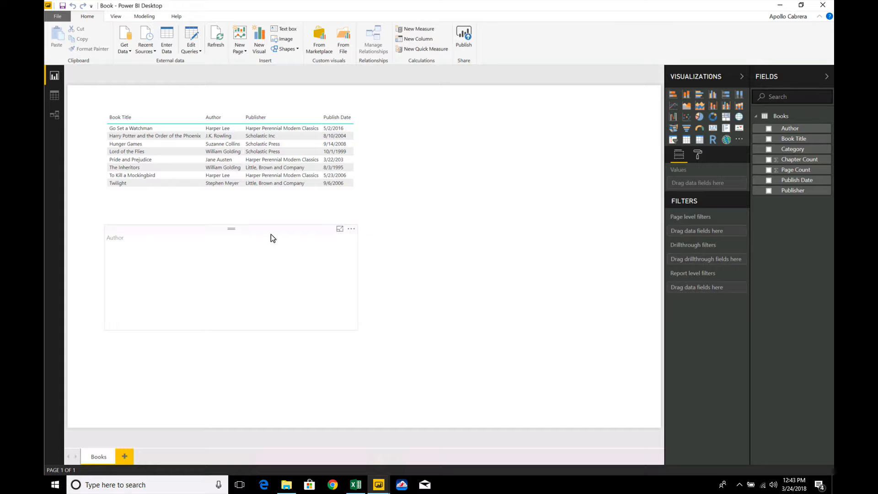
Step: Add Book Title as the value of the author column chart and examine its columns
left_click(273, 230)
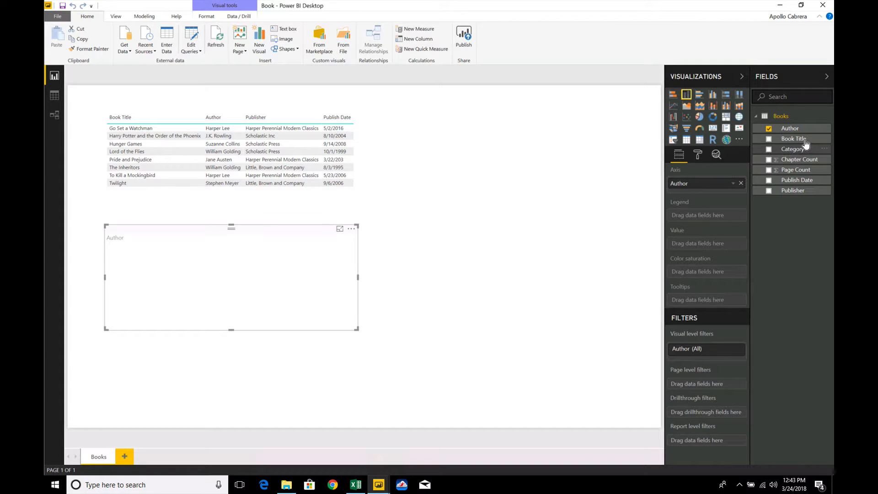
left_click_drag(806, 144, 716, 246)
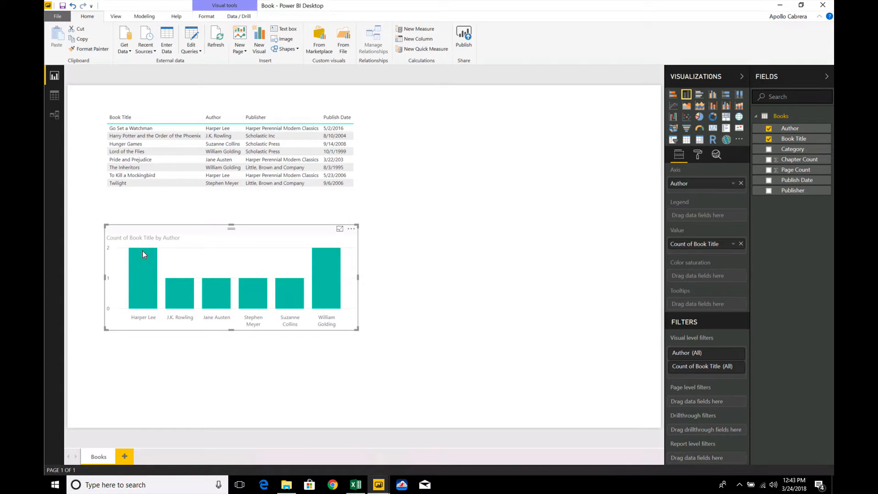
mouse_move(142, 251)
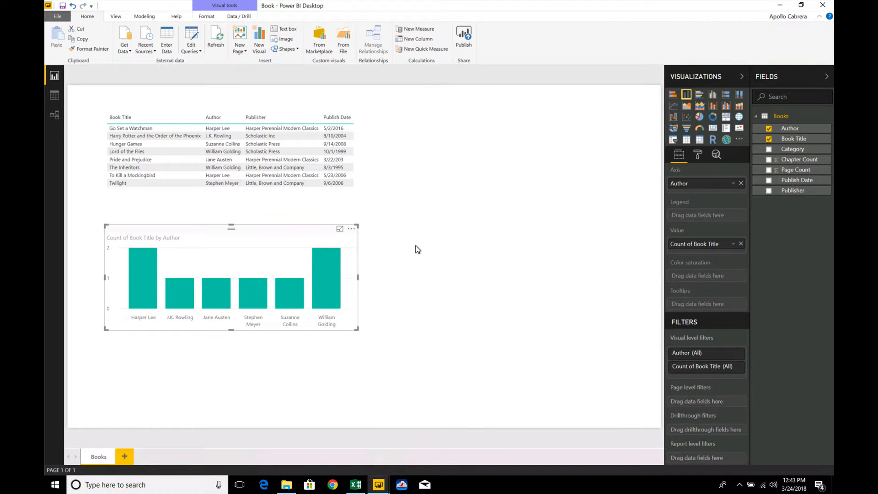
left_click(468, 246)
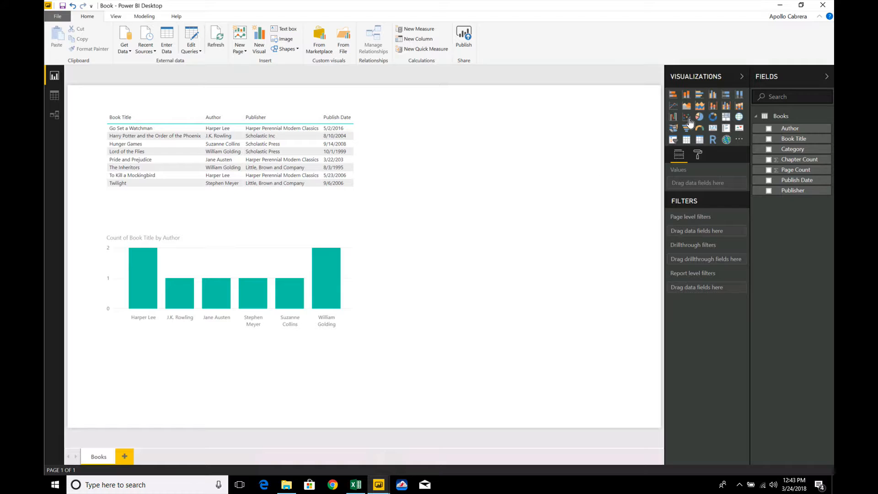
Step: Duplicate the column chart, place the copy to the right of the book table and convert it to a pie chart
left_click(249, 261)
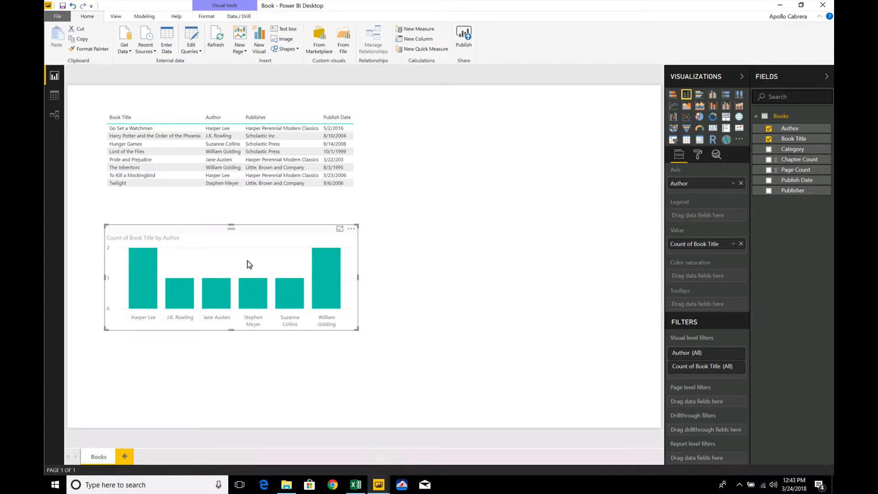
left_click(508, 260)
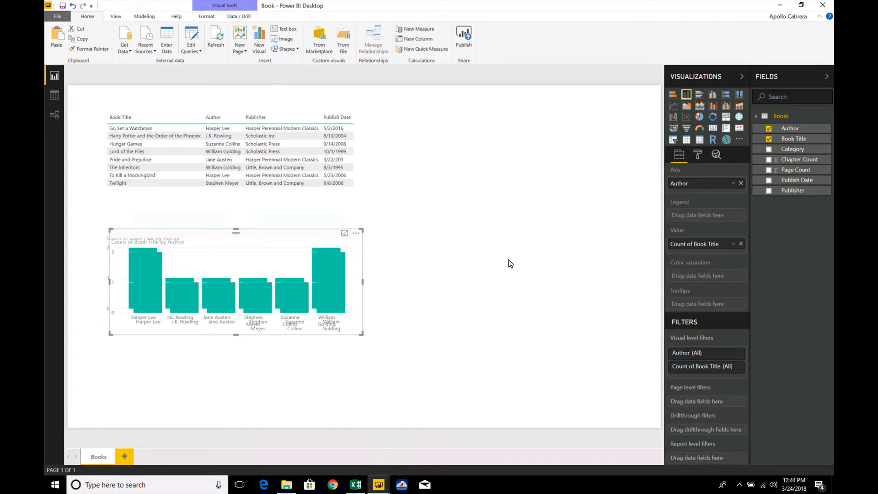
mouse_move(272, 236)
left_mouse_down()
mouse_move(477, 237)
mouse_move(558, 183)
mouse_move(561, 152)
mouse_move(549, 120)
left_mouse_up()
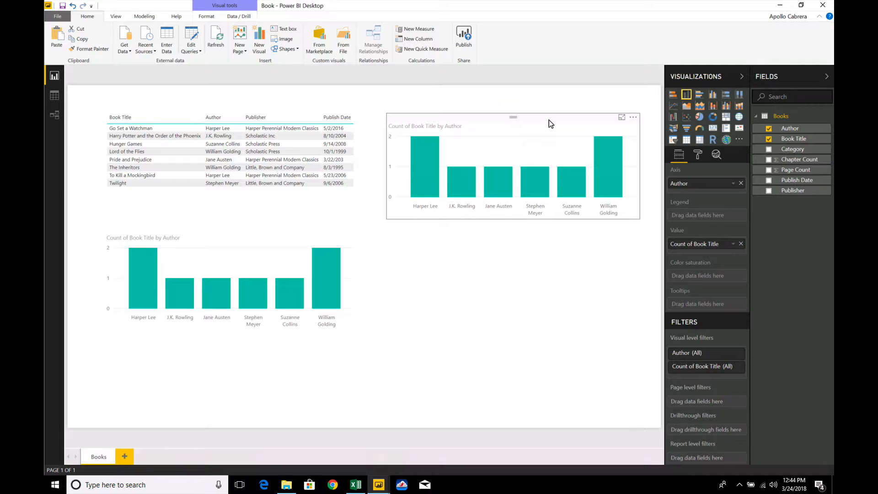
left_click(697, 119)
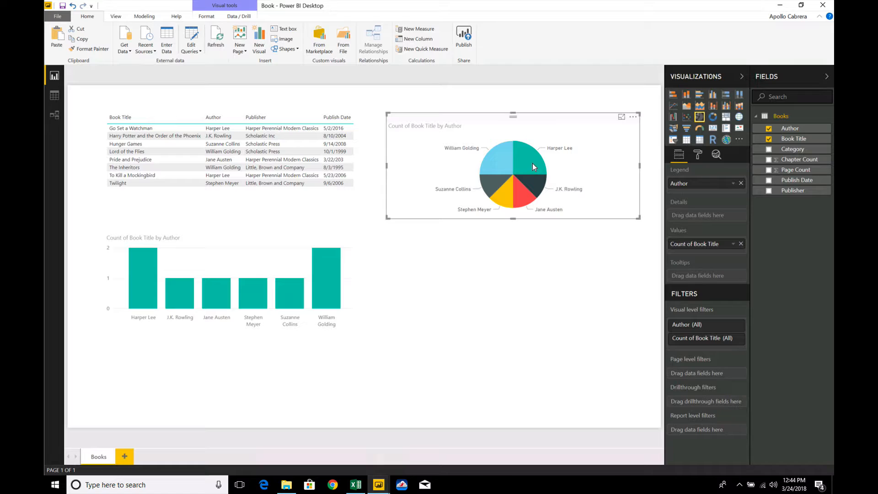
mouse_move(532, 166)
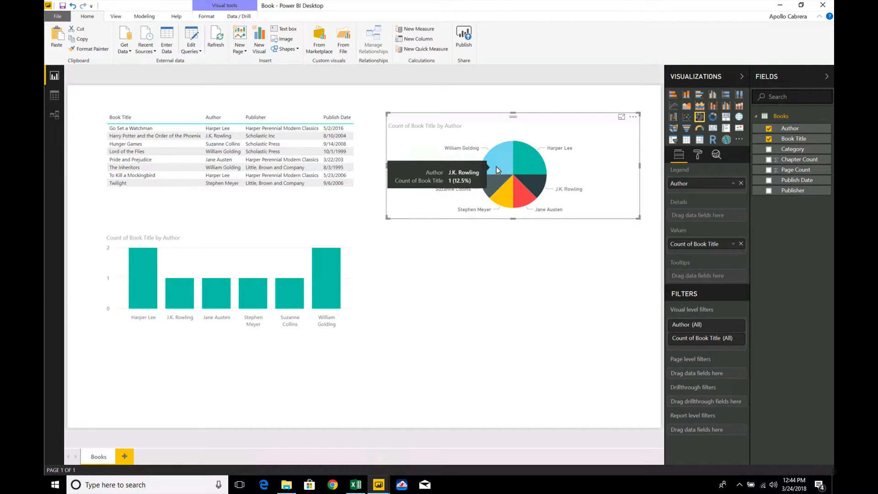
left_click(476, 300)
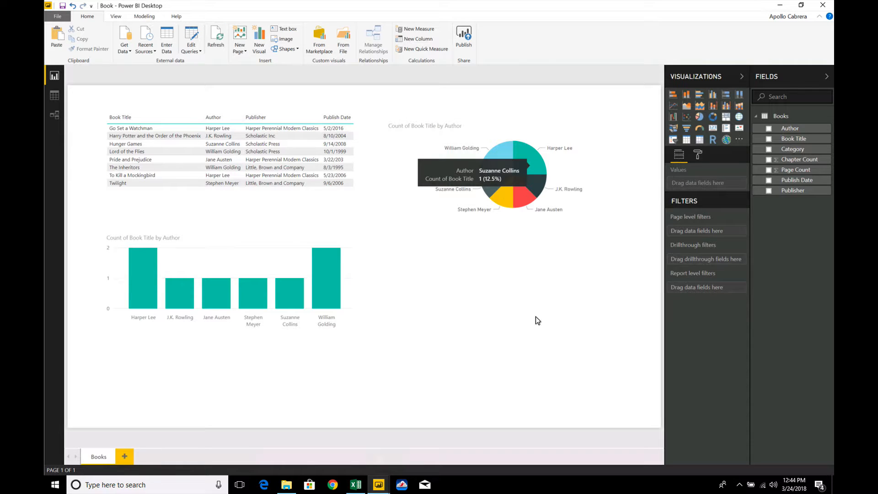
left_click(535, 120)
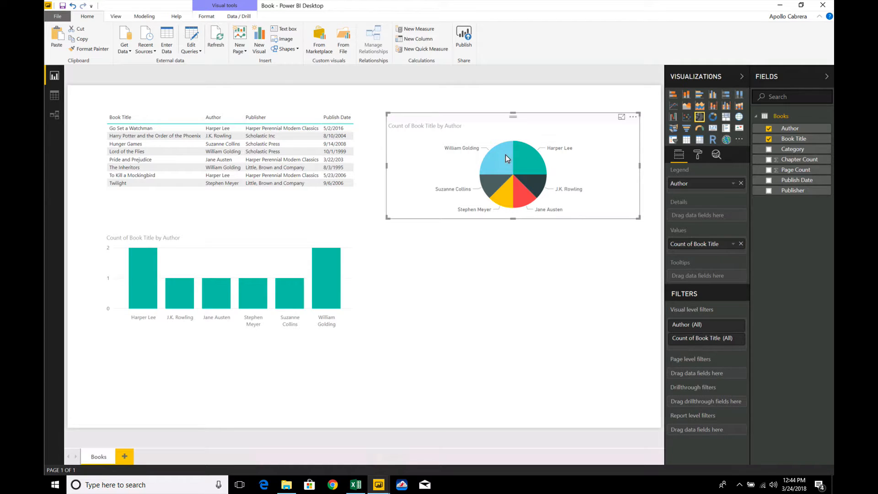
mouse_move(471, 193)
mouse_move(523, 162)
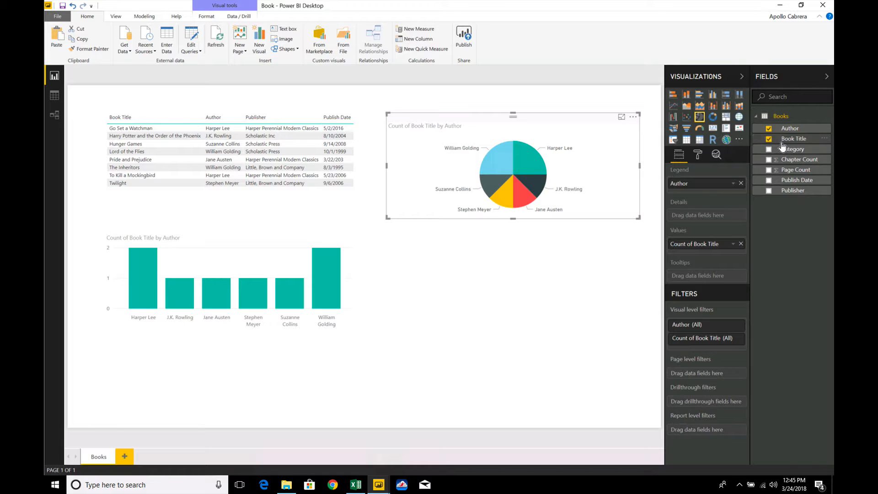
Step: Try Count (Distinct) for the pie chart's Book Title value, returning it to Count
left_click(732, 246)
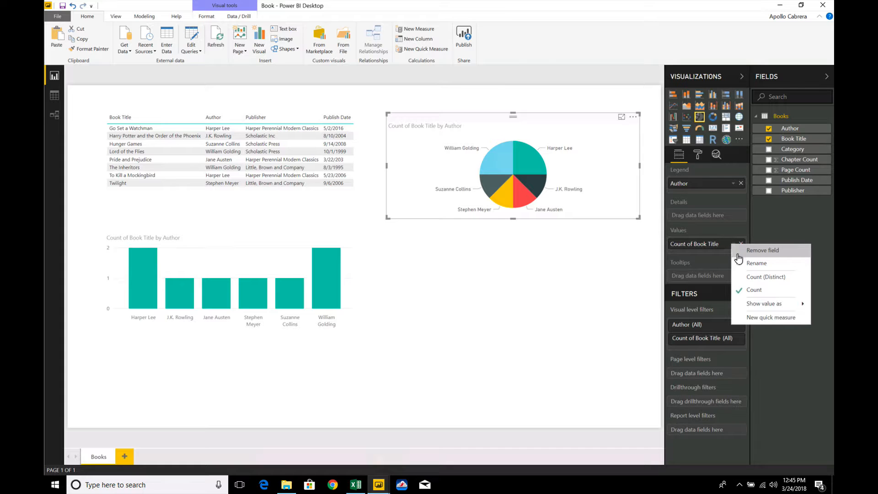
left_click(749, 277)
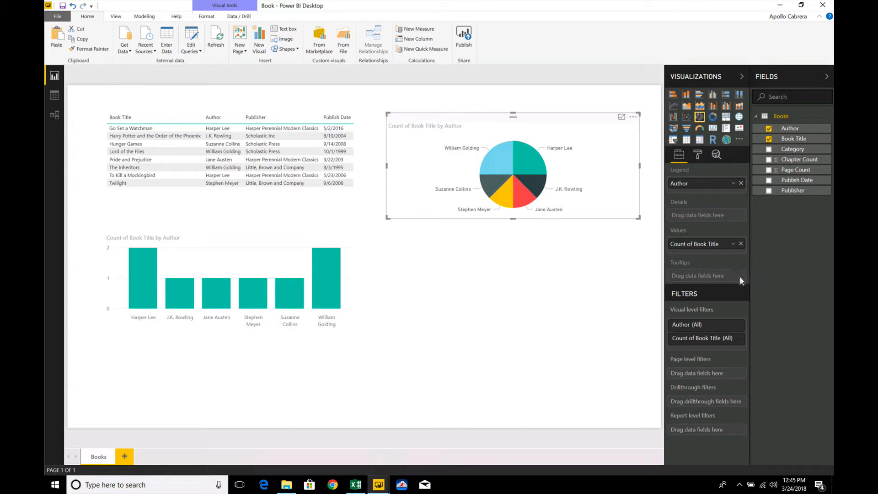
left_click(733, 246)
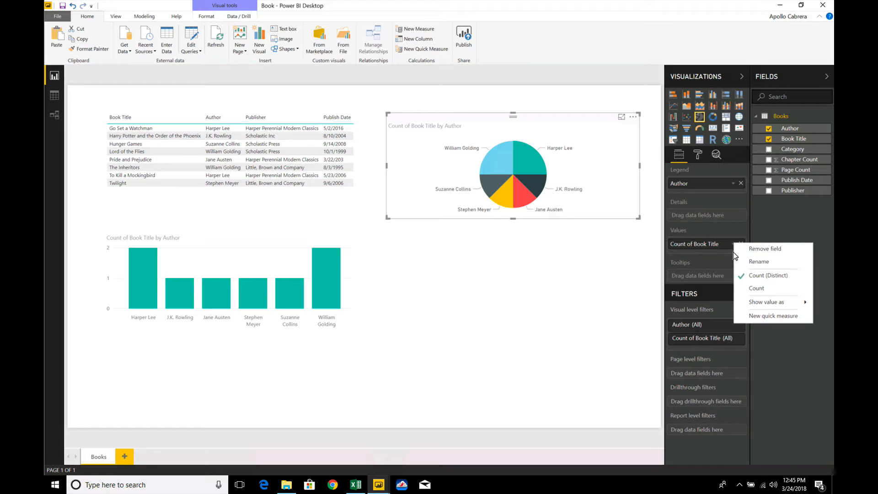
left_click(751, 289)
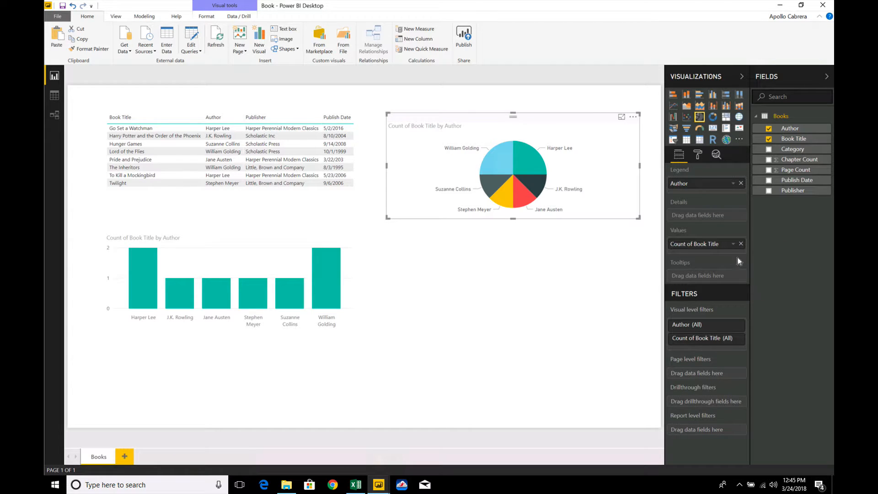
Step: Show the pie chart's Book Title count as percent of grand total and shift the chart slightly up and left
left_click(734, 246)
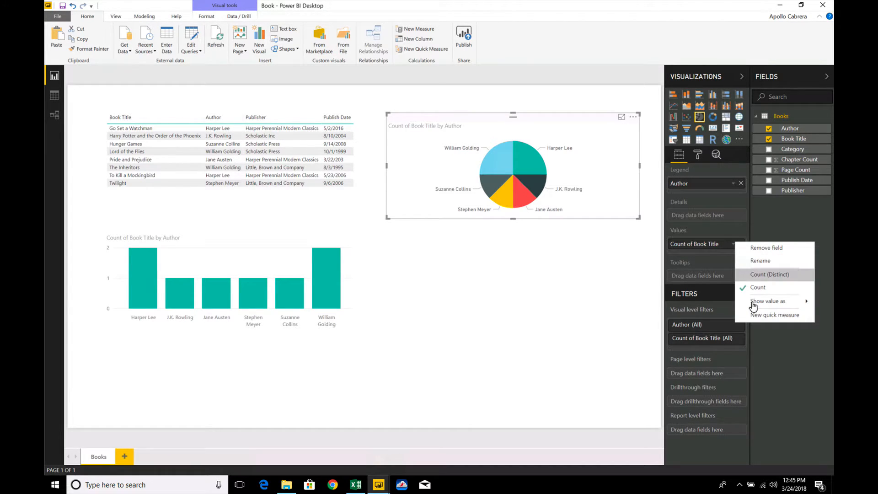
mouse_move(749, 306)
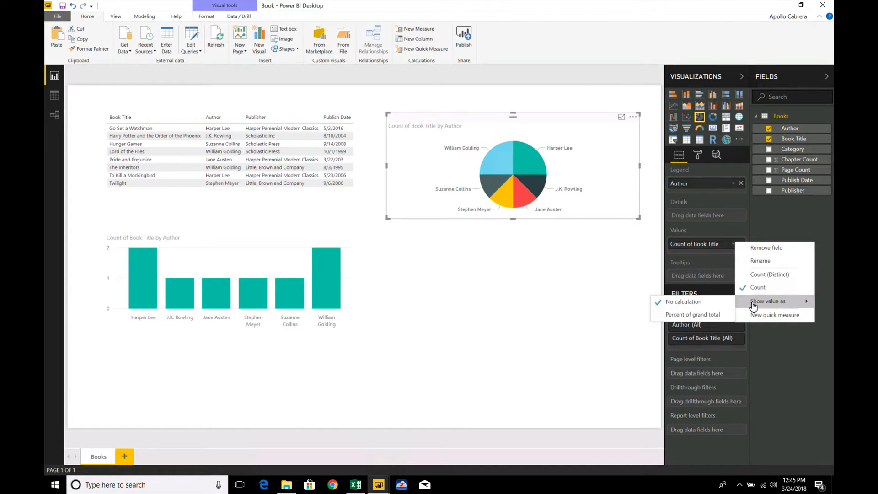
left_click(711, 314)
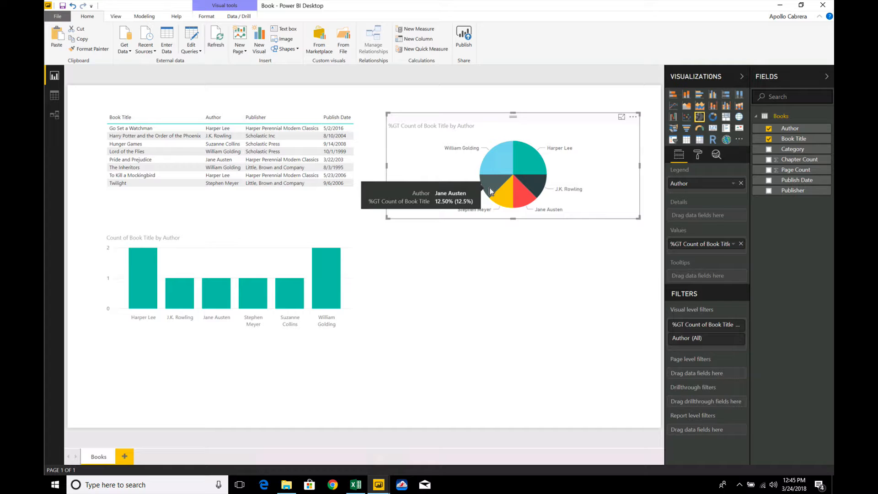
left_click(504, 285)
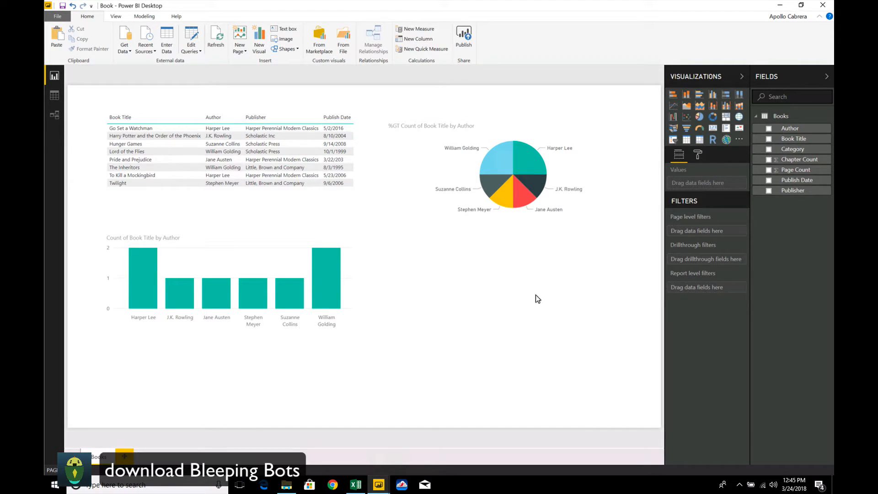
left_click(519, 124)
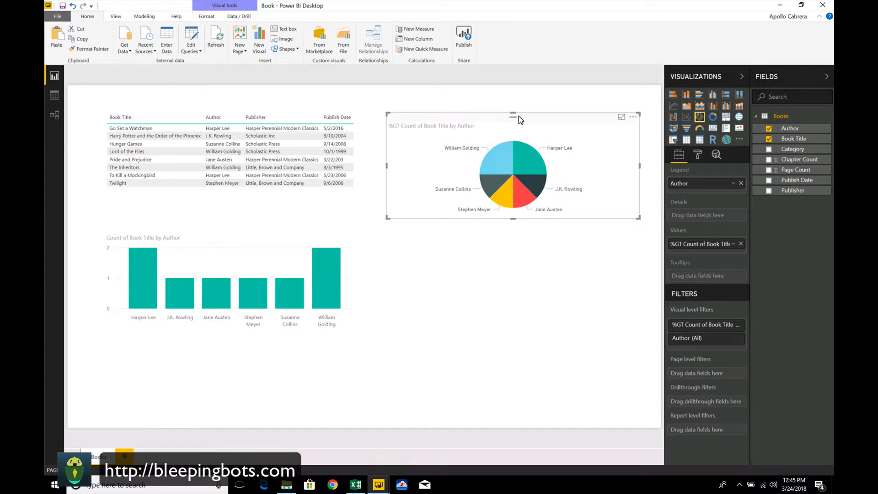
left_click_drag(519, 116, 515, 109)
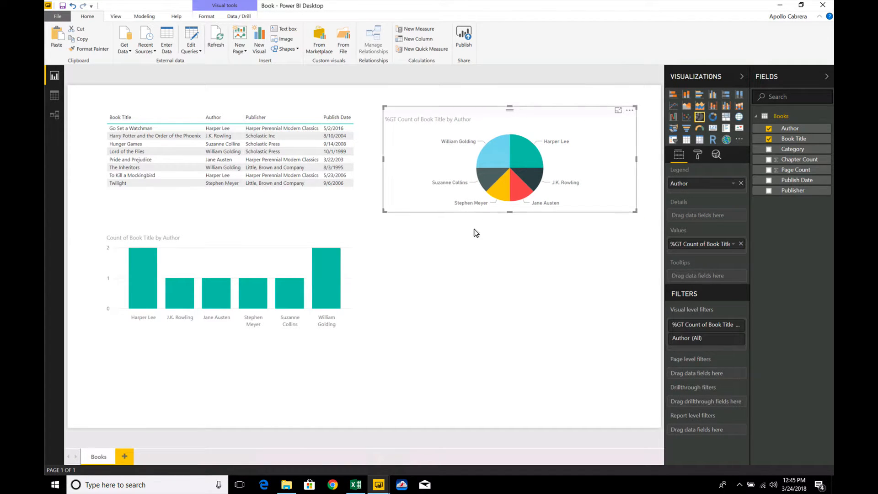
Step: Add an empty matrix visual to the report page and place it below the pie chart
left_click(460, 290)
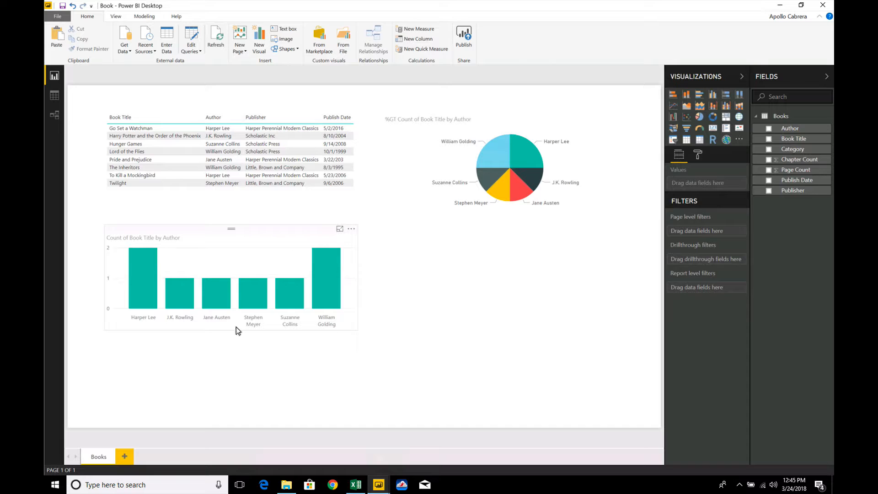
mouse_move(149, 280)
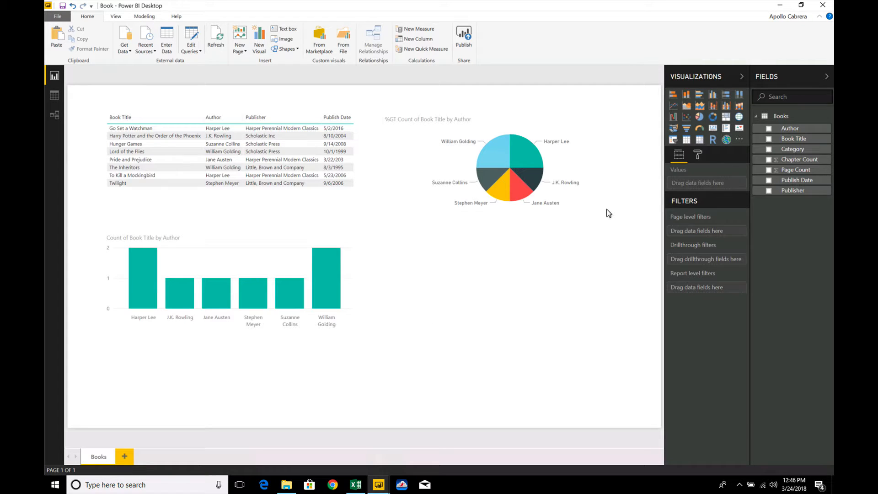
left_click(699, 140)
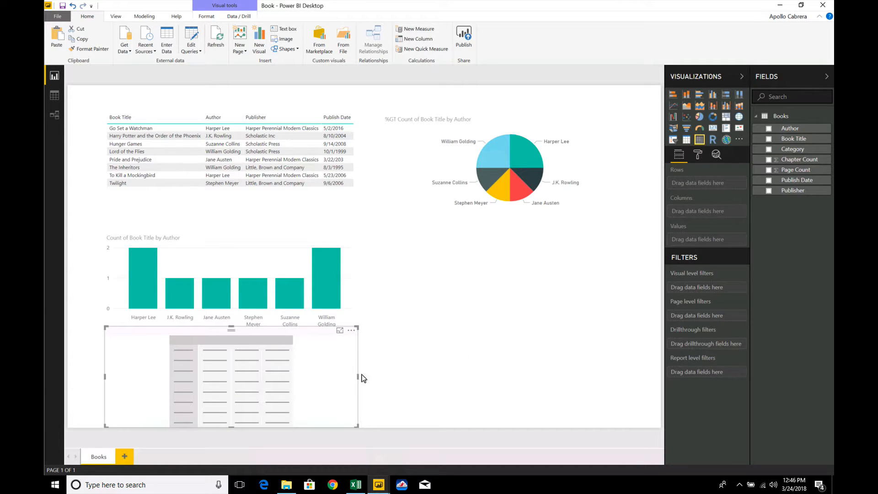
left_click_drag(295, 337, 568, 241)
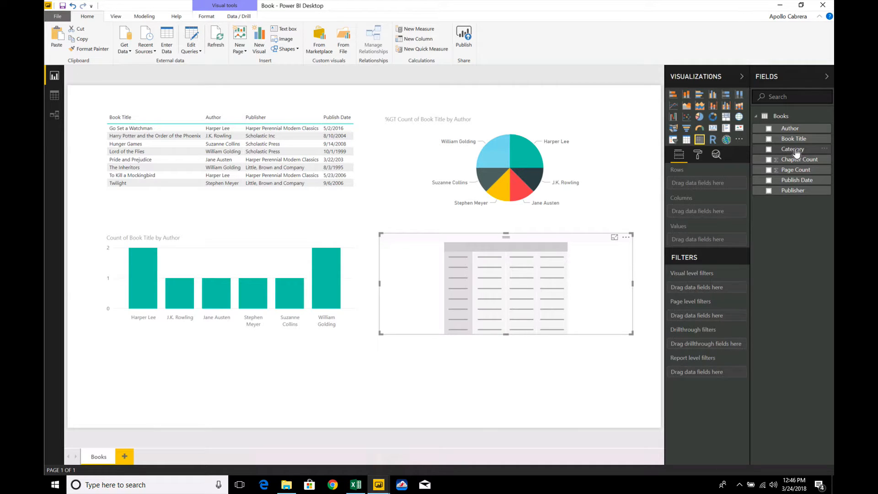
Step: Fill the matrix with Category and Author as rows and Book Title as its value
left_click_drag(796, 153, 716, 188)
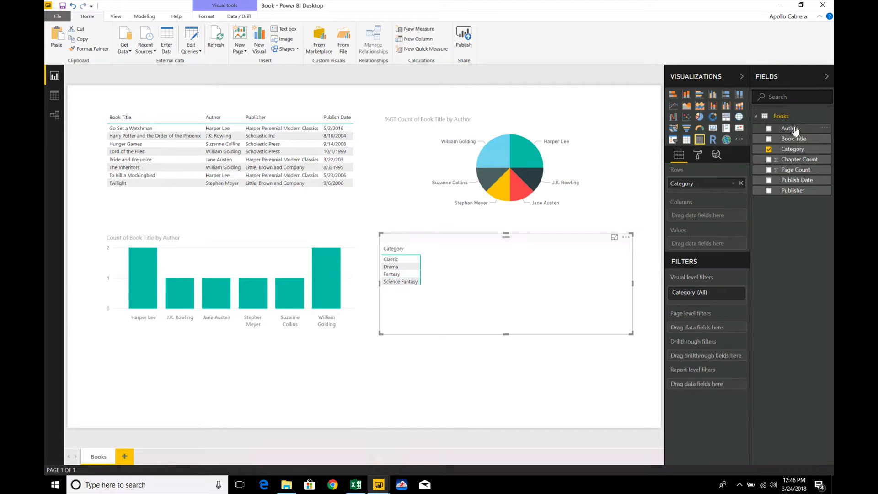
left_click_drag(789, 129, 735, 190)
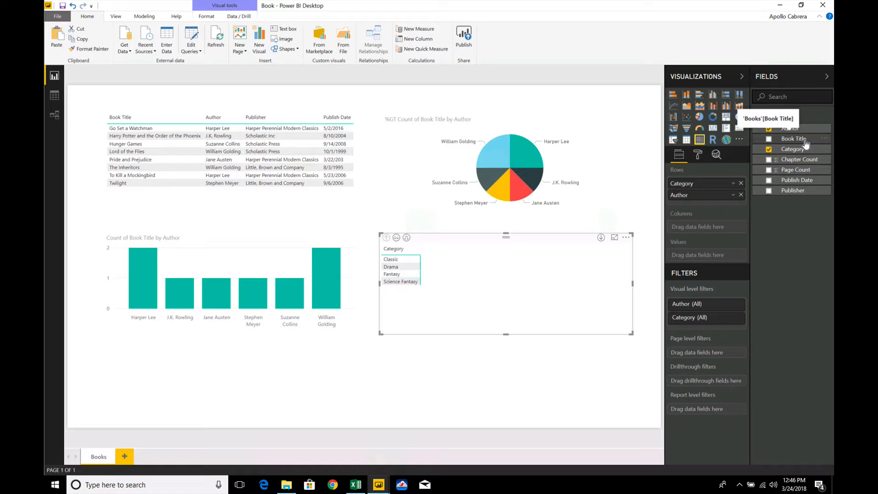
left_click_drag(806, 143, 722, 257)
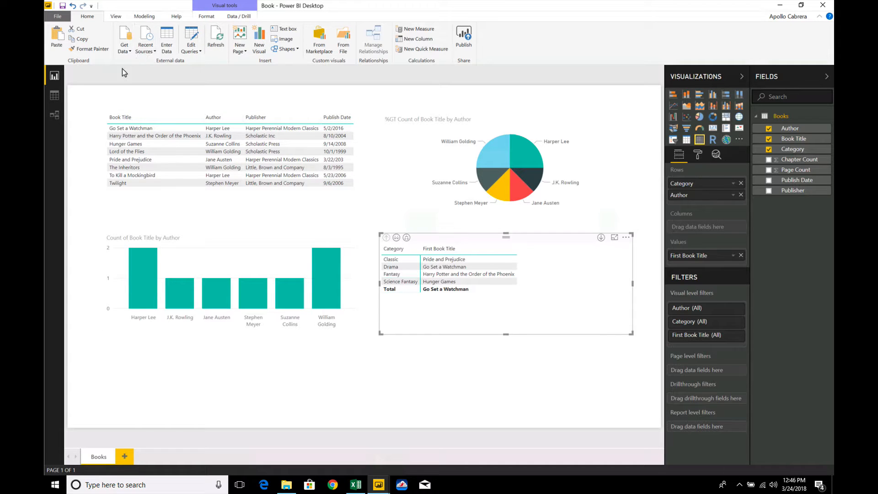
Step: Set the report's page view to Actual Size
left_click(117, 17)
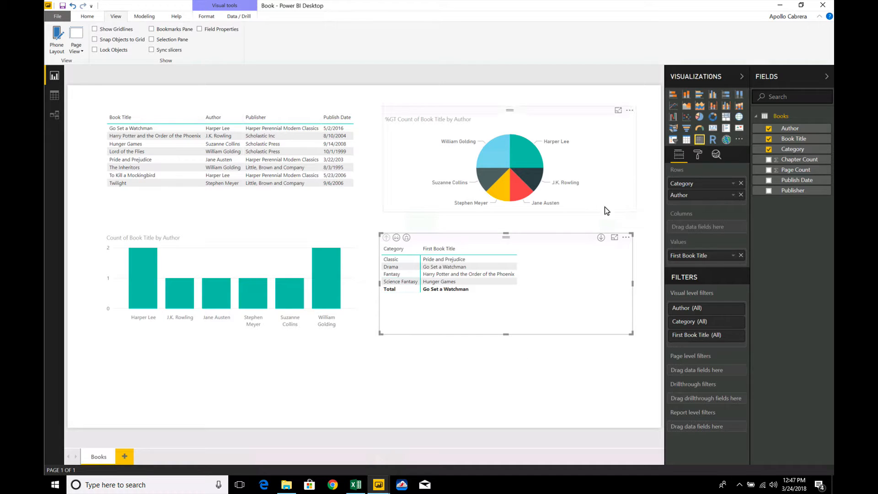
left_click(75, 43)
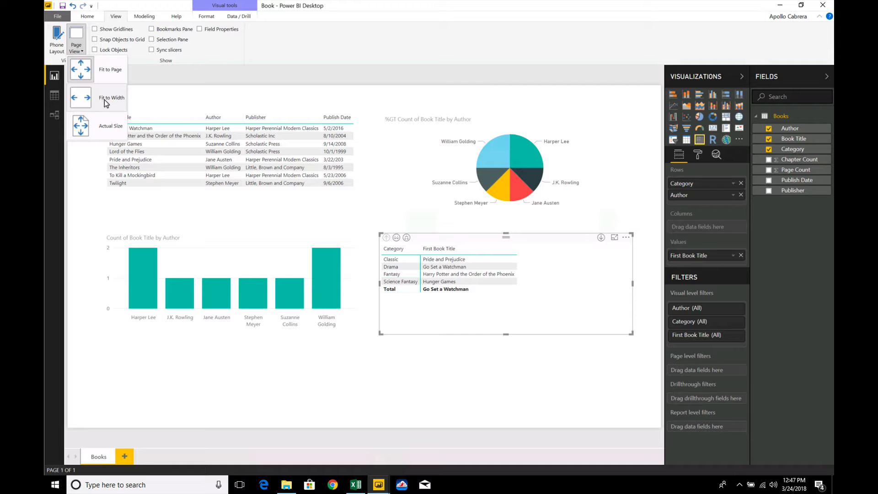
left_click(111, 126)
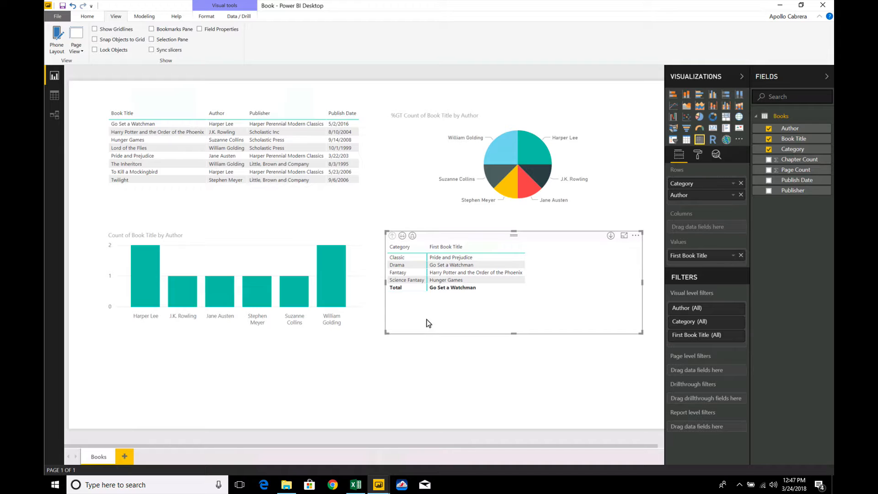
Step: Drill the matrix to the Author level and back up, and expand all categories down one level
left_click(403, 237)
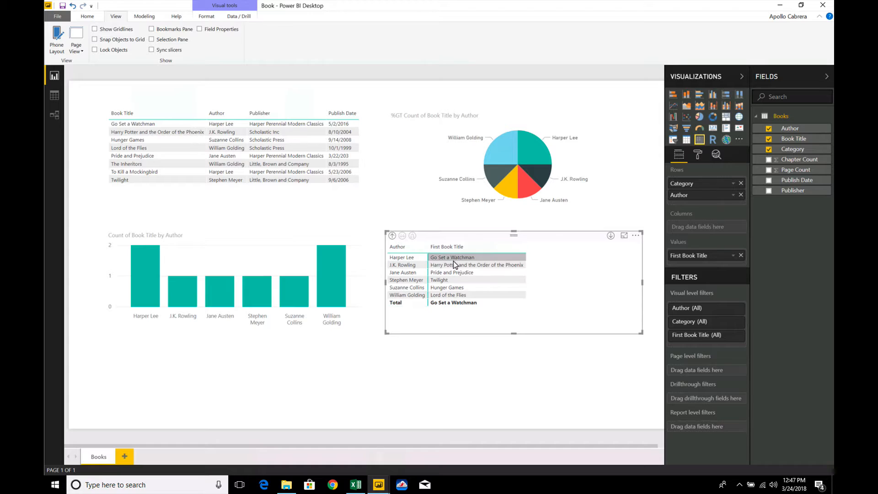
left_click(391, 236)
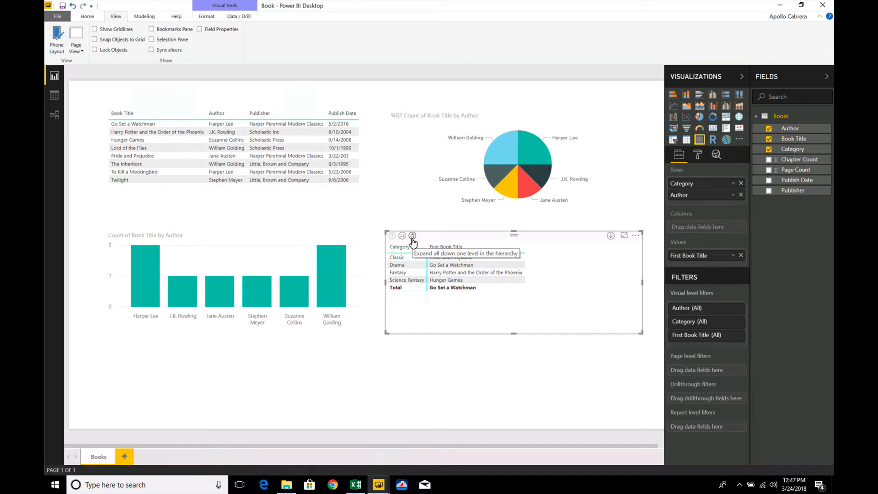
left_click(412, 236)
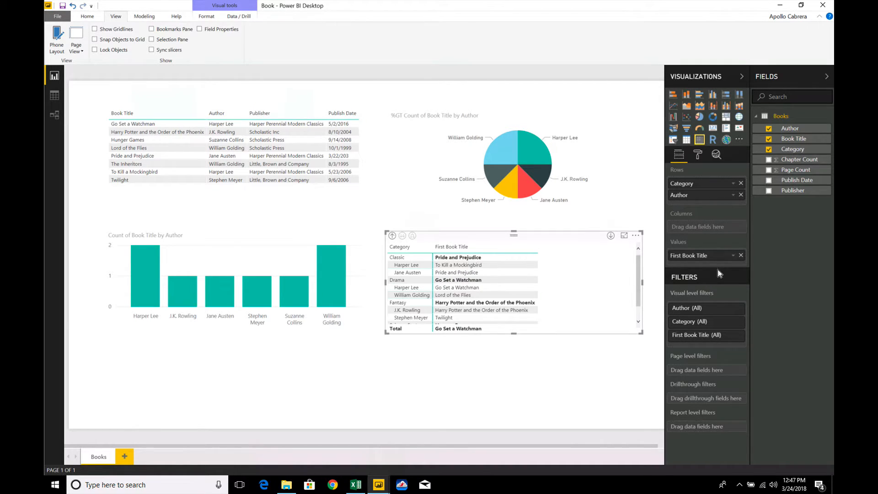
Step: Replace Book Title with Page Count as the matrix value, and roll the rows up to Category and expand them to authors again
left_click(733, 256)
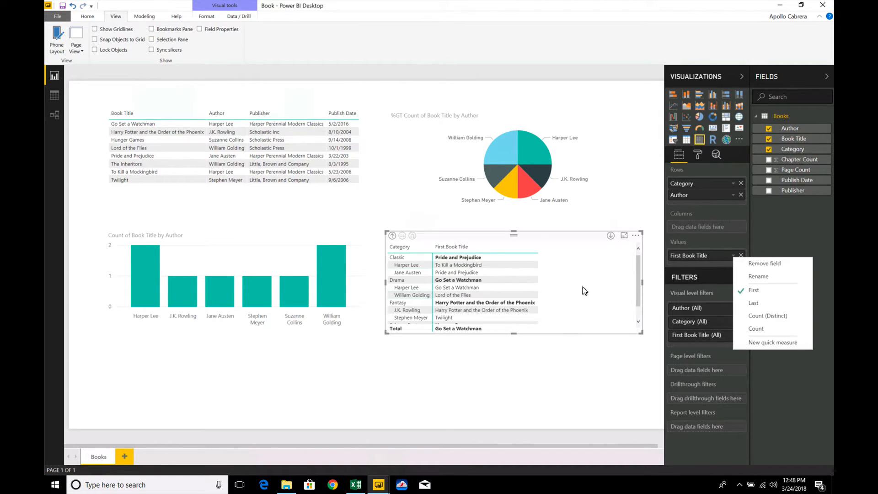
left_click(582, 234)
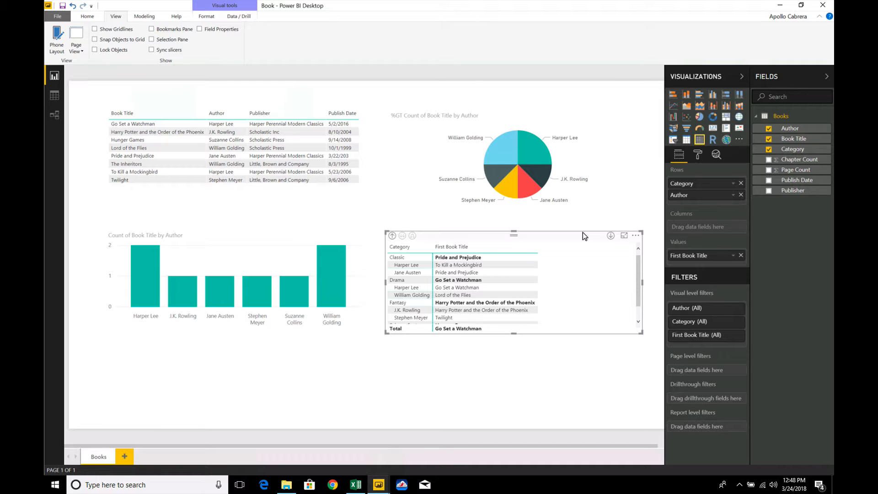
left_click(741, 256)
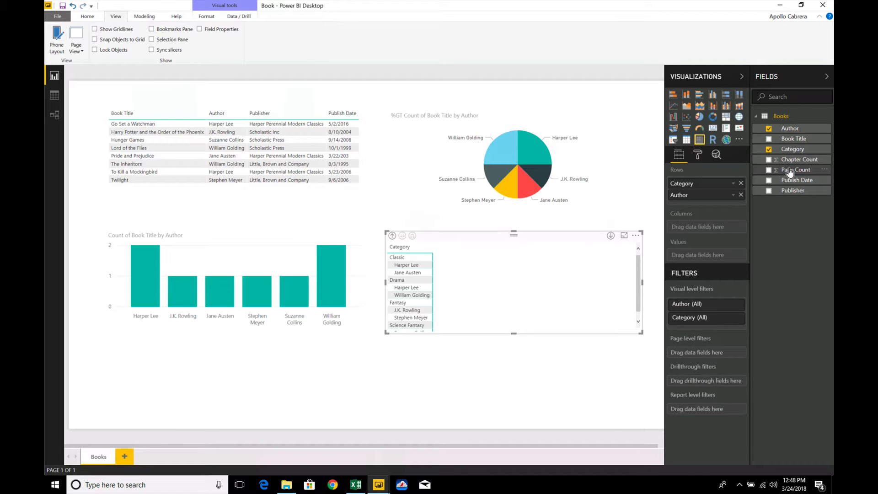
left_click_drag(789, 172, 696, 252)
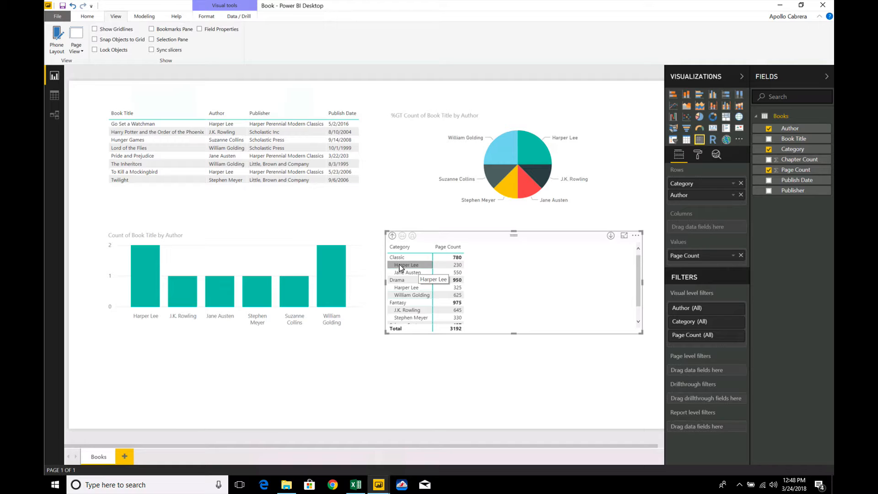
left_click(392, 236)
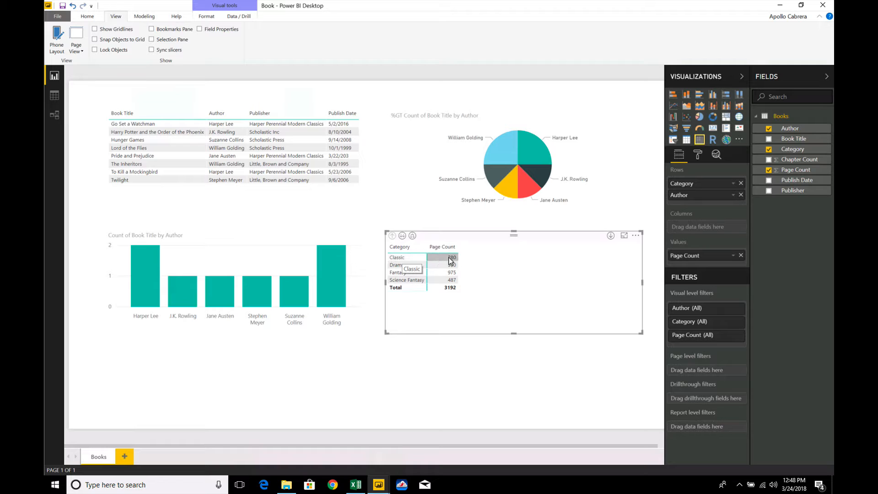
left_click(412, 236)
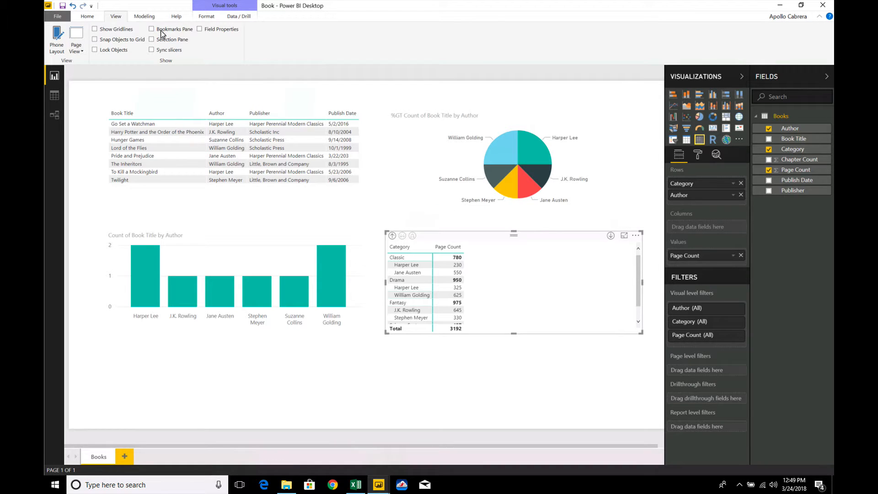
Step: Publish the report to My workspace, replacing the existing Book dataset
left_click(88, 17)
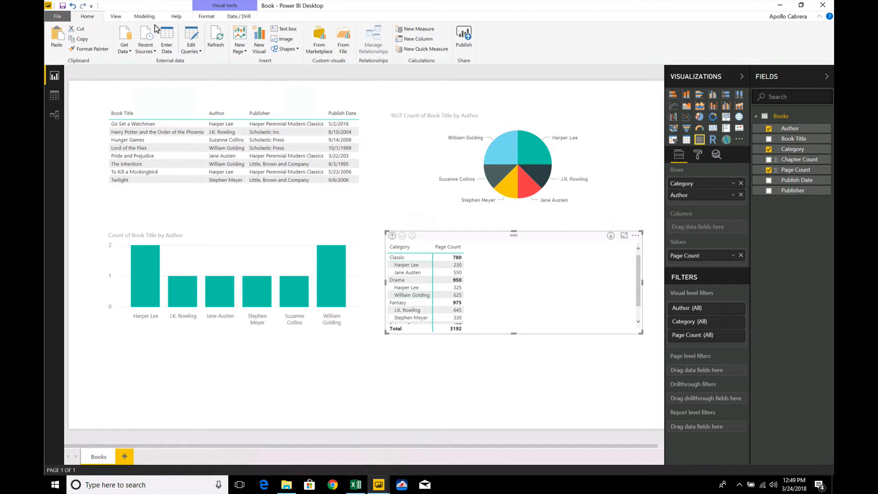
left_click(464, 39)
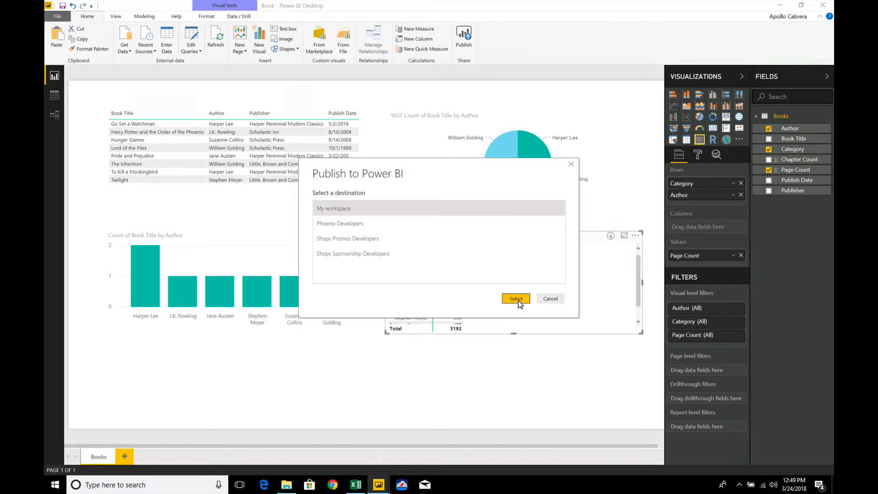
left_click(516, 298)
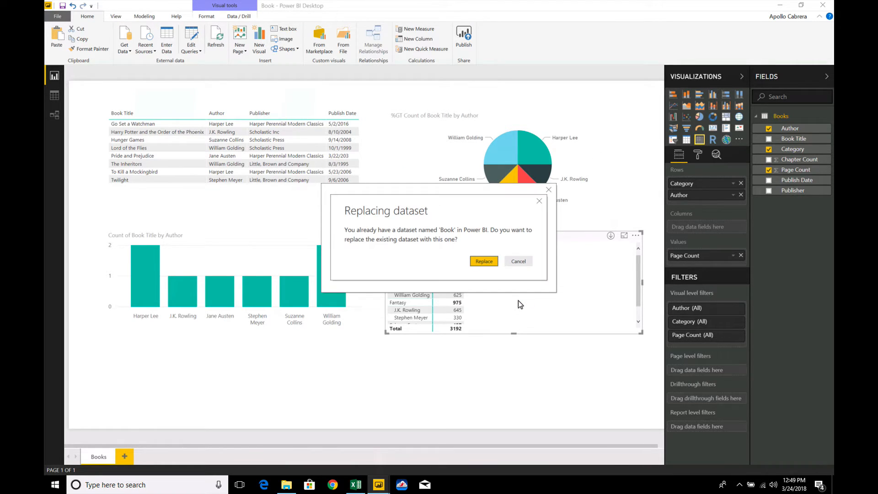
left_click(482, 261)
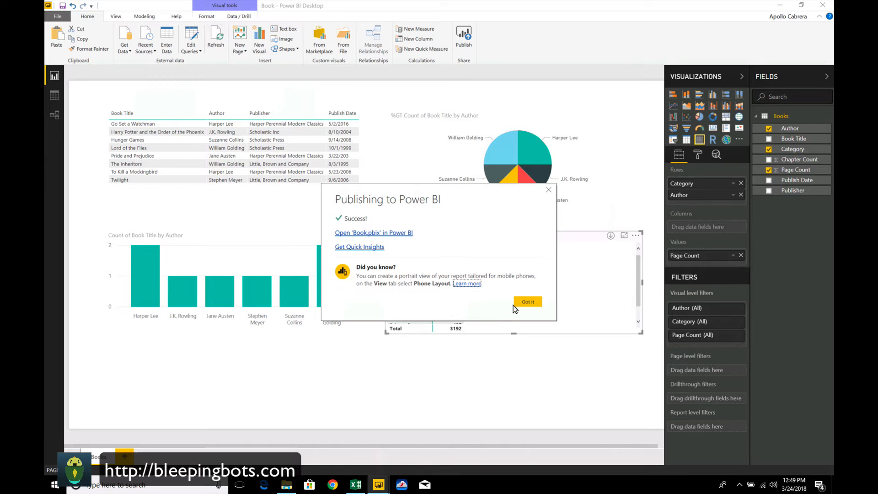
left_click(529, 305)
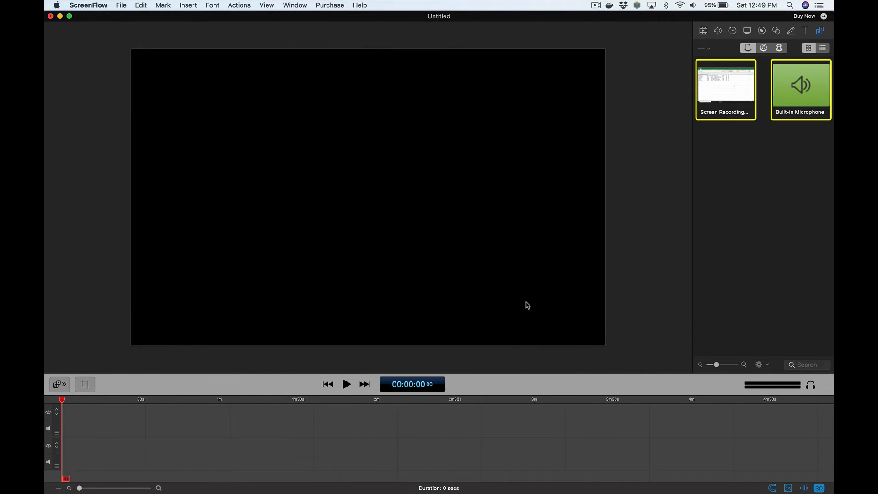
Step: Switch to the Power BI service in Chrome and open the Book report from My Workspace
key("super+Tab")
key("super+Tab")
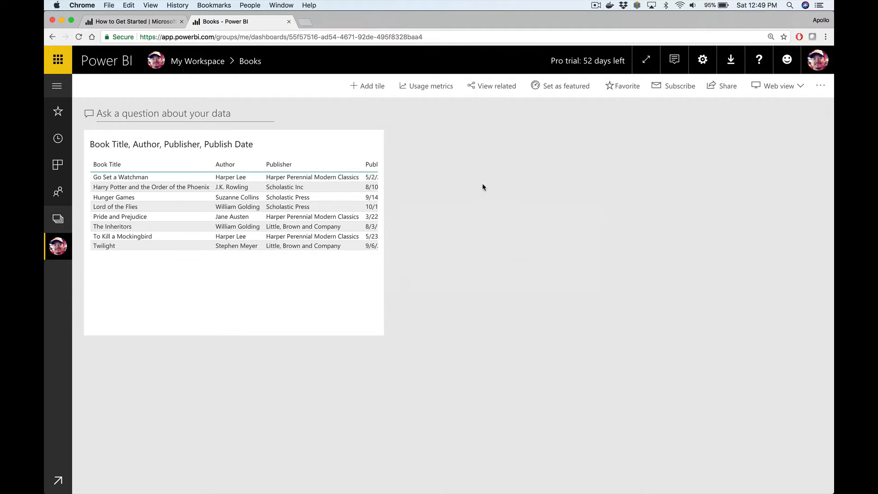
left_click(59, 247)
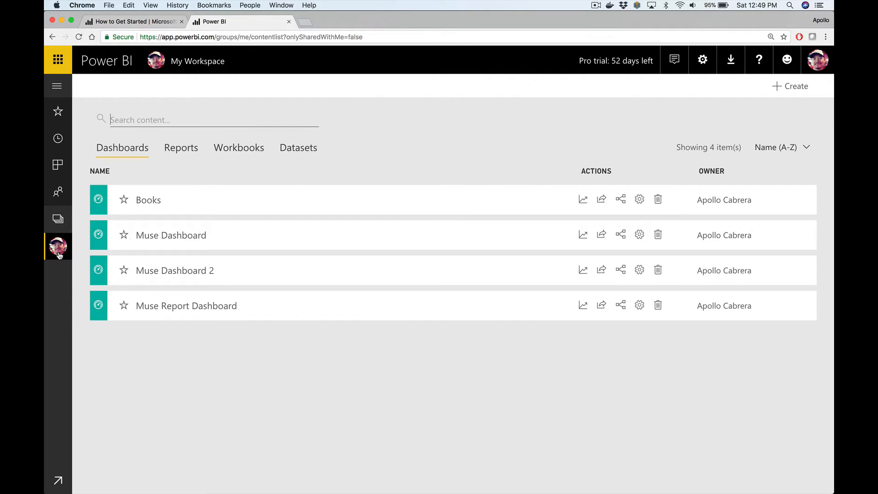
left_click(179, 149)
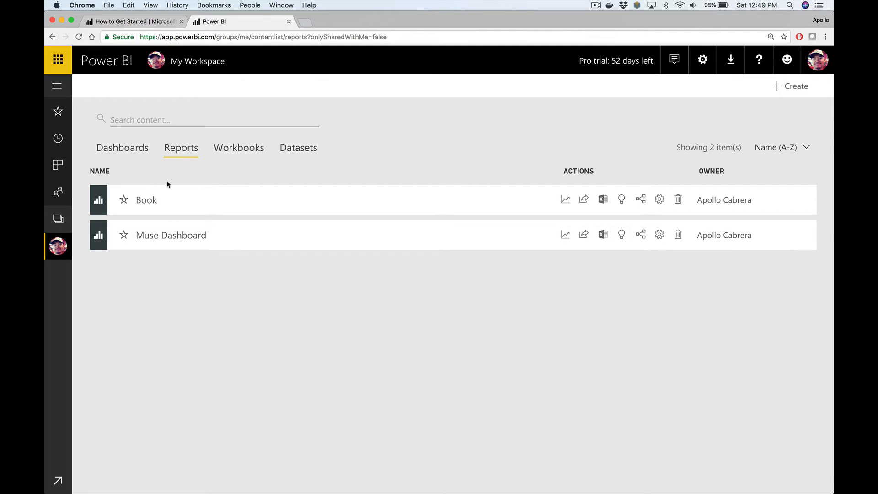
left_click(139, 201)
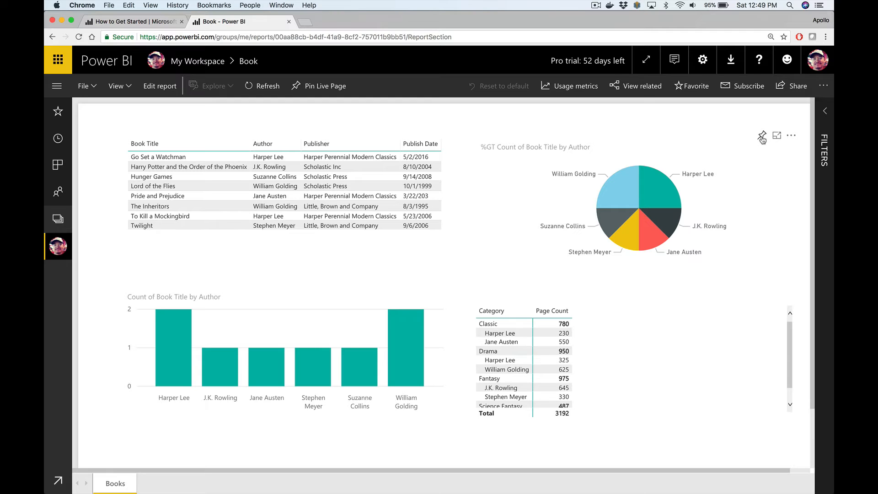
Step: Pin the pie chart and the column chart to the existing Books dashboard and dismiss the notifications
left_click(762, 138)
left_click(536, 346)
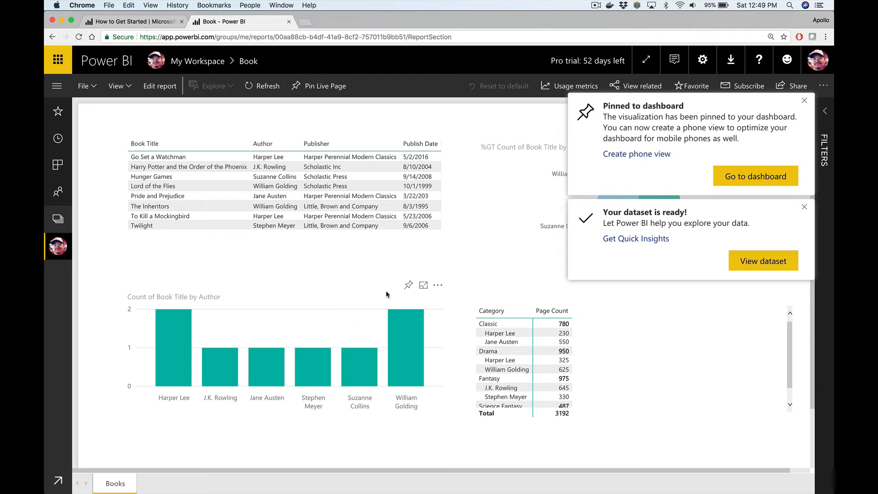
left_click(409, 287)
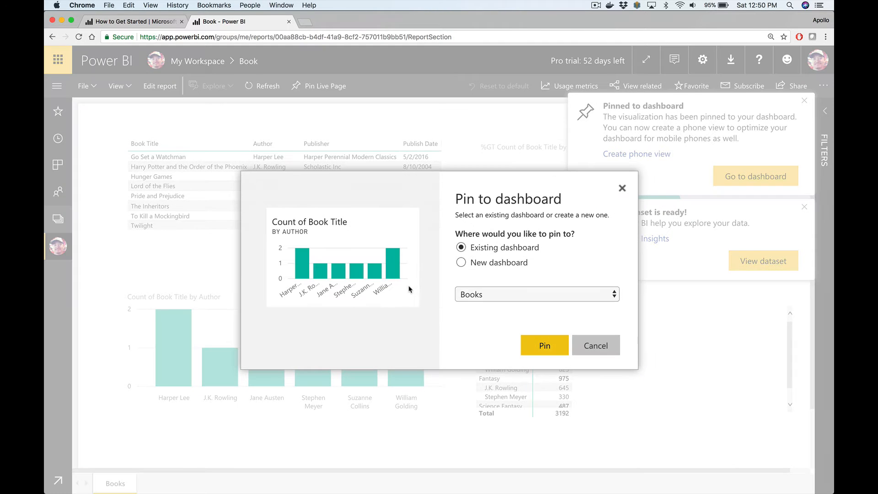
left_click(536, 347)
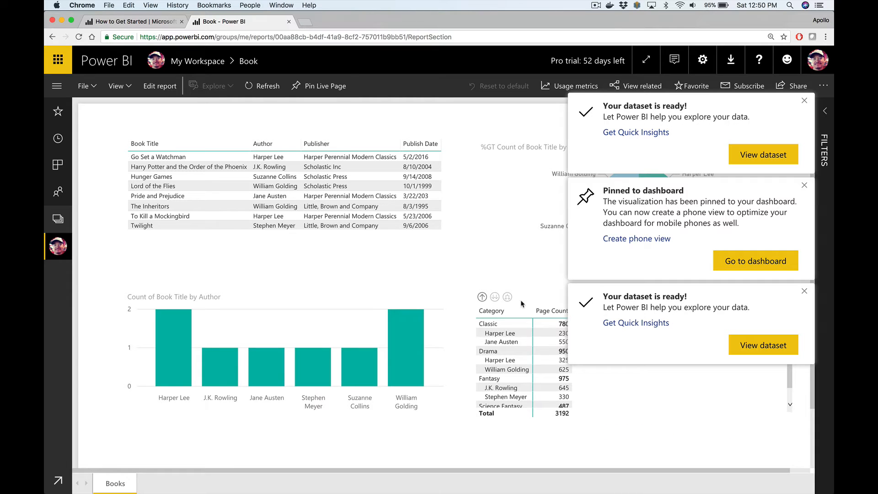
left_click(804, 291)
left_click(804, 189)
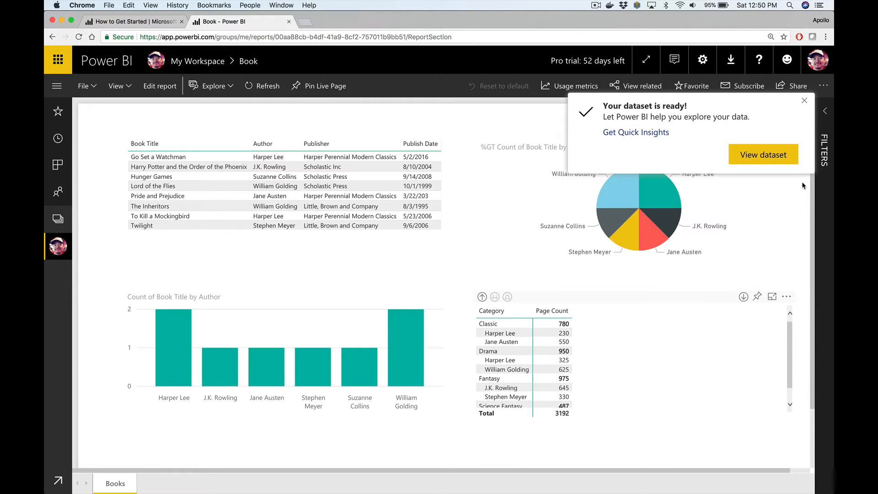
left_click(805, 100)
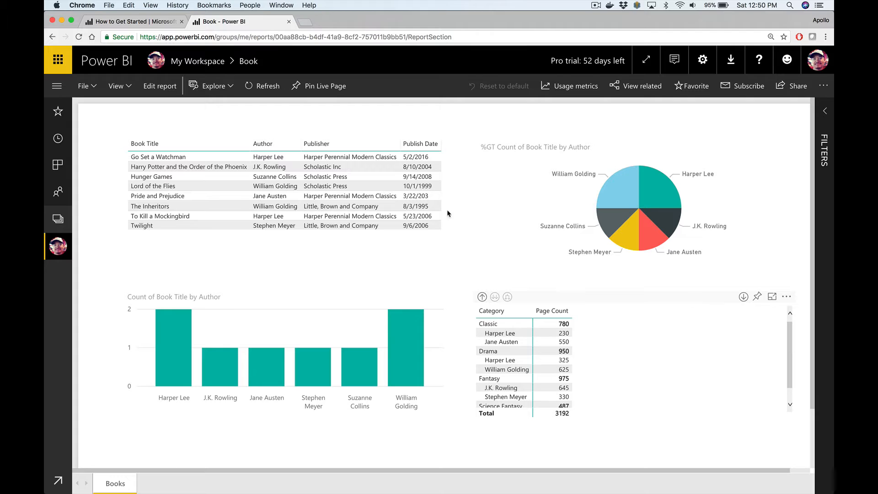
Step: Switch the Book report to editing and narrow the matrix visual to just fit its Category and Page Count columns
left_click(165, 87)
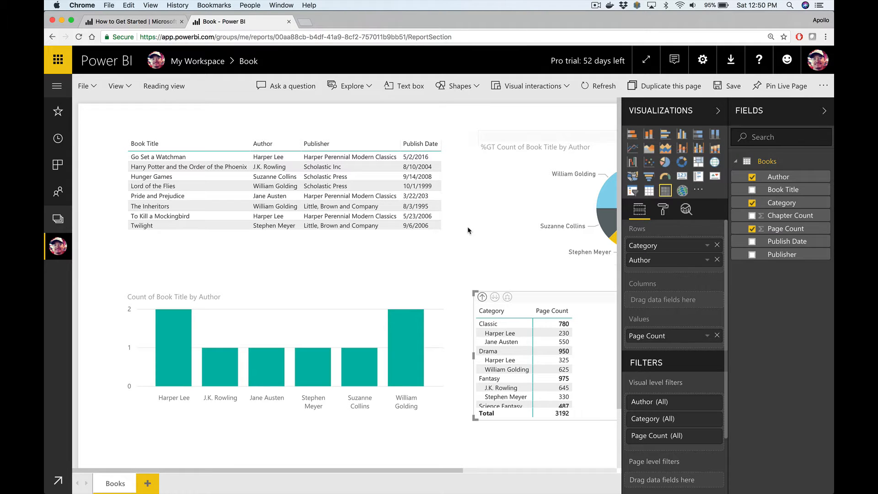
scroll(477, 454, "right", 5)
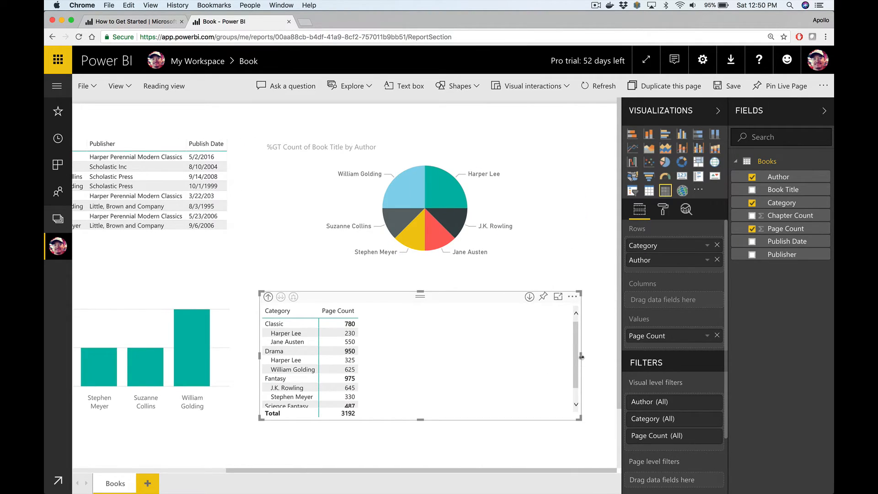
left_click_drag(580, 357, 375, 378)
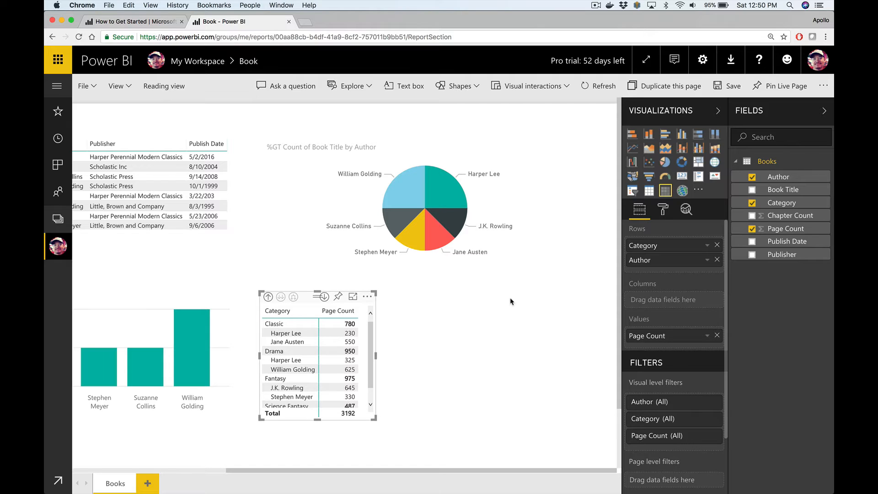
left_click(492, 346)
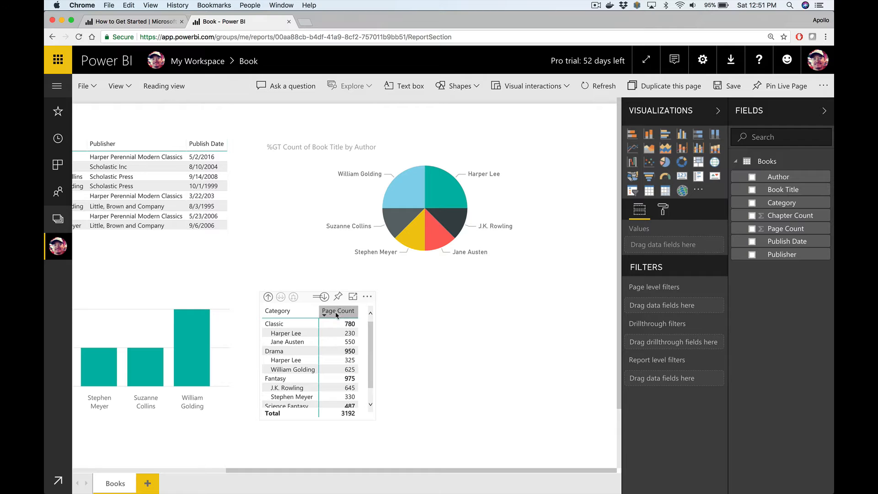
Step: Pin the Page Count matrix to the existing Books dashboard and dismiss the notifications
left_click(338, 297)
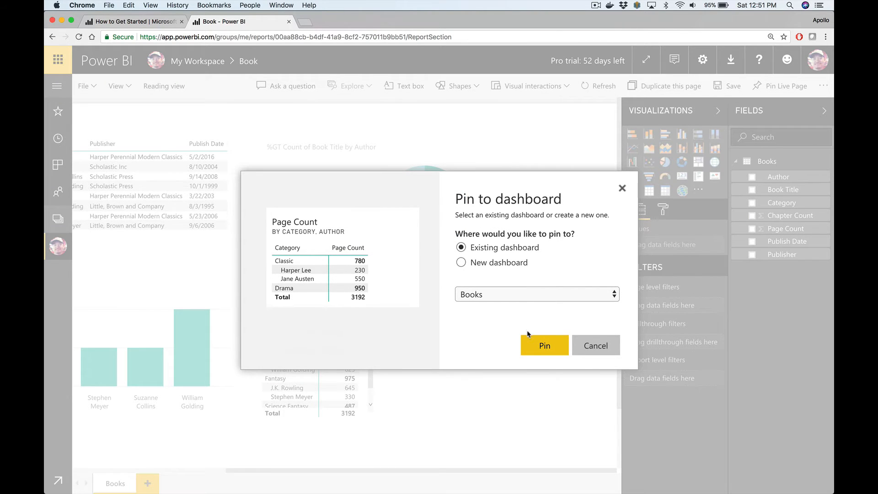
left_click(532, 346)
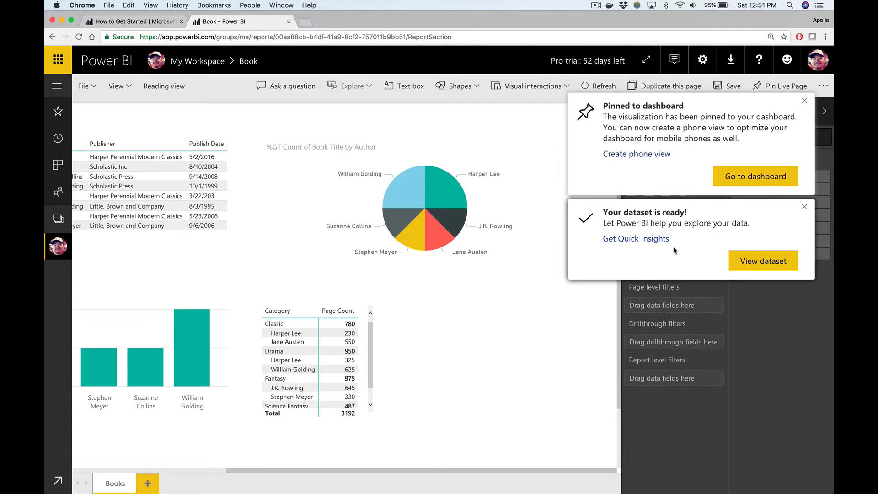
left_click(805, 207)
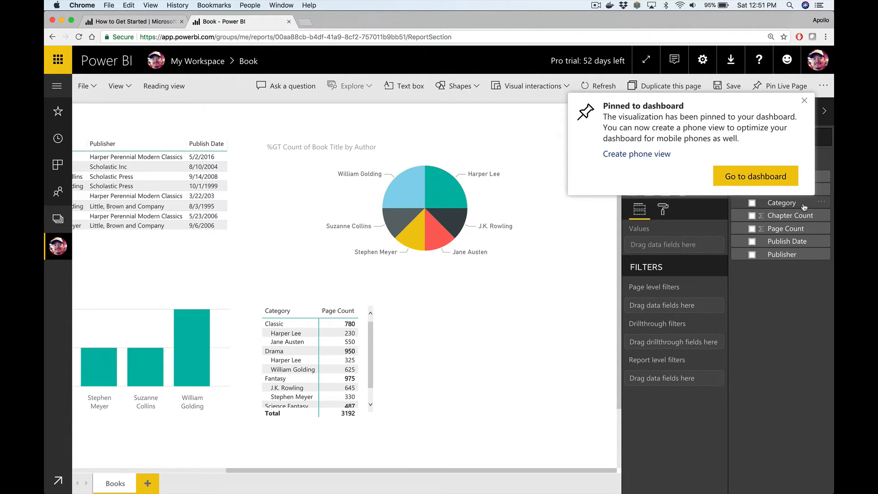
left_click(805, 101)
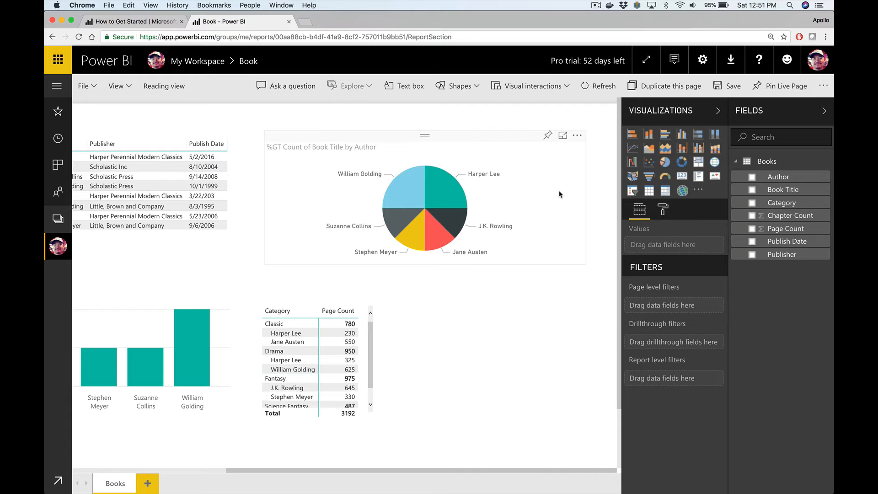
Step: Leave the report saving its changes, open the Books dashboard from My Workspace, and dismiss the notification
scroll(477, 237, "left", 5)
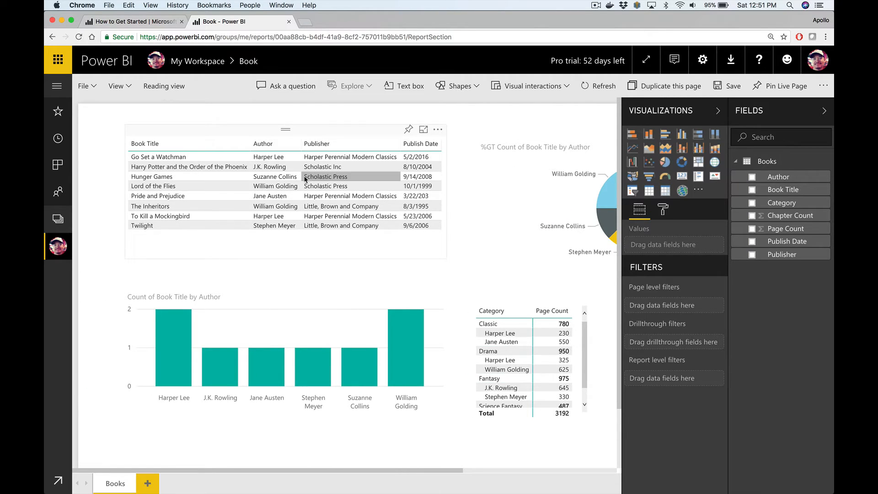
left_click(58, 253)
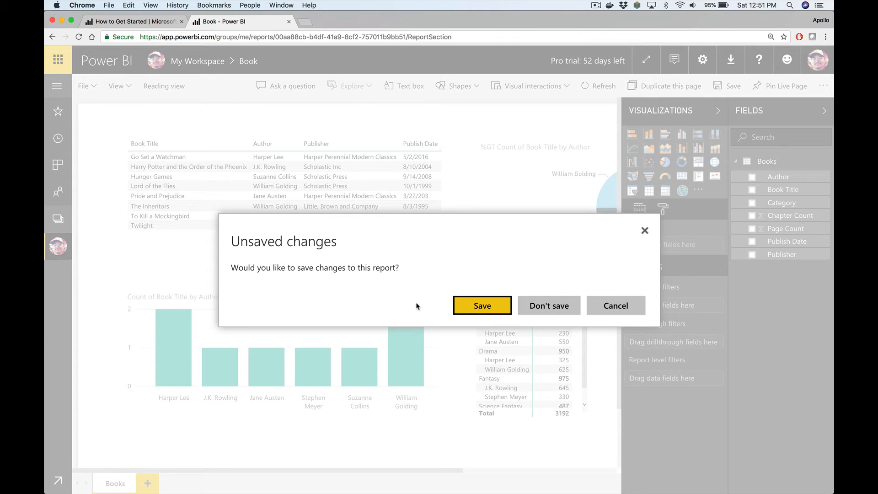
left_click(481, 310)
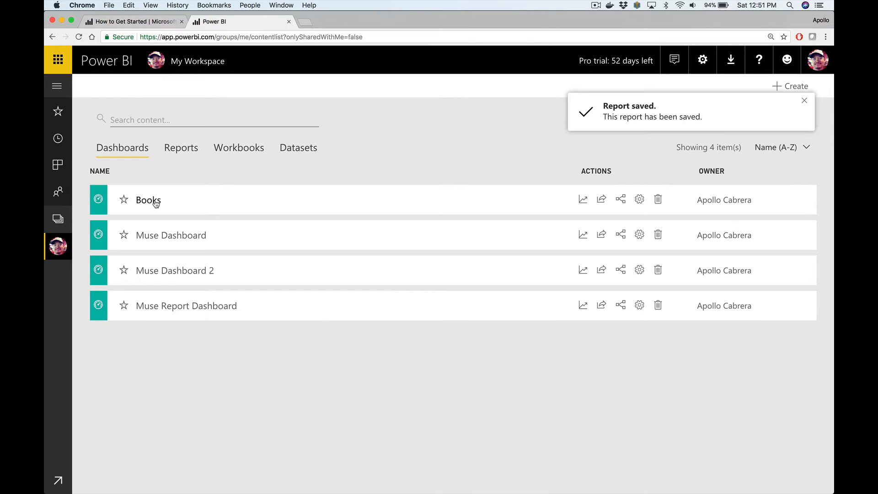
left_click(148, 200)
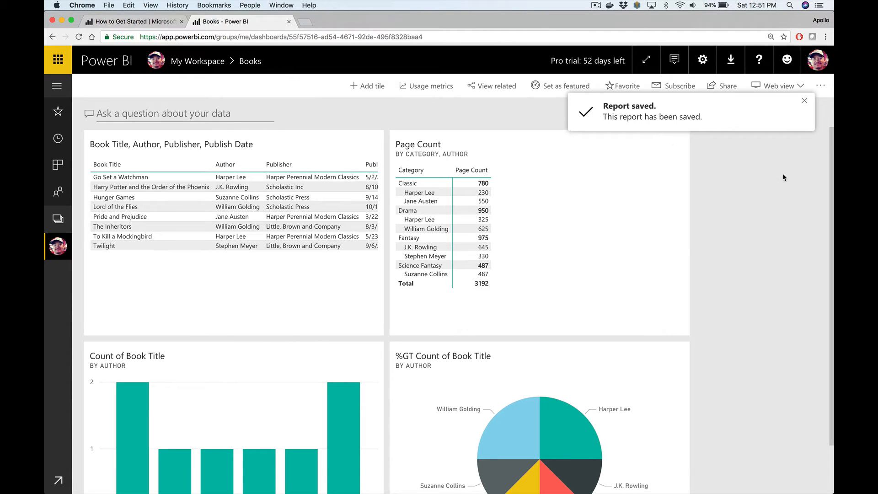
left_click(805, 101)
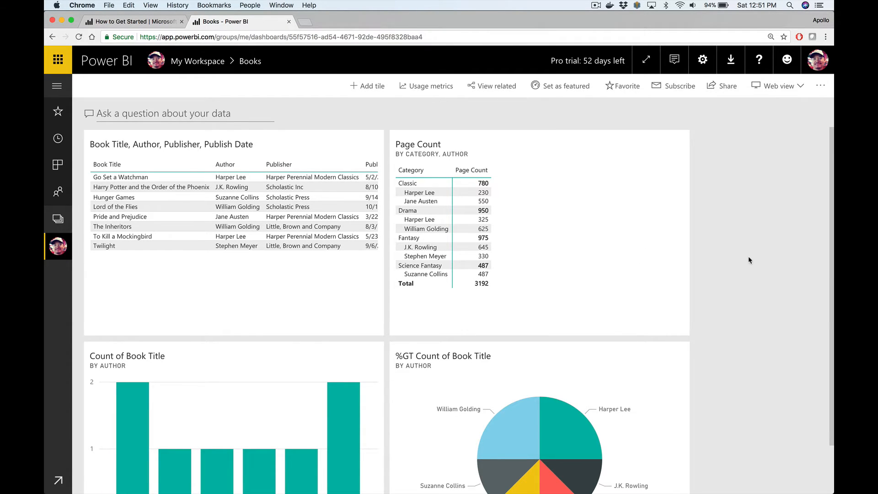
Step: Narrow the Page Count tile and swap it with the pie chart tile, placing the pie chart beside the book table
scroll(748, 256, "down", 3)
scroll(748, 256, "up", 3)
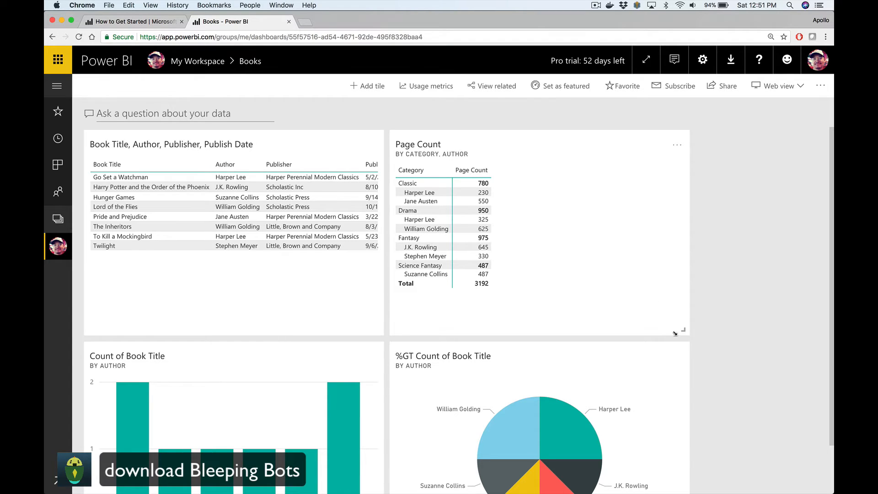
left_click_drag(675, 333, 519, 324)
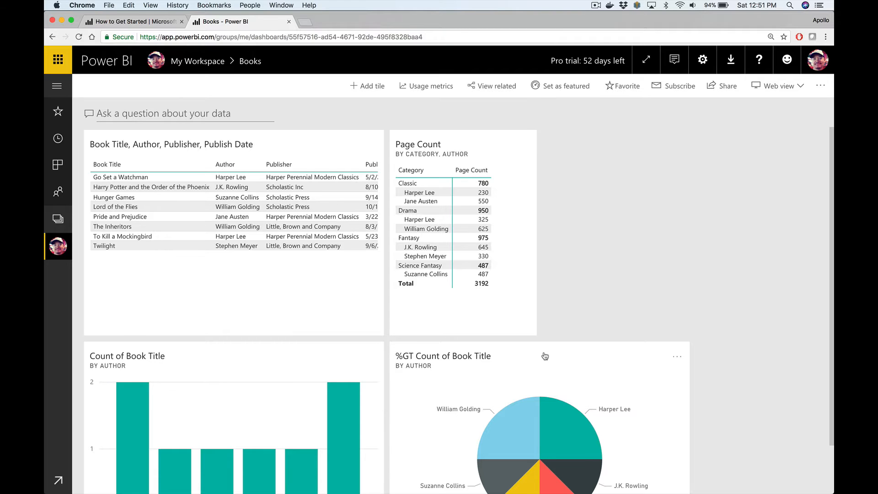
left_click_drag(544, 355, 698, 141)
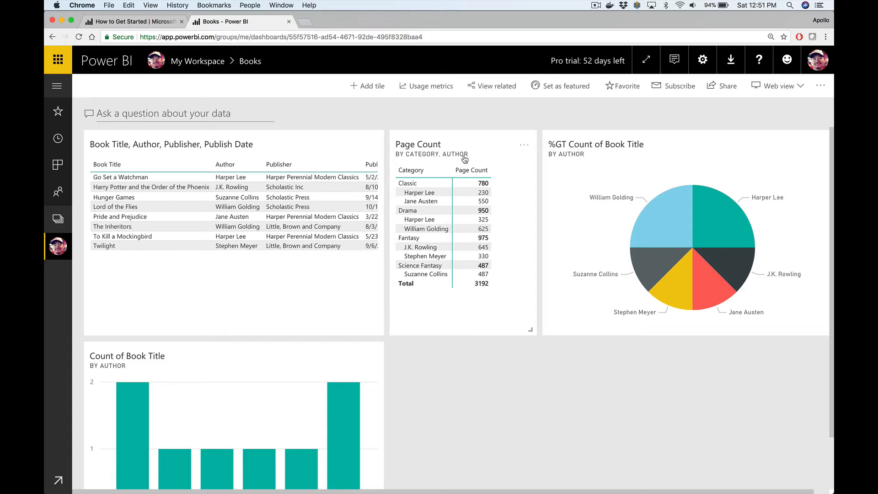
left_click_drag(467, 144, 490, 341)
left_click_drag(700, 141, 559, 140)
Step: Rearrange the second row so the Page Count tile comes first with the Count of Book Title column chart directly beside it
scroll(615, 366, "down", 3)
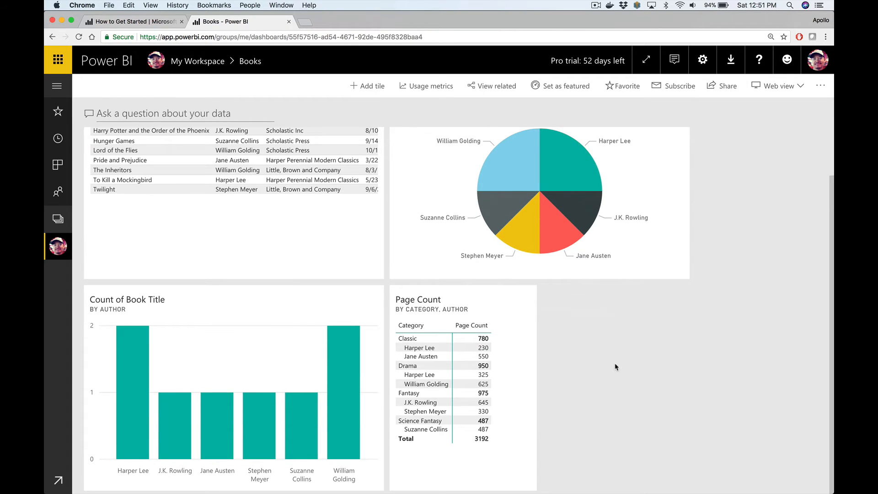
left_click_drag(318, 300, 566, 306)
left_click_drag(497, 297, 196, 295)
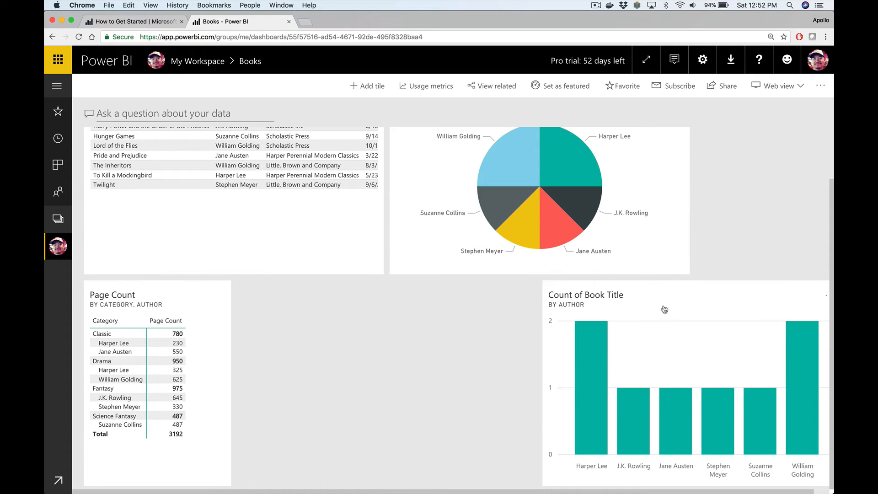
left_click_drag(665, 309, 368, 303)
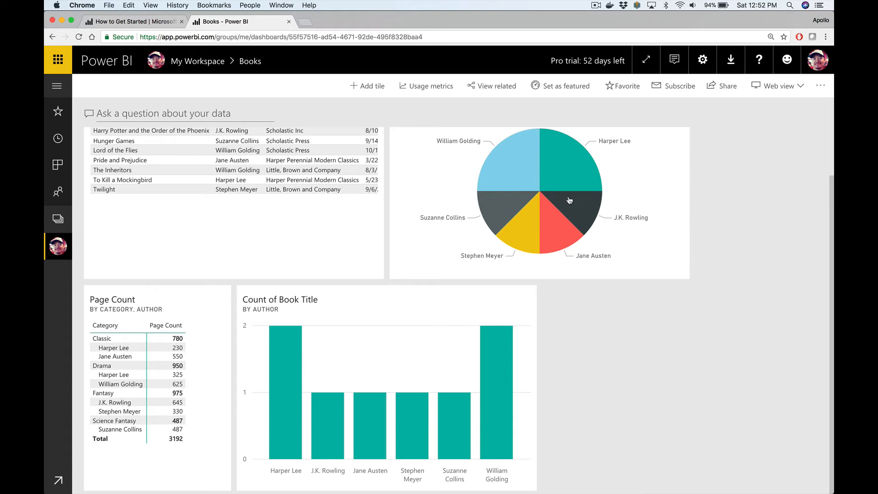
scroll(259, 225, "up", 3)
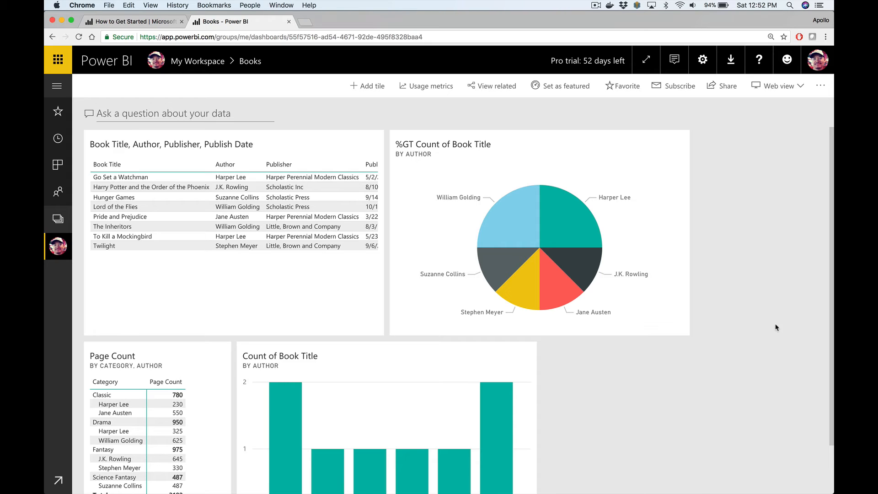
Step: Go back to the reports in My Workspace and open the Book report
left_click(59, 249)
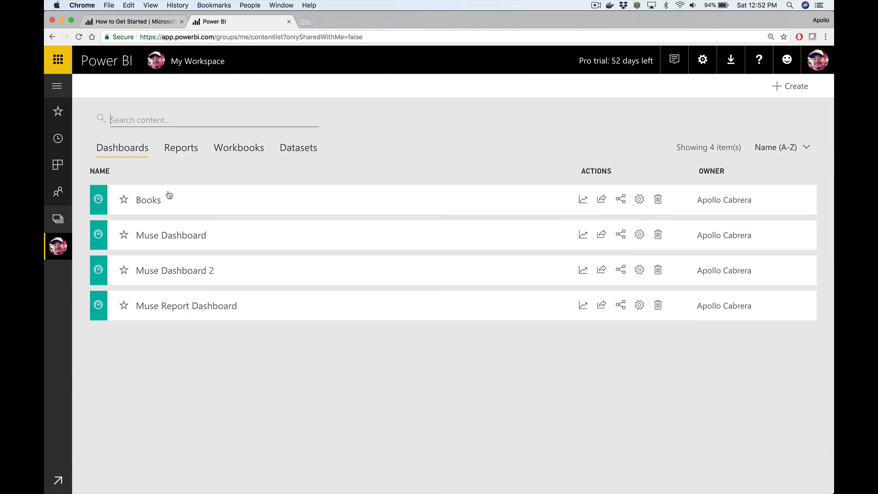
left_click(184, 149)
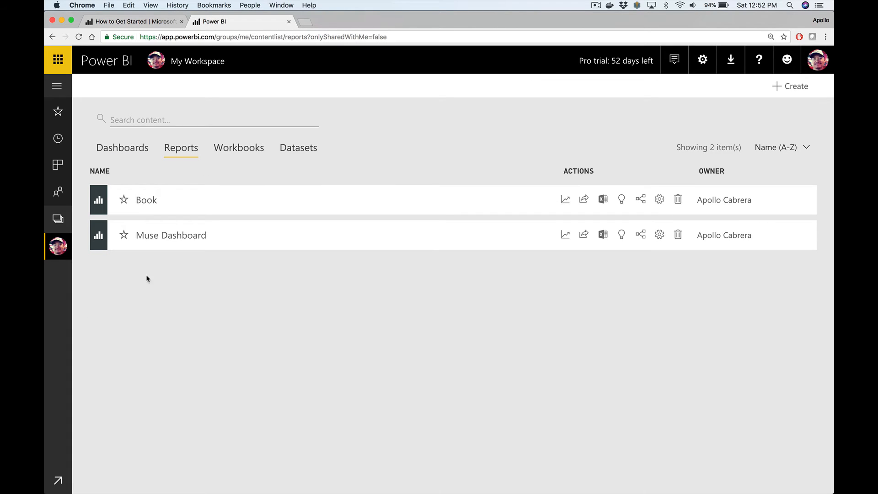
left_click(146, 199)
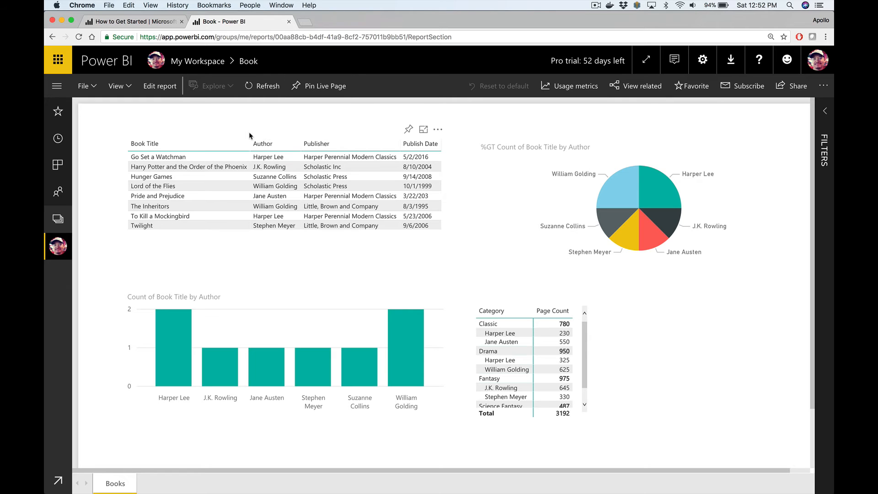
Step: Pin the whole report page live to the existing Books dashboard, go to that dashboard, and dismiss the dataset notification
left_click(329, 87)
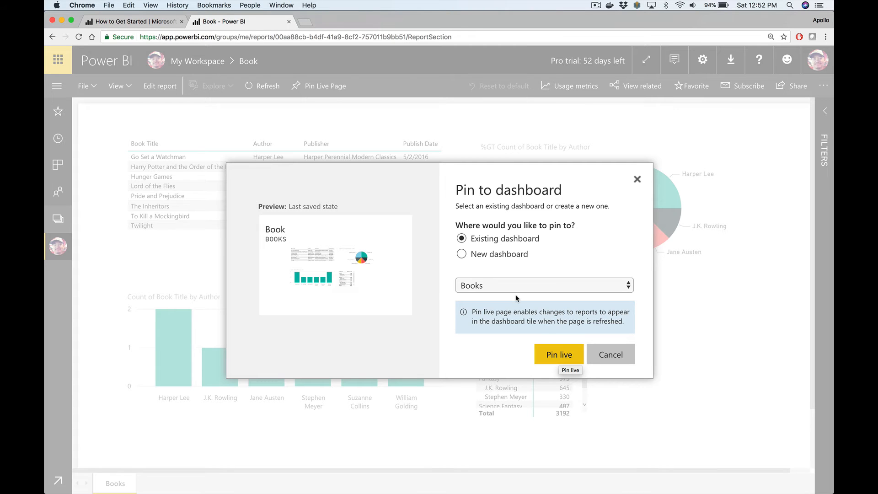
left_click(552, 358)
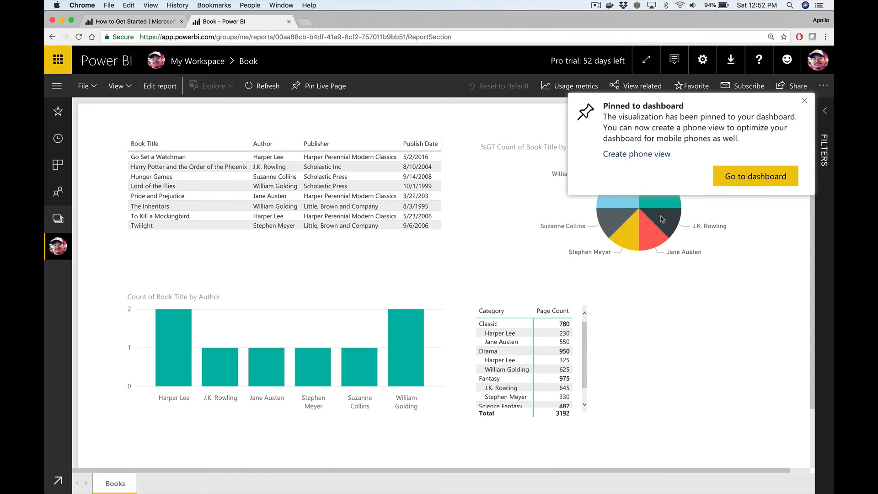
left_click(746, 178)
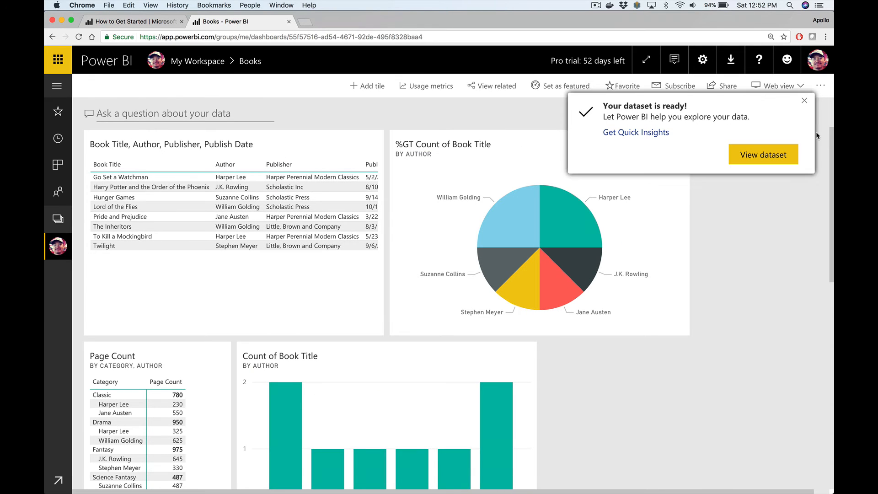
left_click(803, 99)
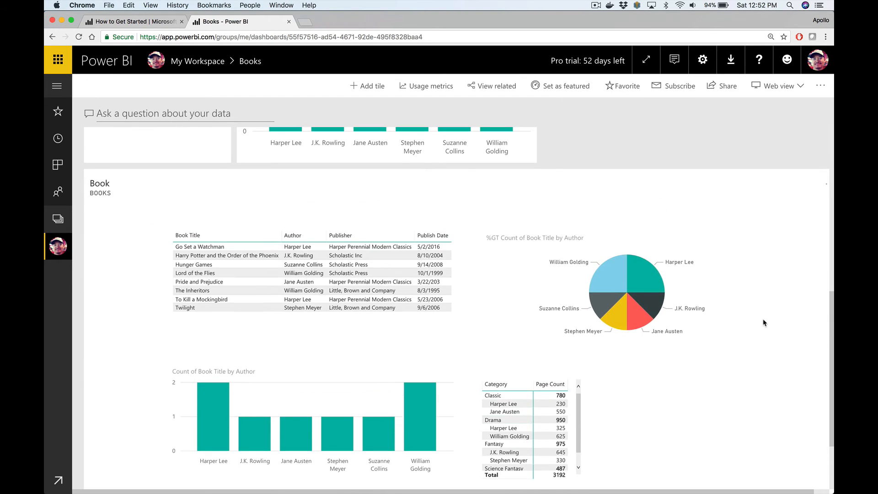
Step: Examine the live Book page tile on the Books dashboard and compare it with the individually pinned tiles
scroll(763, 322, "down", 5)
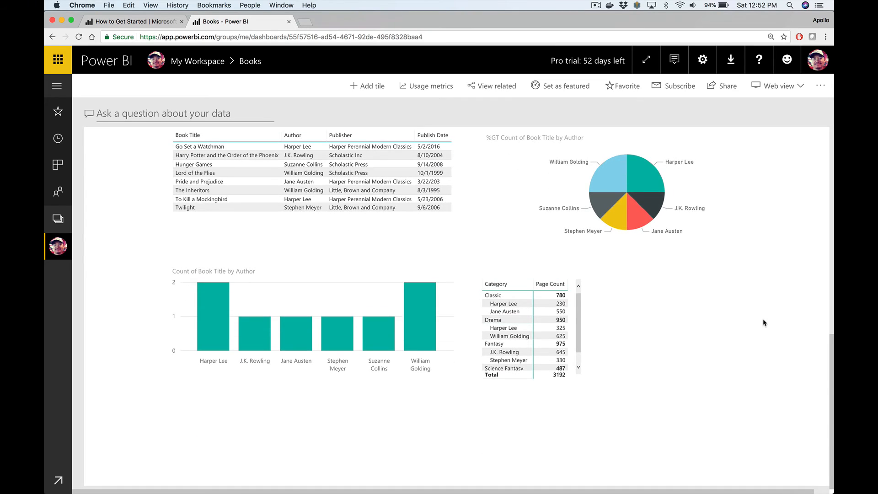
scroll(772, 339, "up", 10)
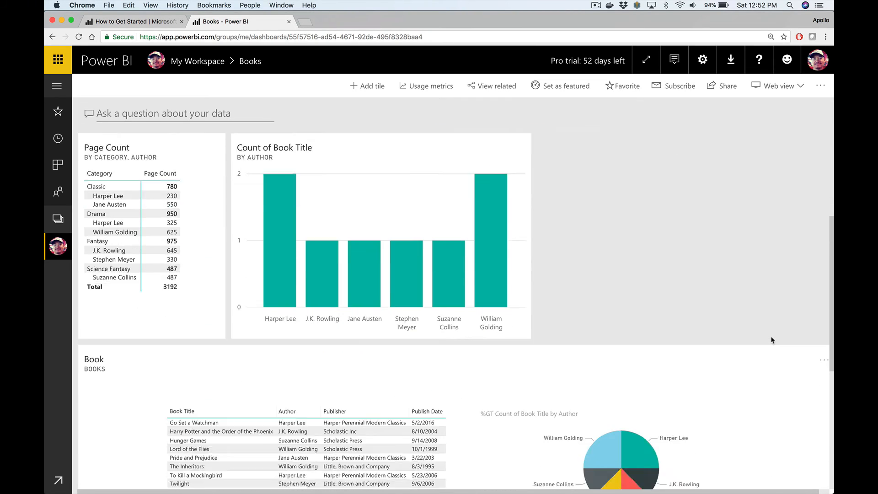
scroll(771, 340, "down", 8)
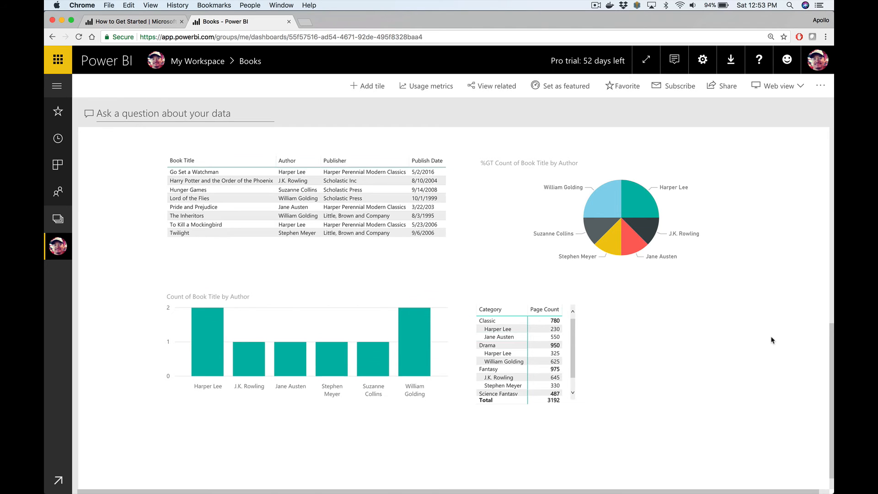
scroll(773, 398, "down", 5)
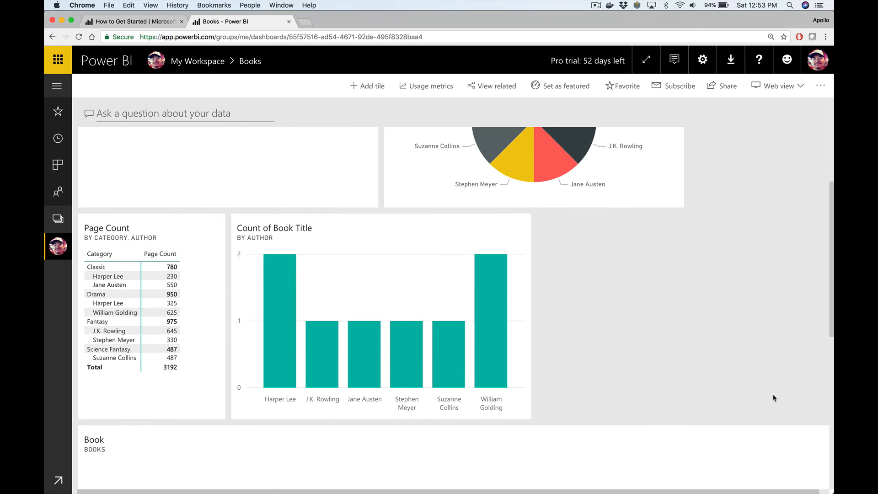
scroll(774, 398, "down", 10)
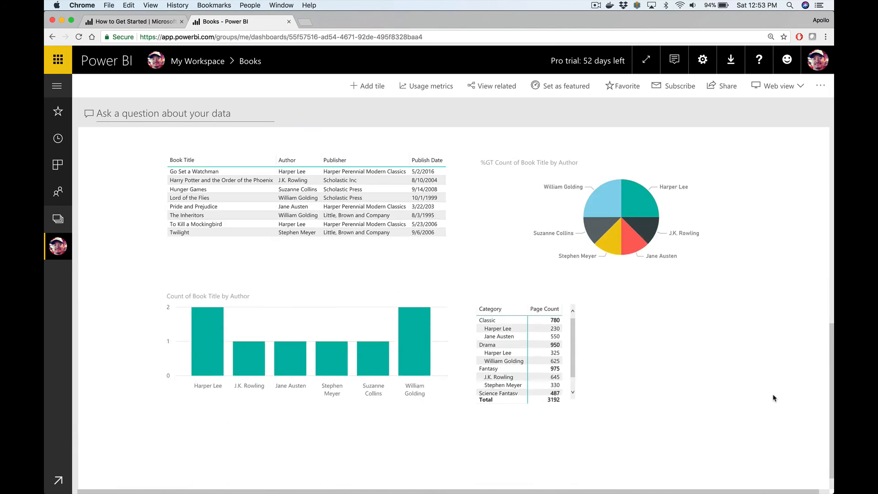
scroll(773, 398, "up", 9)
scroll(773, 398, "down", 4)
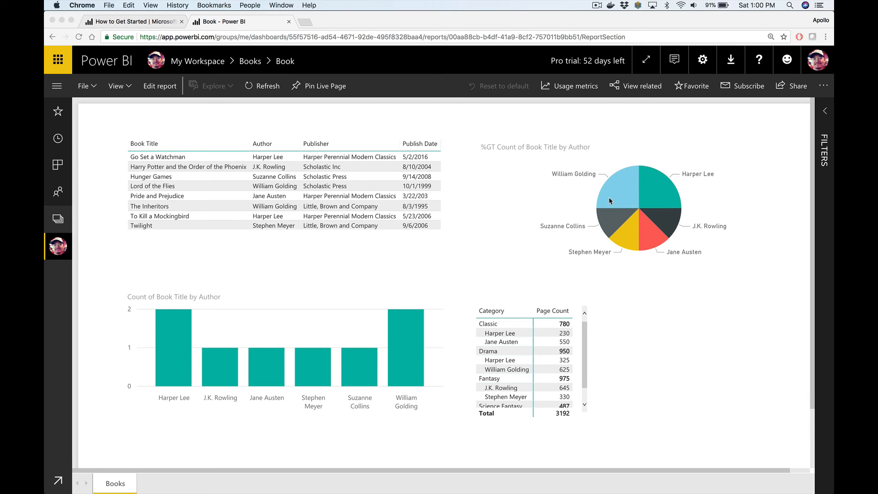
Step: In the Book report, cross-filter all visuals to Harper Lee using the author's pie chart slice
left_click(664, 189)
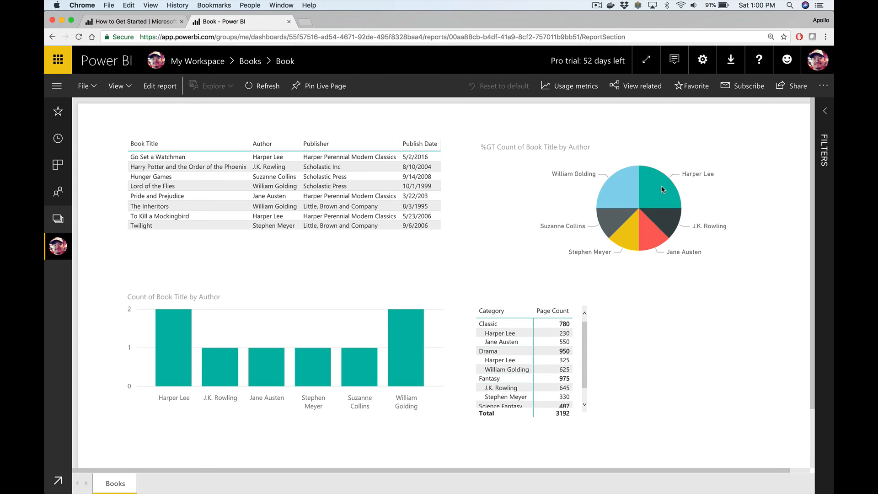
left_click(662, 189)
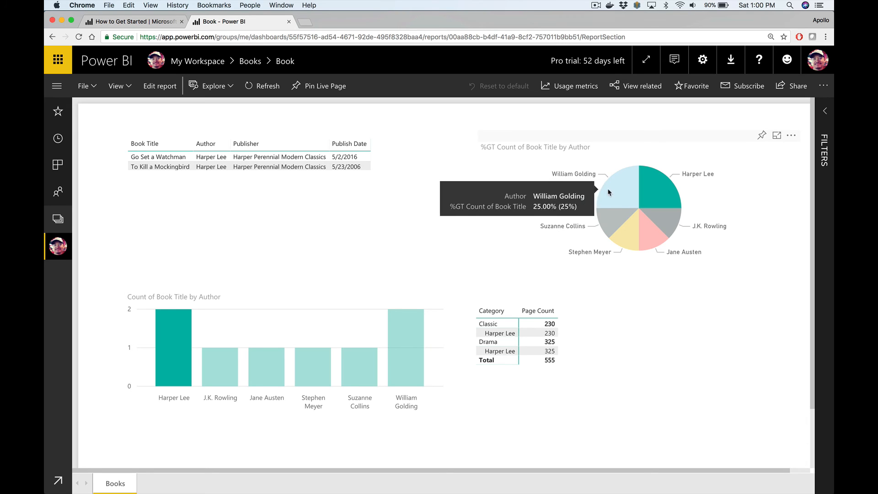
Step: Cross-filter the report by one pie slice at a time: William Golding, Harper Lee, J.K. Rowling, Jane Austen, Stephen Meyer and Suzanne Collins
left_click(619, 187)
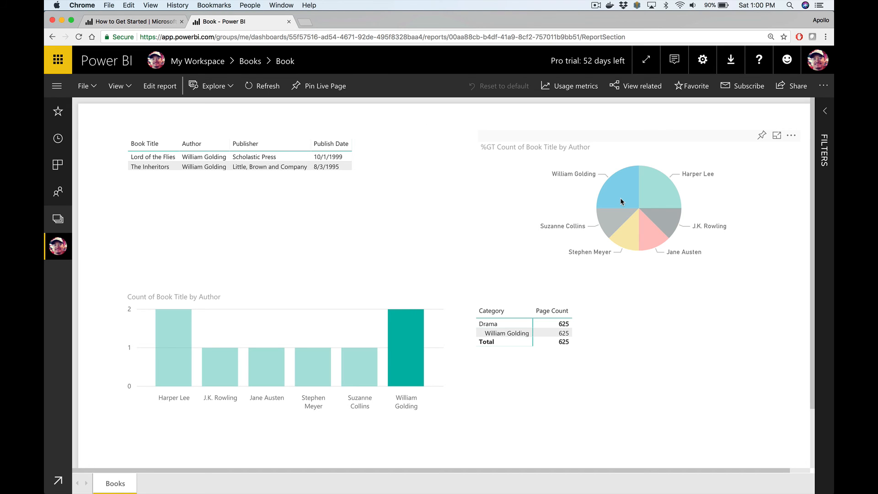
left_click(664, 192)
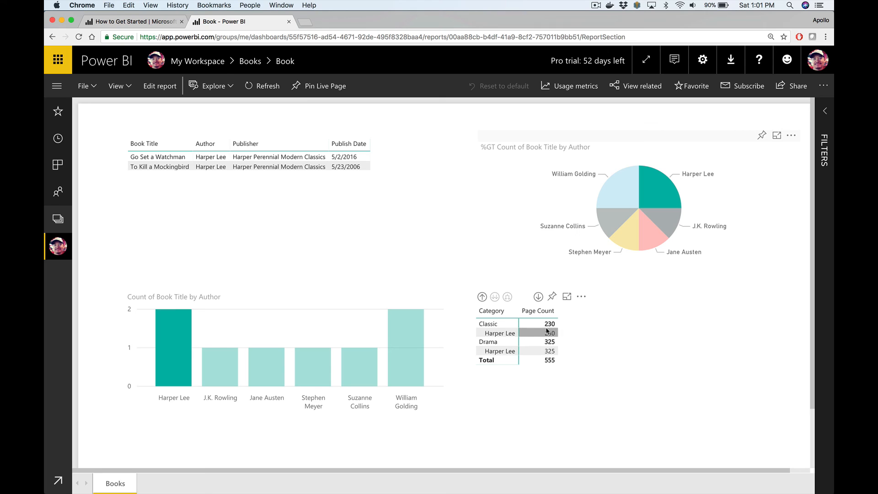
left_click(667, 226)
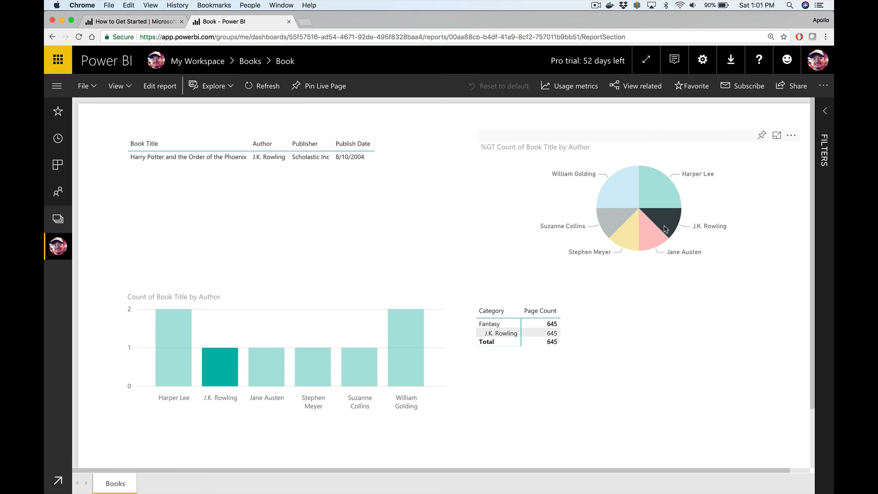
left_click(655, 248)
left_click(624, 244)
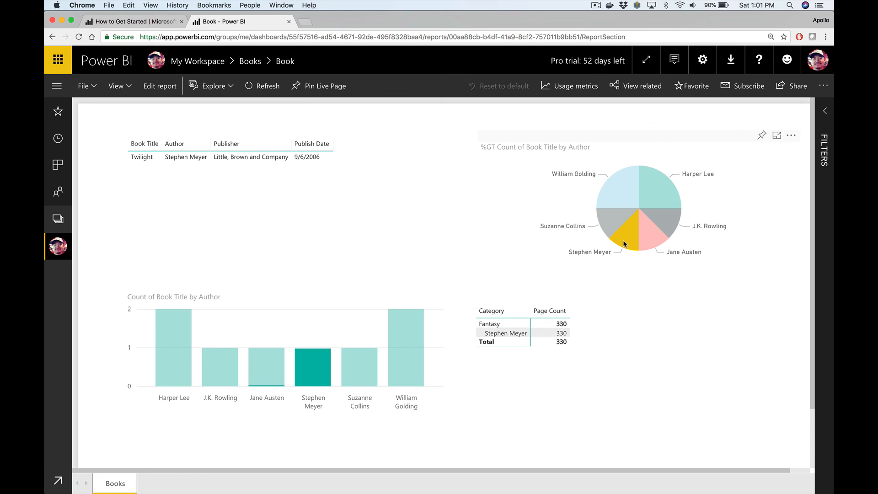
left_click(604, 231)
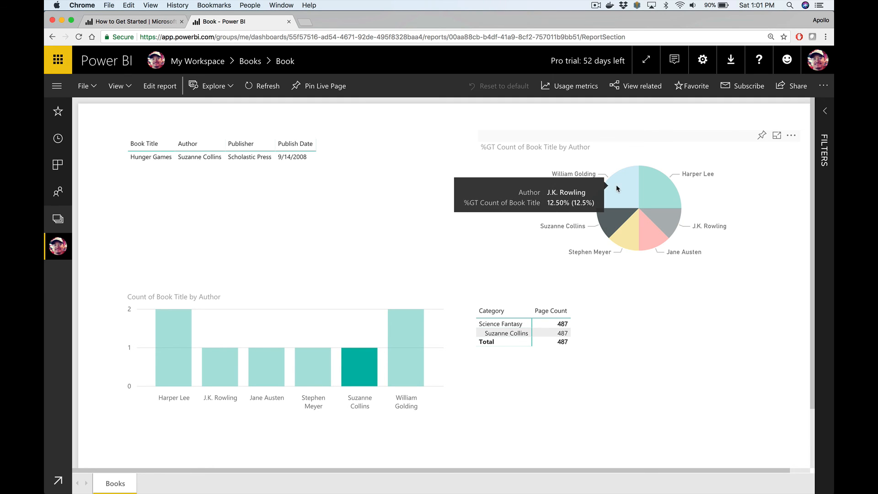
Step: Cross-filter the report to William Golding, Harper Lee, J.K. Rowling, Jane Austen and Stephen Meyer combined, and finish by toggling only the Suzanne Collins slice
left_click(637, 192)
left_click(660, 194, "super")
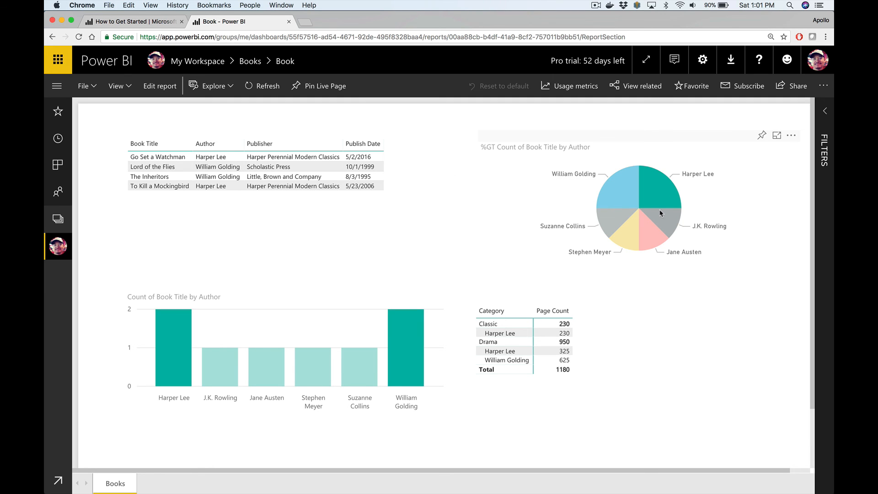
left_click(662, 222, "super")
left_click(651, 234, "super")
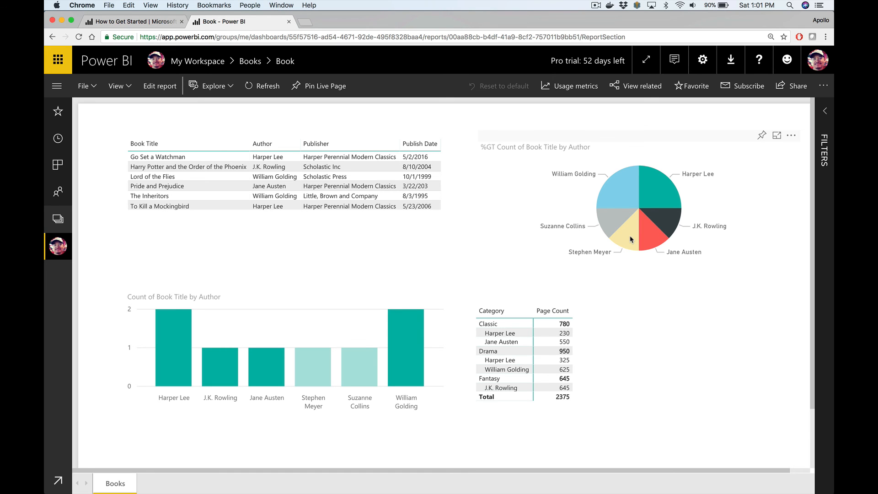
left_click(631, 238, "super")
left_click(613, 223)
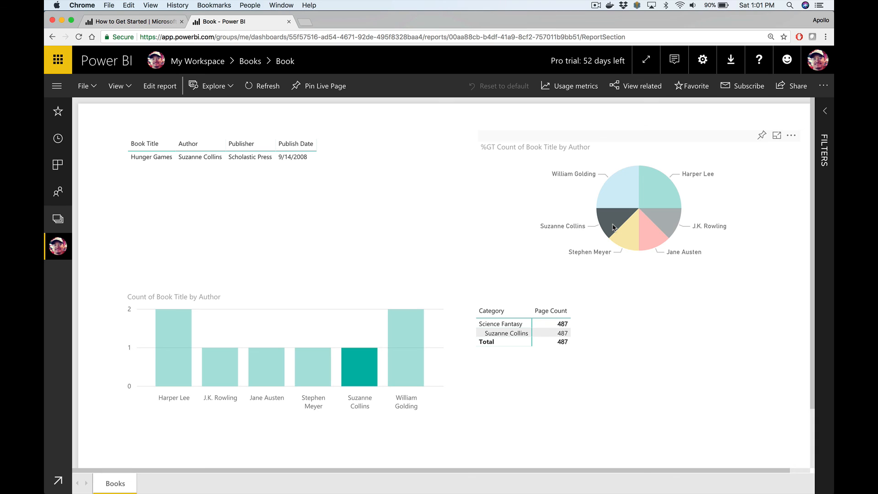
left_click(612, 226)
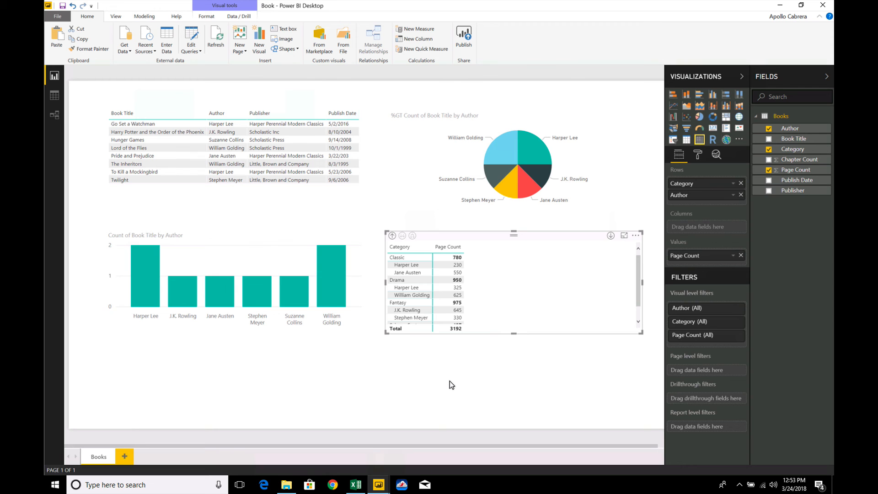
Step: Switch from Power BI Desktop to the Books dashboard in Chrome and review its pinned tiles and live Book page, ending at the first tiles
key("ctrl+Left")
scroll(496, 317, "up", 6)
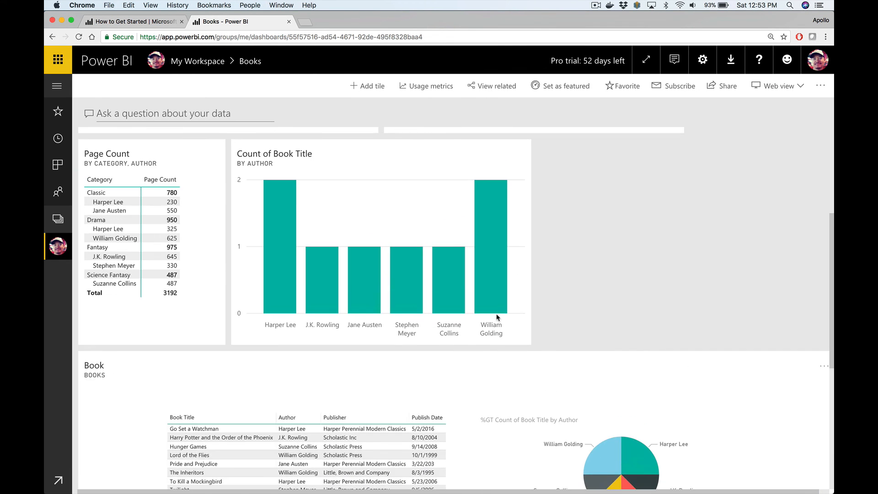
scroll(496, 316, "up", 5)
scroll(497, 317, "down", 2)
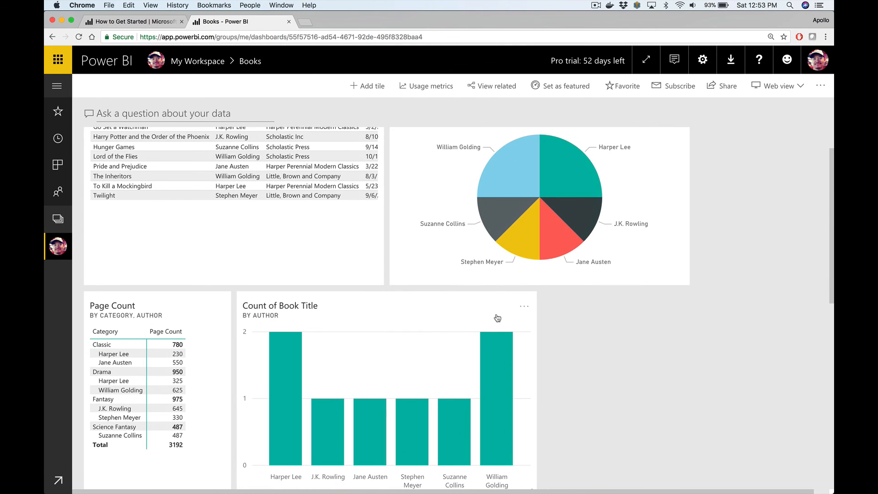
scroll(625, 373, "down", 9)
scroll(624, 373, "up", 10)
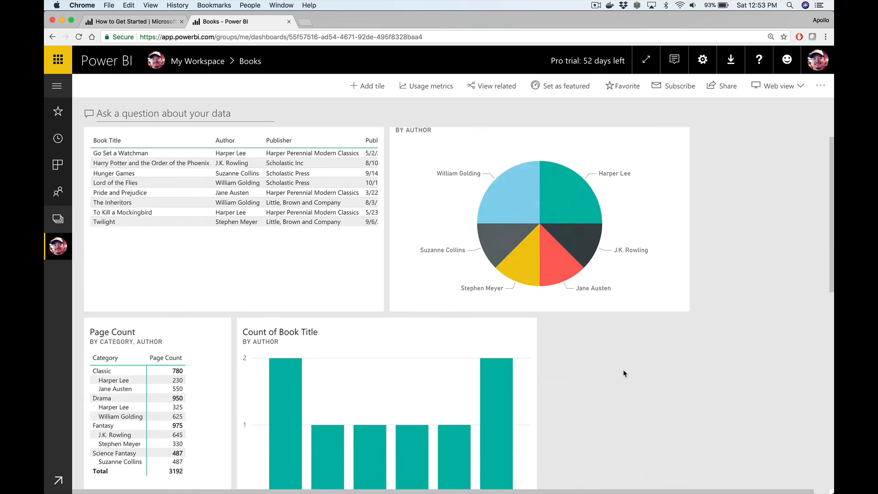
scroll(625, 373, "up", 1)
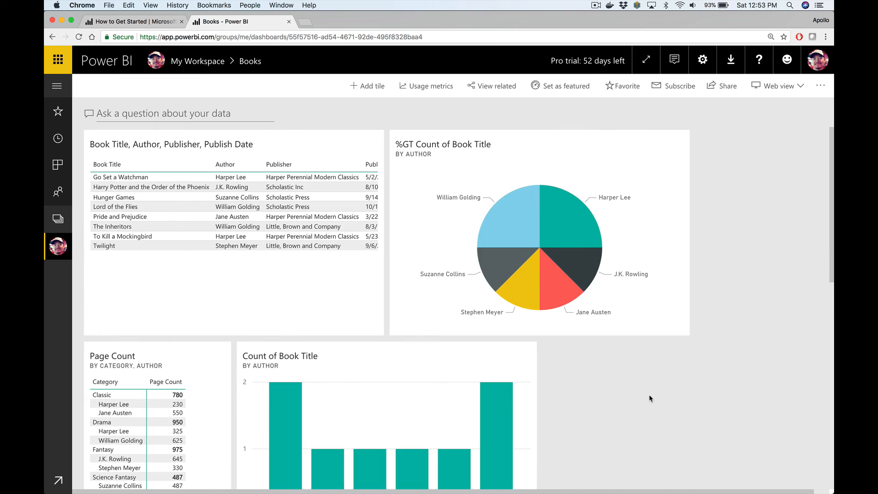